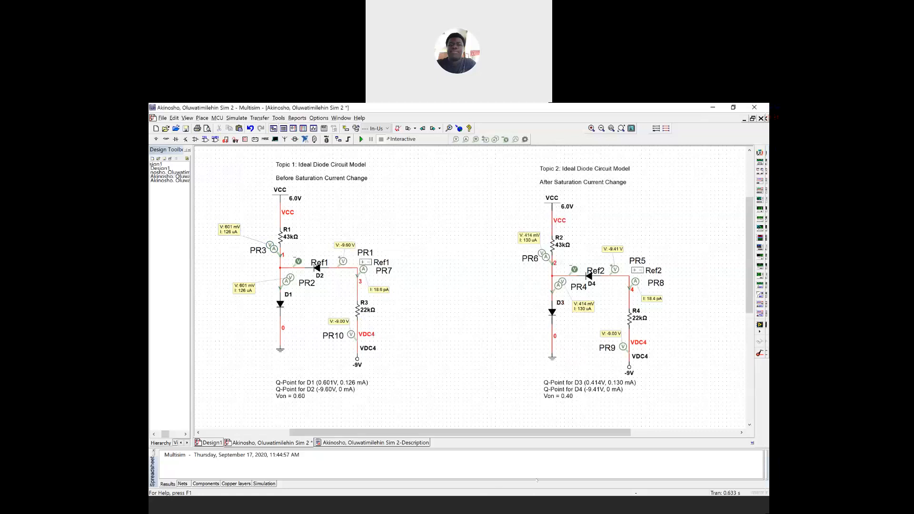
Switch to the MultiSim Workshop page in OneNote and mark the 22 kΩ resistor's polarity, plus at its lower end and minus at its upper end.
key("alt+Tab")
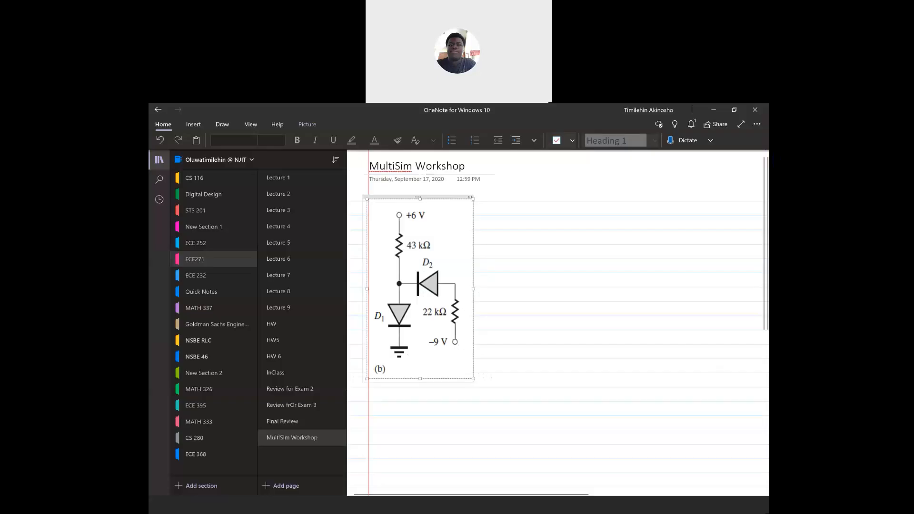
left_click_drag(472, 378, 488, 360)
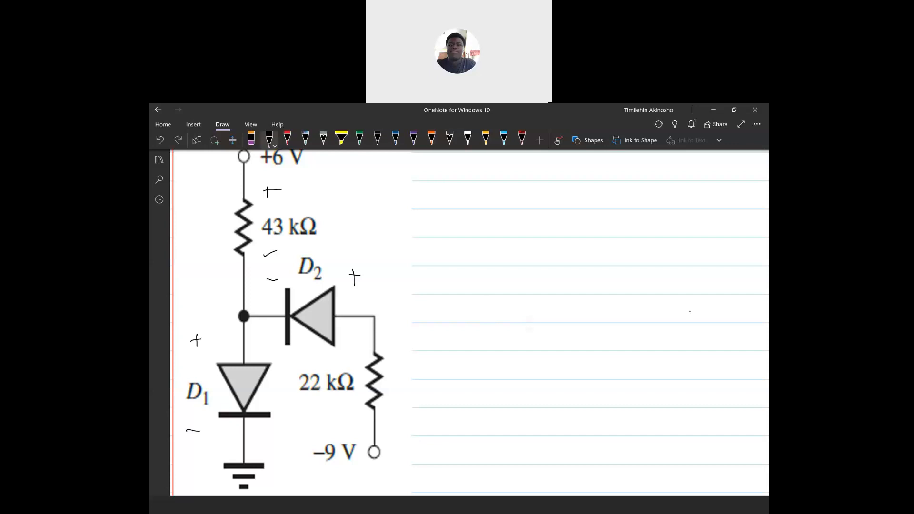
left_click_drag(401, 418, 409, 416)
left_click_drag(404, 413, 405, 420)
left_click_drag(394, 348, 410, 347)
Handwrite "Von = 0.4" in the blank area beside the upper part of the circuit diagram.
scroll(690, 311, "down", 1)
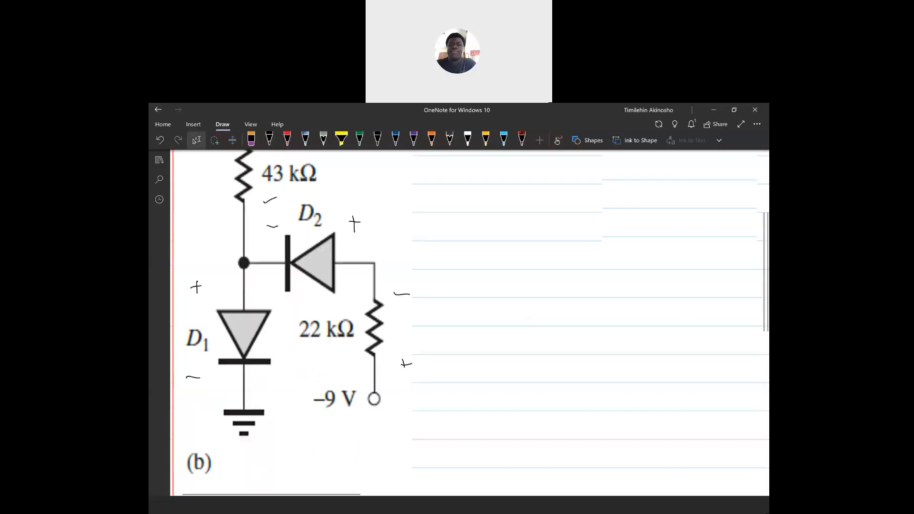
scroll(469, 322, "down", 2)
scroll(470, 323, "up", 1)
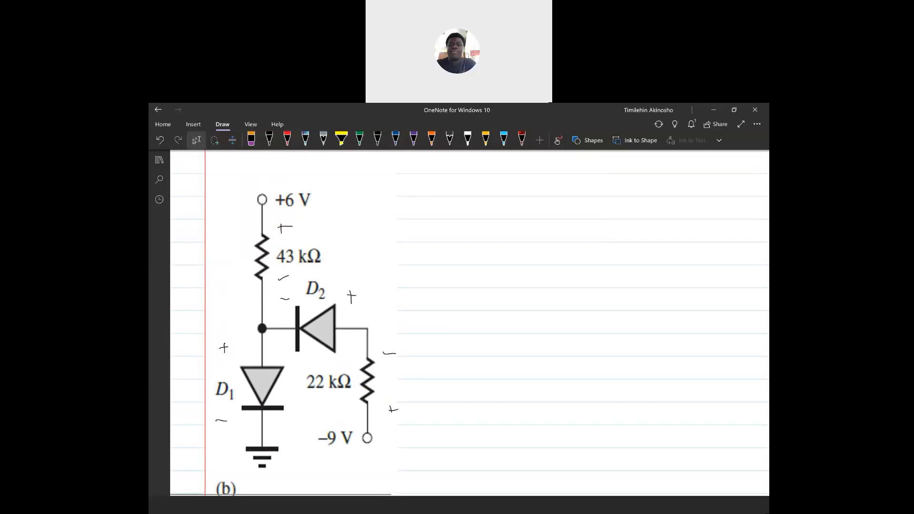
scroll(469, 323, "up", 1)
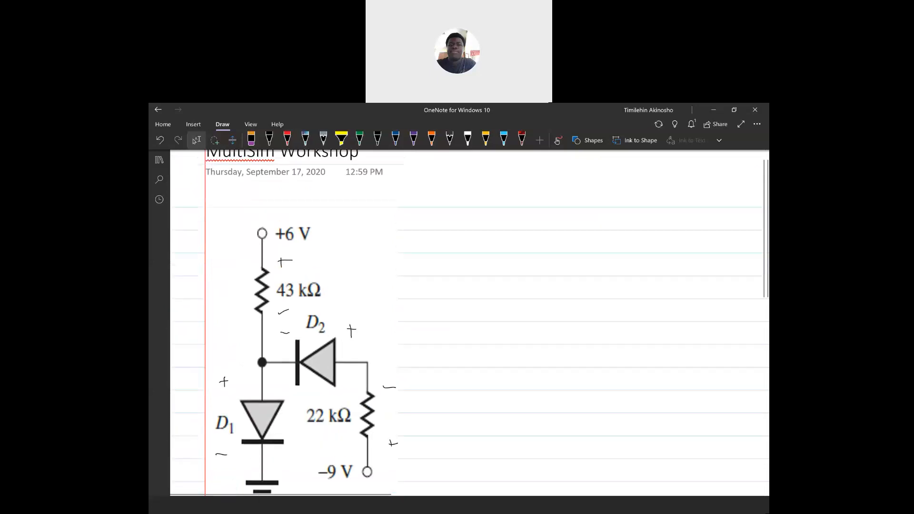
scroll(469, 323, "right", 1)
scroll(470, 323, "up", 1)
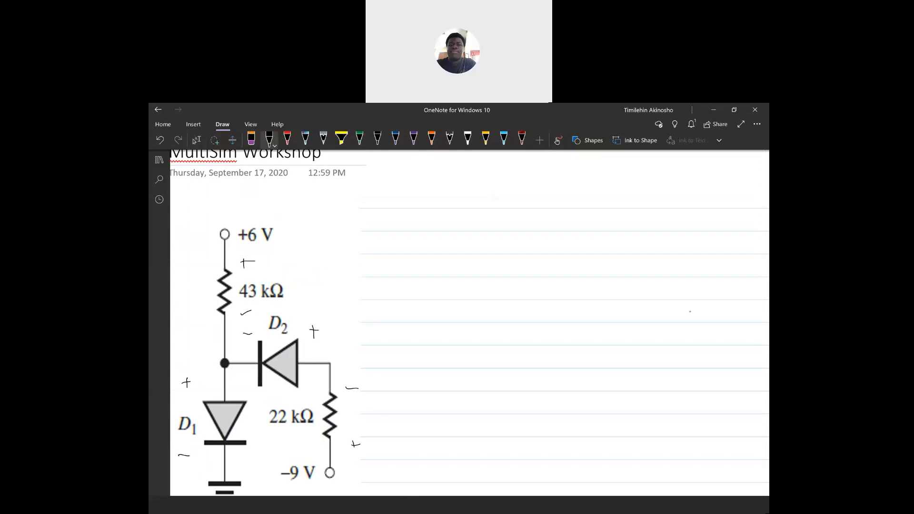
mouse_move(393, 208)
left_mouse_down()
mouse_move(396, 225)
mouse_move(403, 205)
mouse_move(405, 226)
left_mouse_up()
left_click_drag(412, 234, 437, 217)
mouse_move(430, 225)
left_mouse_down()
mouse_move(464, 213)
mouse_move(500, 222)
left_mouse_up()
left_click_drag(498, 208, 497, 229)
scroll(457, 324, "down", 1)
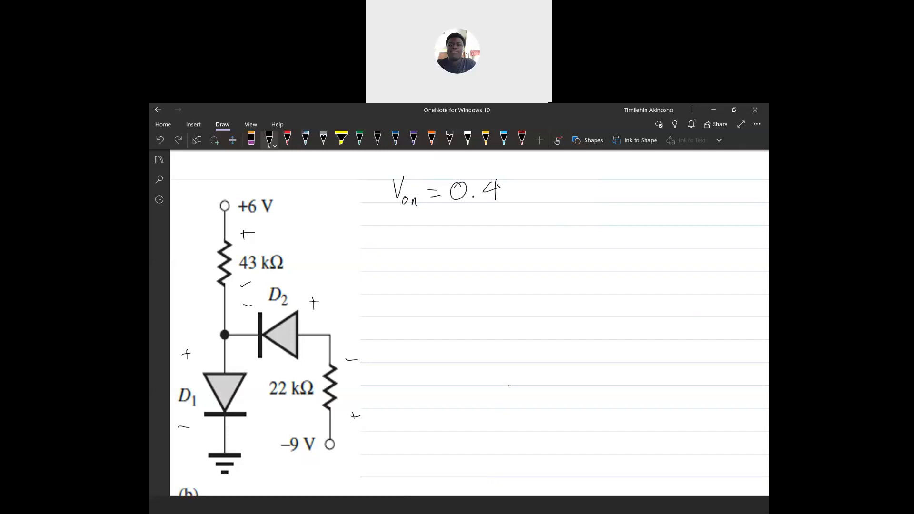
key("Escape")
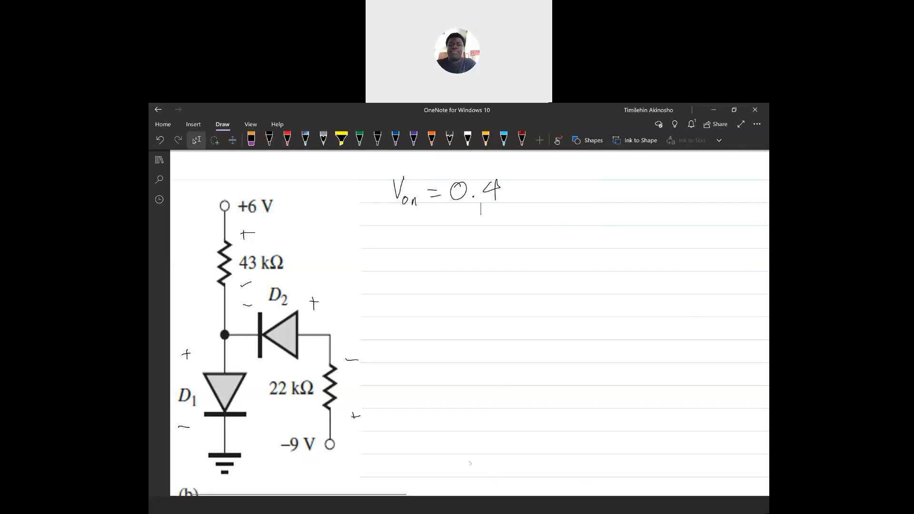
Consult the handwritten solution in Acrobat Reader, return to OneNote and draw loop A from the −9 V terminal through both diodes to ground.
key("alt+Tab")
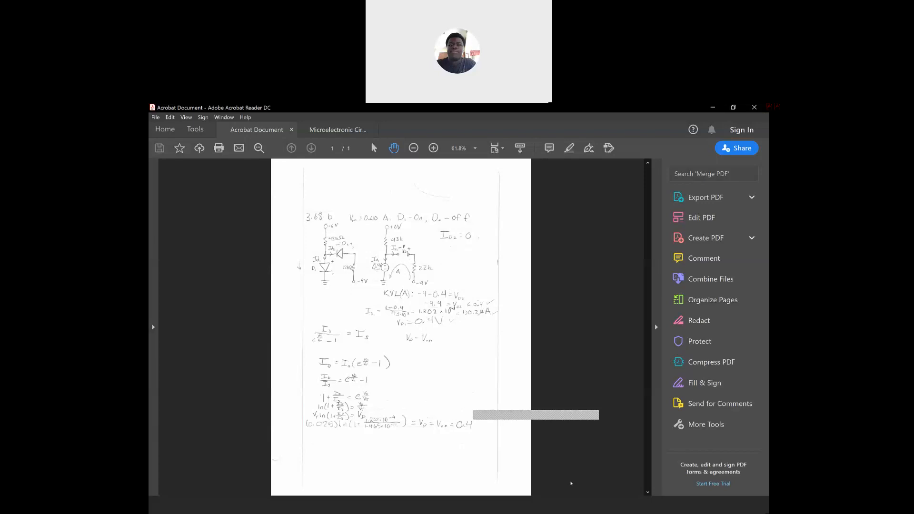
key("alt+Tab")
scroll(559, 475, "down", 2)
scroll(559, 475, "left", 1)
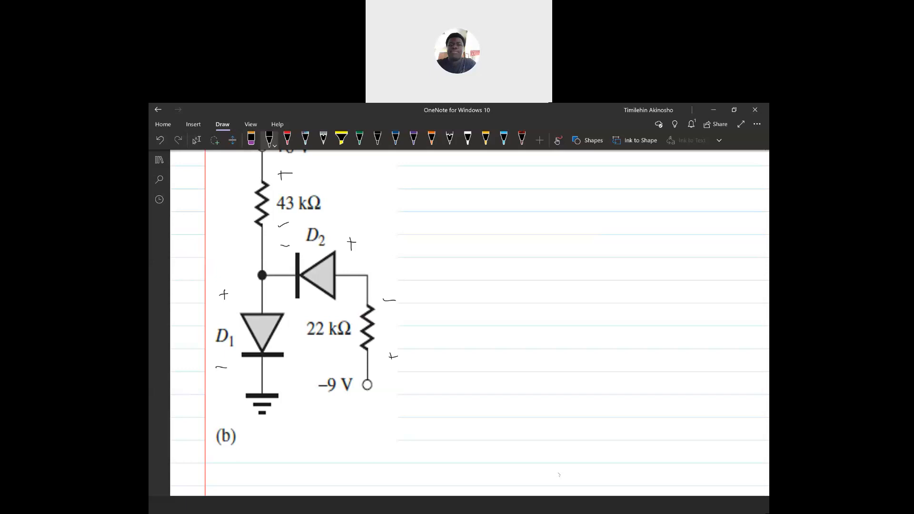
mouse_move(353, 367)
left_mouse_down()
mouse_move(326, 313)
mouse_move(288, 370)
mouse_move(305, 349)
left_mouse_up()
scroll(559, 475, "down", 1)
scroll(560, 474, "up", 1)
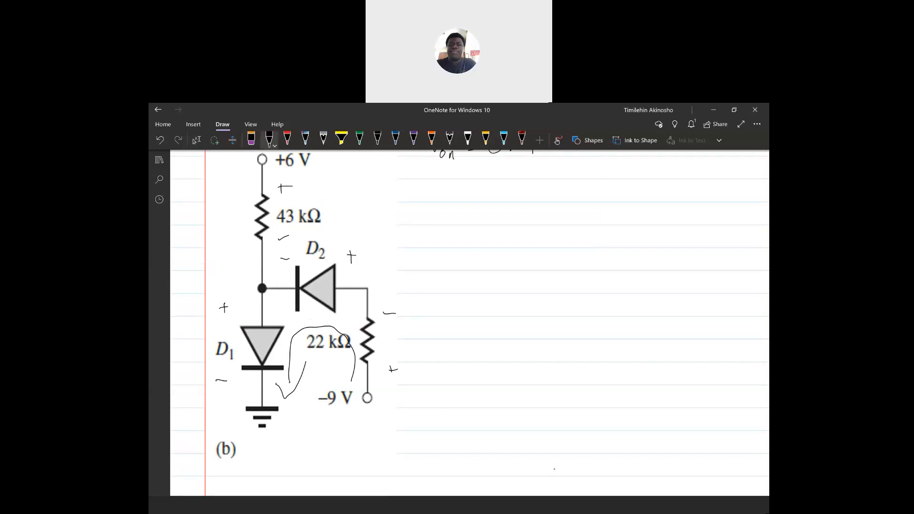
mouse_move(323, 363)
left_mouse_down()
mouse_move(318, 380)
mouse_move(331, 379)
left_mouse_up()
left_click_drag(319, 373, 329, 372)
Handwrite the heading "KVL(A)" beside the circuit, redoing the badly drawn letter A.
left_click_drag(456, 274, 455, 291)
mouse_move(458, 275)
left_mouse_down()
mouse_move(470, 272)
mouse_move(456, 285)
mouse_move(466, 312)
mouse_move(486, 313)
left_mouse_up()
left_click(270, 139)
mouse_move(490, 293)
left_mouse_down()
mouse_move(495, 314)
mouse_move(501, 294)
mouse_move(528, 316)
mouse_move(547, 315)
left_mouse_up()
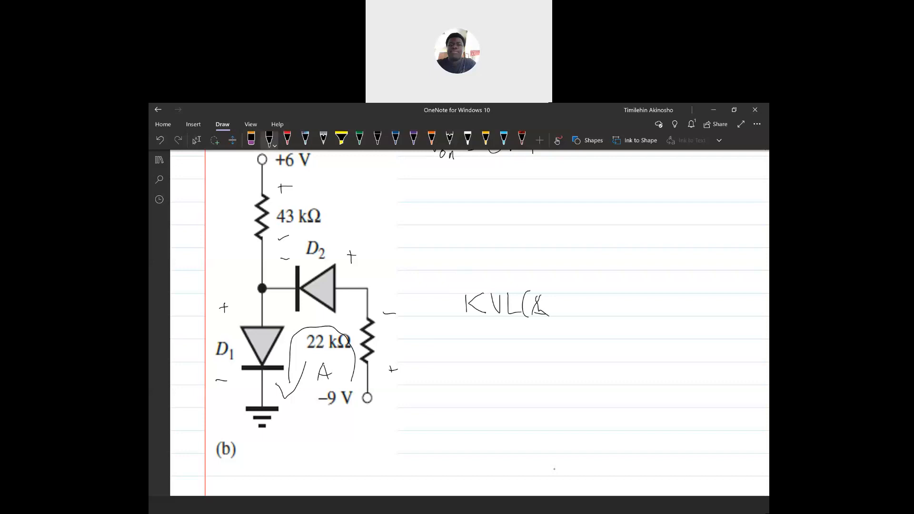
key("ctrl+z")
left_click_drag(540, 296, 562, 319)
Write the first terms of the loop equation, "−9 + iD·22·10³", under the KVL(A) heading.
left_click_drag(455, 352, 467, 355)
left_click_drag(485, 343, 485, 361)
left_click_drag(498, 353, 510, 353)
mouse_move(503, 346)
left_mouse_down()
mouse_move(503, 359)
mouse_move(525, 361)
left_mouse_up()
left_click(527, 341)
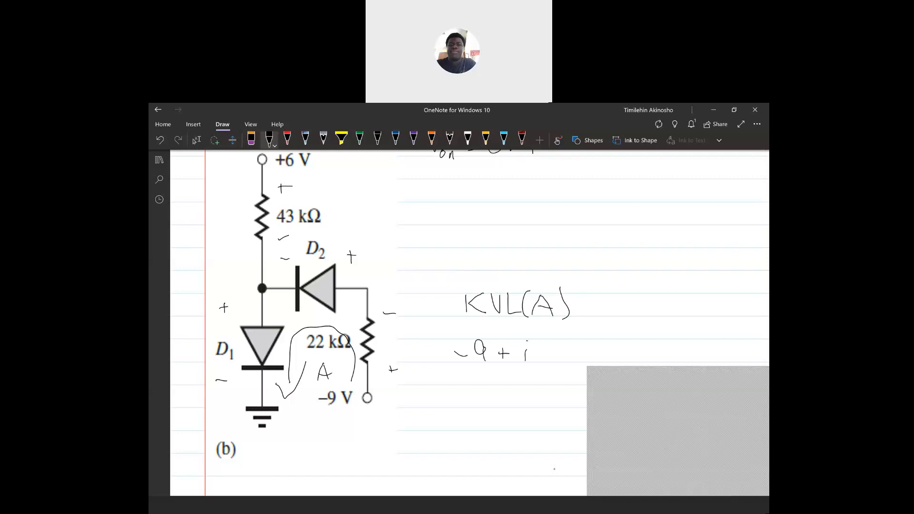
left_click_drag(532, 357, 533, 364)
left_click(546, 353)
mouse_move(553, 347)
left_mouse_down()
mouse_move(564, 361)
mouse_move(595, 359)
left_mouse_up()
left_click(583, 351)
mouse_move(604, 343)
left_mouse_down()
mouse_move(603, 356)
mouse_move(607, 346)
left_mouse_up()
left_click_drag(609, 338, 611, 346)
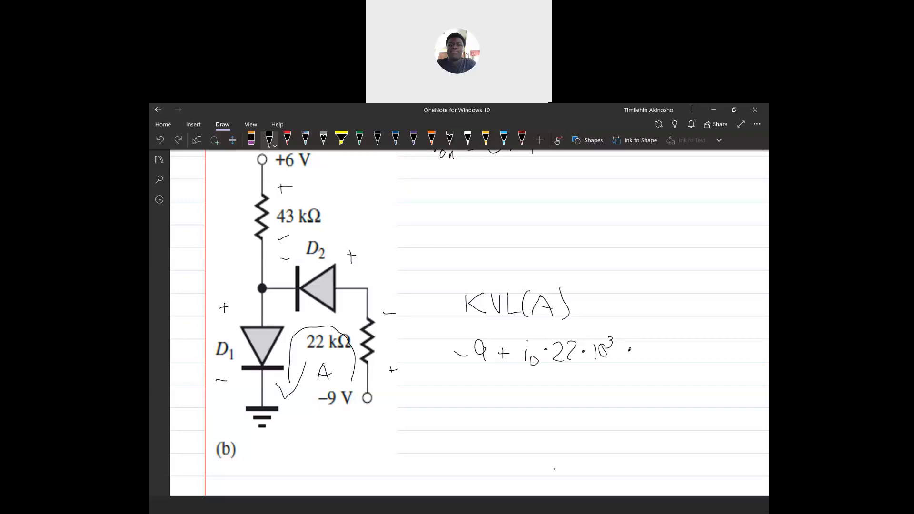
Complete the loop equation by adding "+ VD2 + VD1 = 0" after the resistor term.
scroll(553, 468, "up", 1)
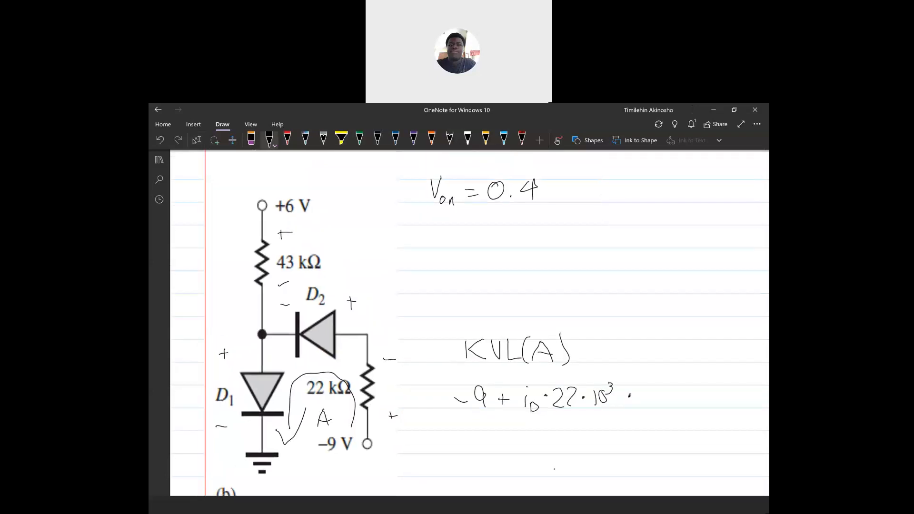
left_click_drag(644, 386, 657, 379)
mouse_move(658, 404)
left_mouse_down()
mouse_move(659, 414)
mouse_move(670, 415)
mouse_move(688, 402)
left_mouse_up()
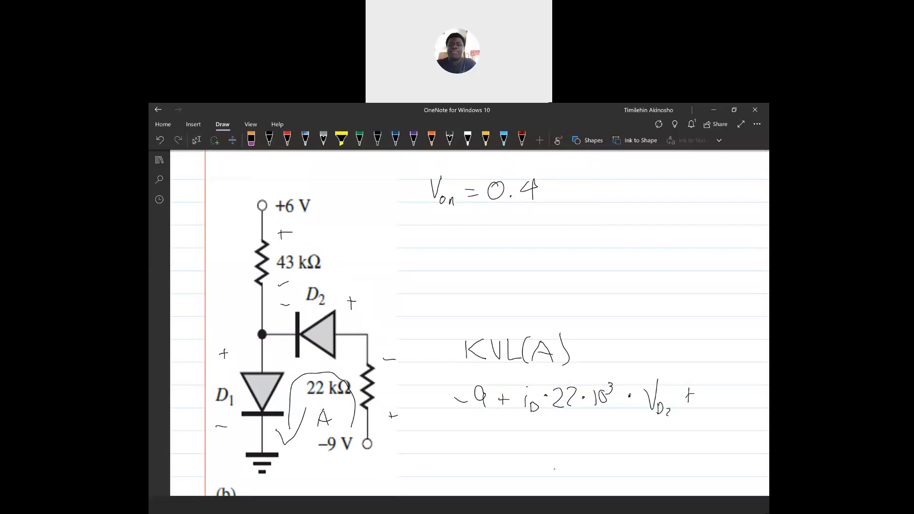
left_click_drag(630, 392, 629, 404)
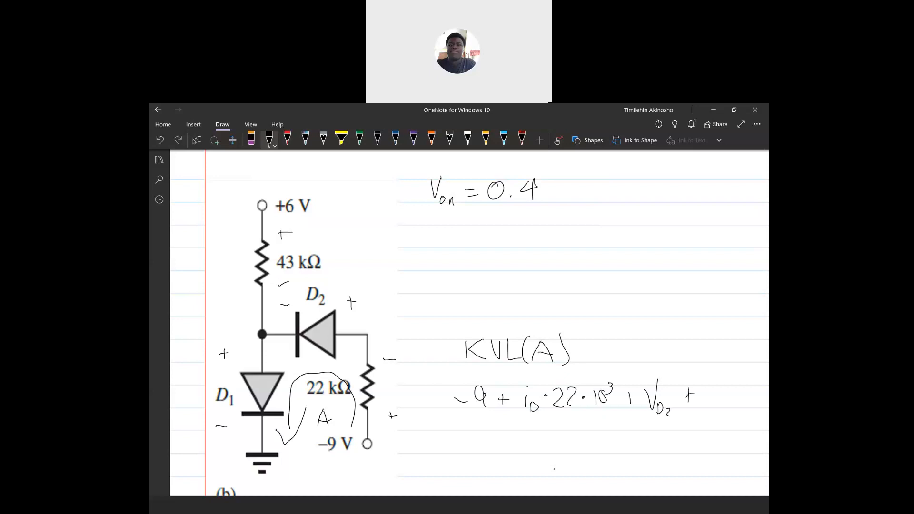
left_click_drag(704, 386, 714, 386)
left_click_drag(714, 403, 715, 415)
left_click_drag(724, 409, 745, 394)
left_click_drag(738, 401, 746, 401)
mouse_move(755, 391)
left_mouse_down()
mouse_move(749, 403)
mouse_move(757, 392)
left_mouse_up()
key("Escape")
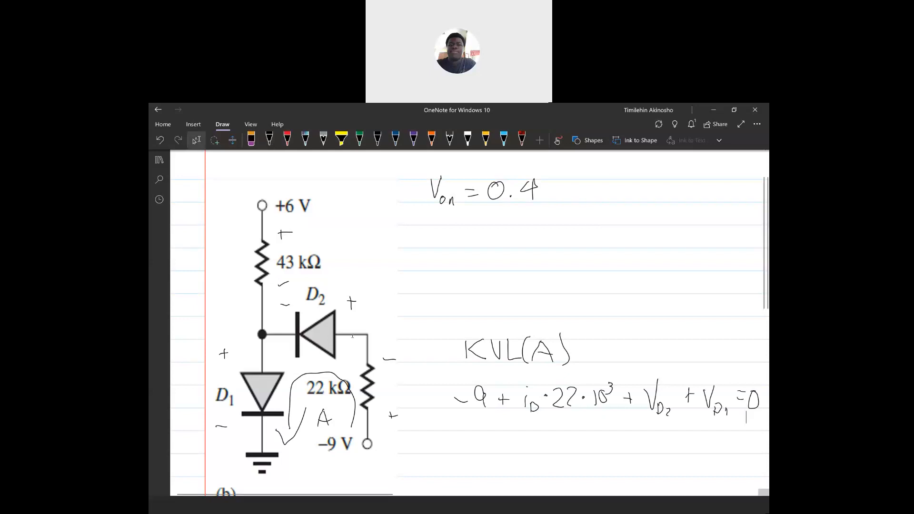
Review the loop equation against the circuit diagram and the handwritten solution in Acrobat Reader, and return to OneNote.
scroll(550, 426, "down", 3)
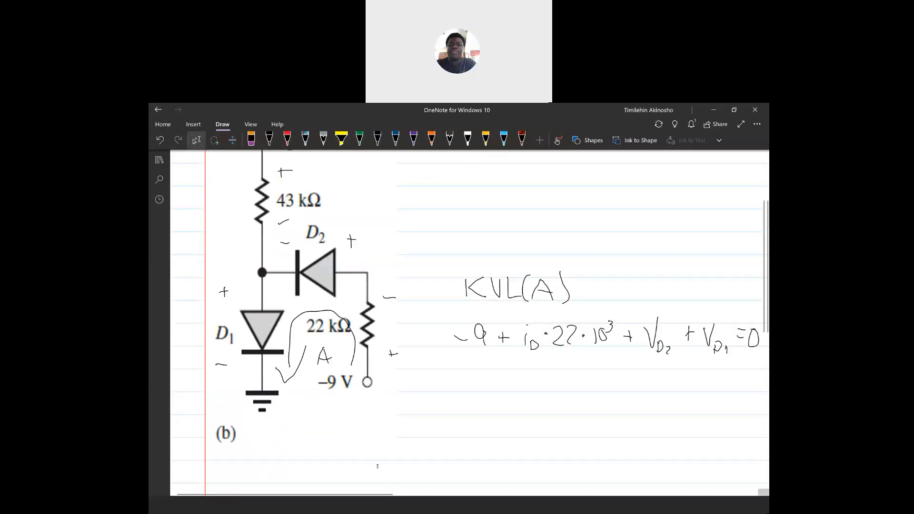
left_click_drag(332, 492, 367, 492)
scroll(412, 422, "up", 5)
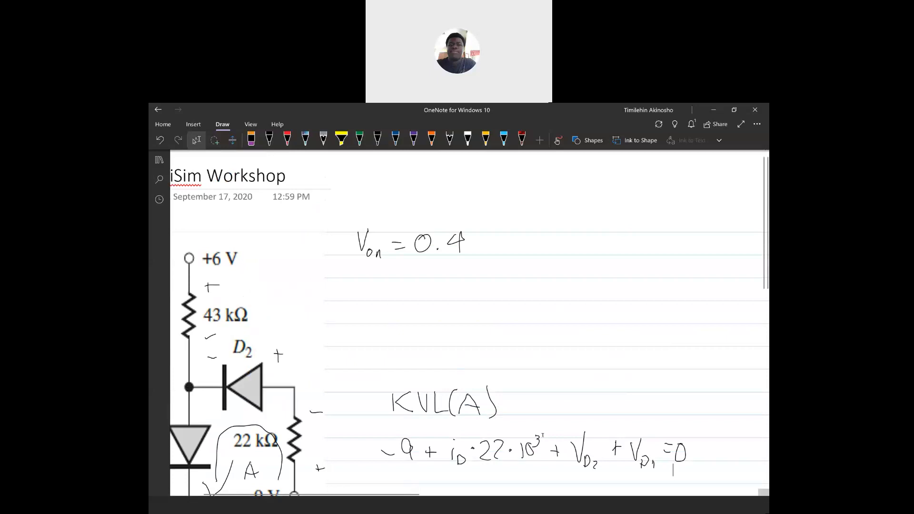
scroll(469, 329, "down", 5)
scroll(469, 329, "left", 2)
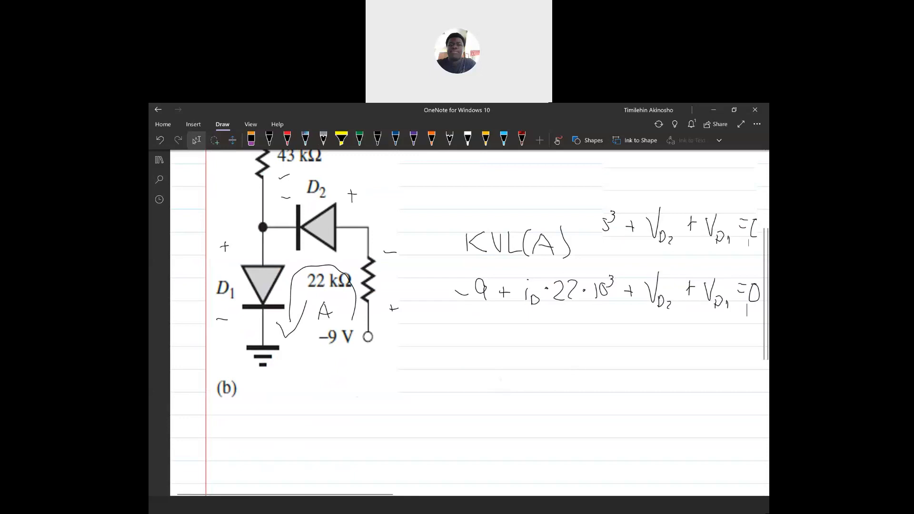
scroll(469, 285, "up", 1)
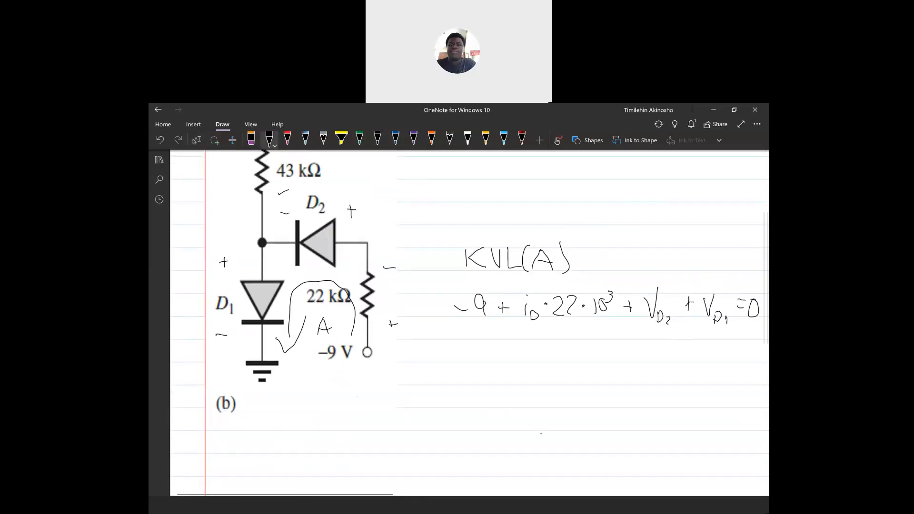
scroll(541, 433, "up", 1)
scroll(469, 329, "up", 1)
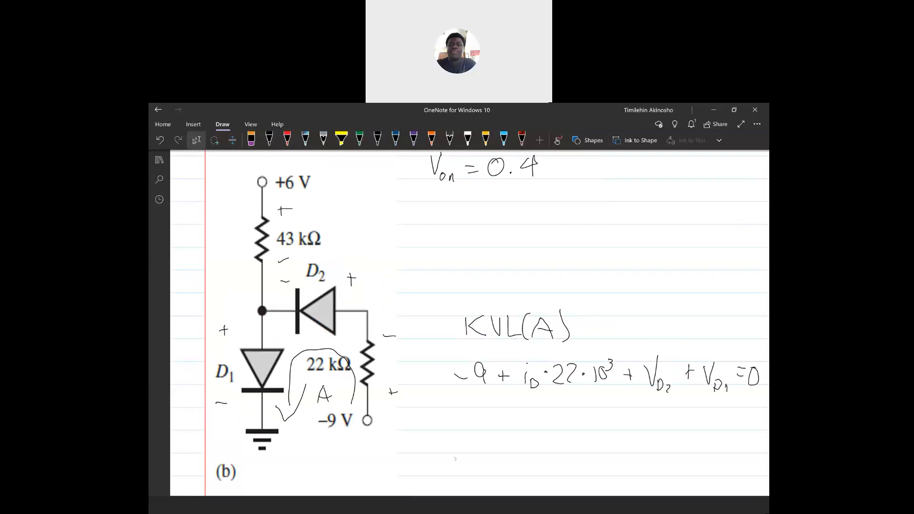
key("alt+Tab")
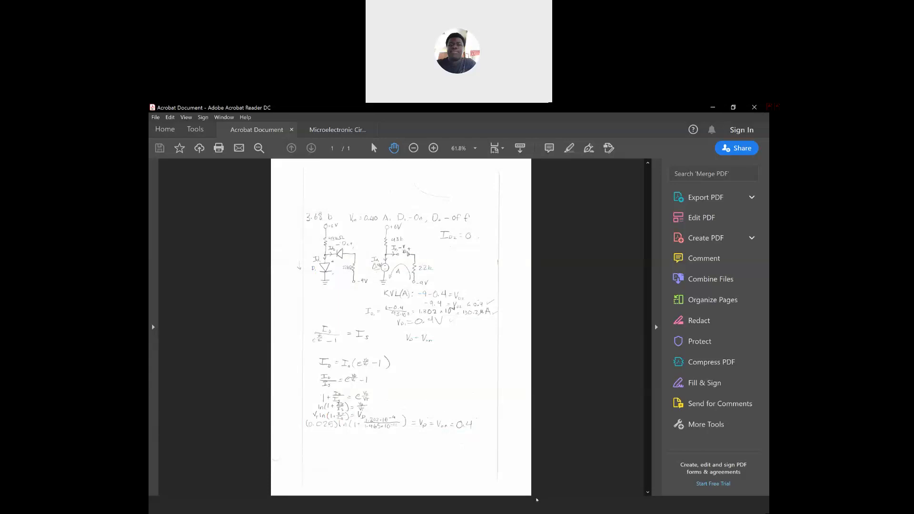
key("alt+Tab")
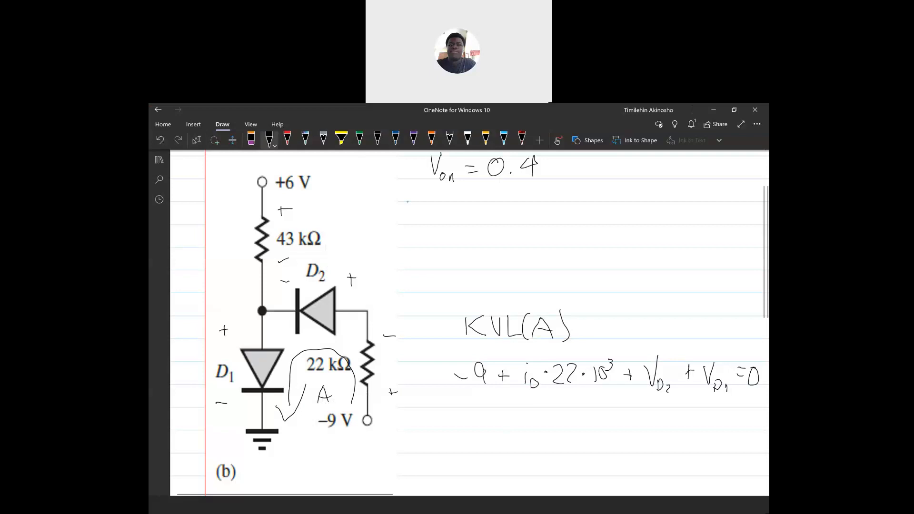
Undo the stray stroke near the +6 V label and draw a downward current arrow alongside the 43 kΩ resistor.
left_click_drag(279, 185, 304, 177)
key("ctrl+z")
left_click(269, 139)
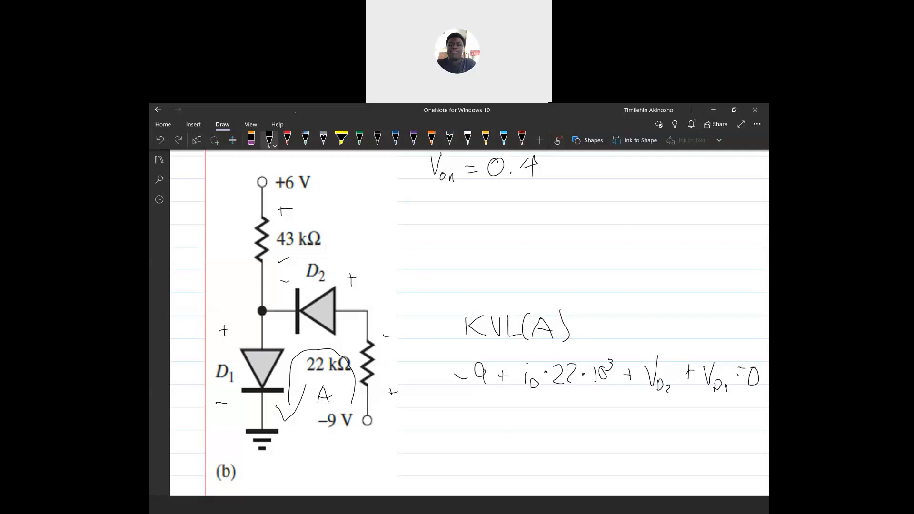
left_click_drag(247, 192, 251, 252)
Handwrite the first assumption below Von: "A1: D1 - On" with "D2 - Off" on the line beneath.
scroll(469, 323, "right", 1)
mouse_move(447, 209)
left_mouse_down()
mouse_move(442, 226)
mouse_move(460, 226)
left_mouse_up()
left_click_drag(443, 220, 457, 220)
left_click_drag(469, 220, 469, 226)
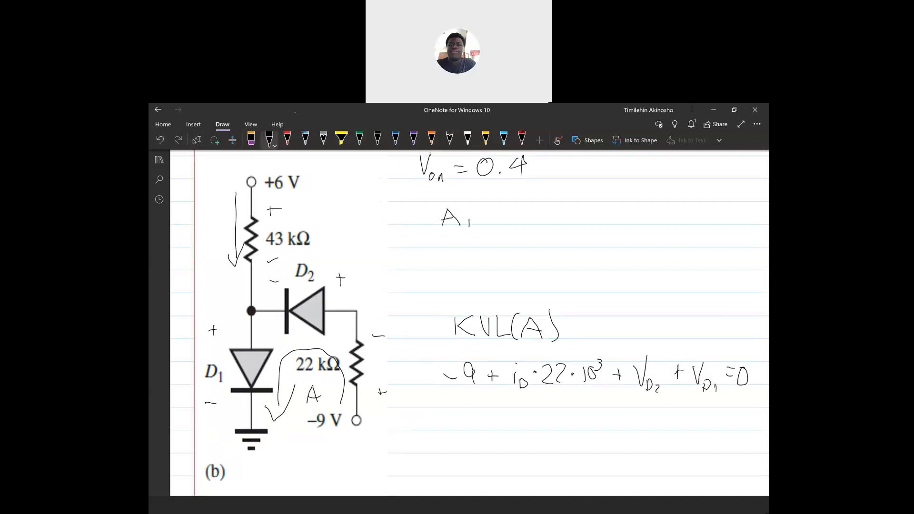
left_click(480, 220)
mouse_move(497, 207)
left_mouse_down()
mouse_move(498, 227)
mouse_move(548, 206)
mouse_move(563, 222)
left_mouse_up()
left_click_drag(501, 235, 502, 251)
mouse_move(514, 244)
left_mouse_down()
mouse_move(522, 252)
mouse_move(552, 246)
mouse_move(576, 229)
left_mouse_up()
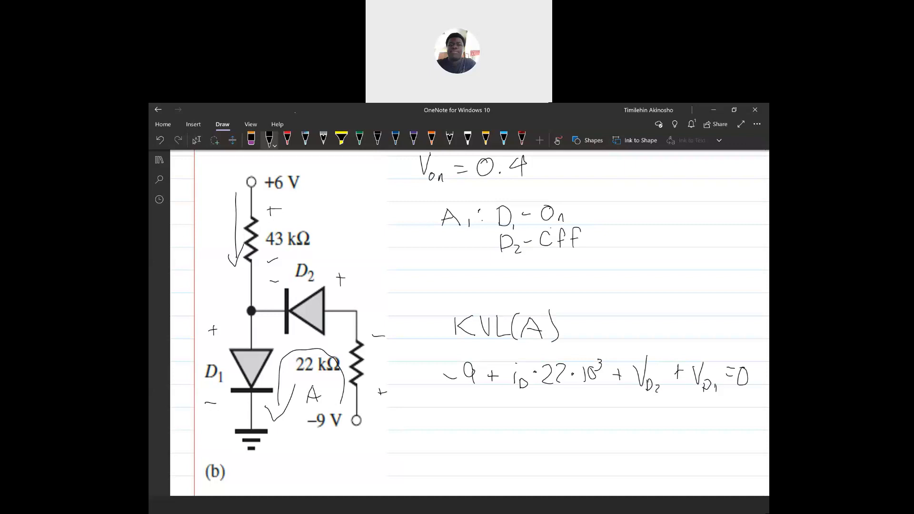
Circle "Von = 0.4" and replace the VD1 term in the loop equation with 0.4.
left_click(196, 140)
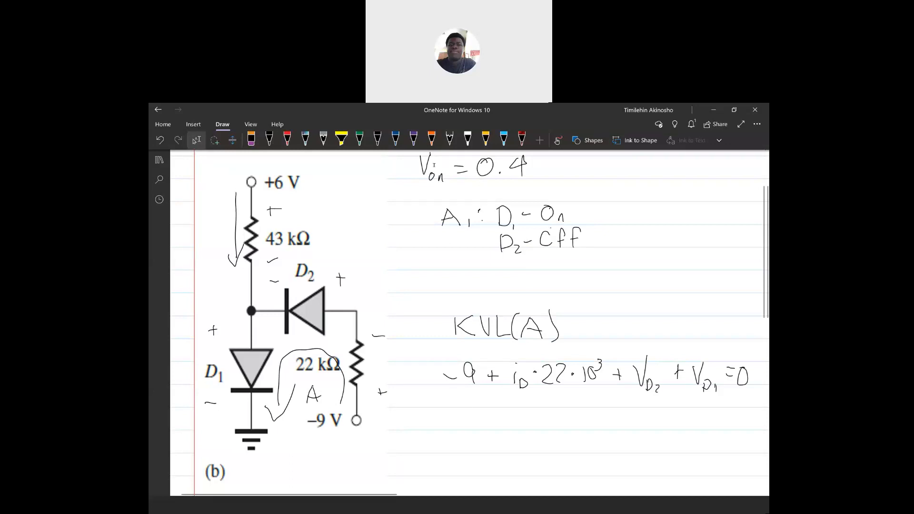
scroll(447, 188, "up", 1)
scroll(446, 188, "down", 1)
mouse_move(548, 163)
left_mouse_down()
mouse_move(473, 153)
mouse_move(523, 192)
mouse_move(547, 165)
left_mouse_up()
left_click_drag(696, 373, 708, 384)
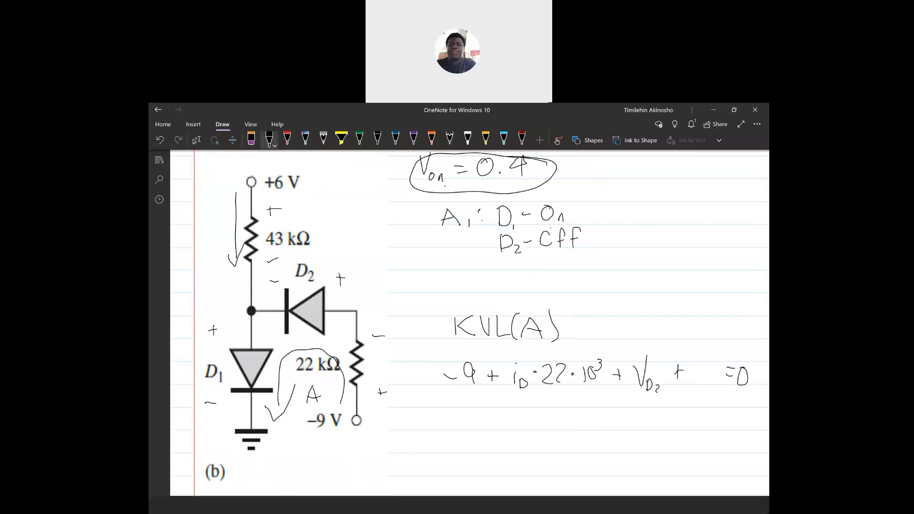
mouse_move(691, 379)
left_mouse_down()
mouse_move(698, 363)
mouse_move(692, 376)
mouse_move(721, 371)
mouse_move(717, 382)
left_mouse_up()
left_click(196, 140)
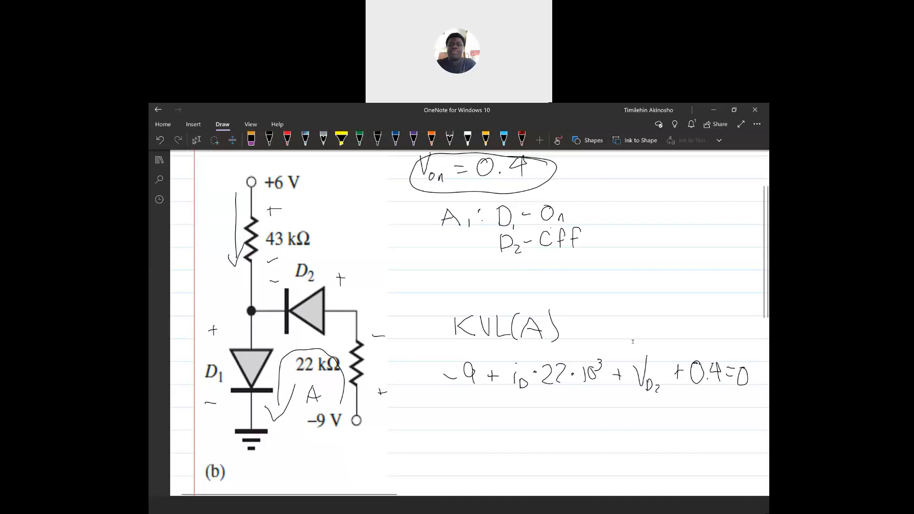
Circle and cross out the VD2 term in the loop equation.
mouse_move(648, 344)
left_mouse_down()
mouse_move(640, 390)
mouse_move(654, 346)
mouse_move(626, 391)
left_mouse_up()
scroll(469, 323, "down", 4)
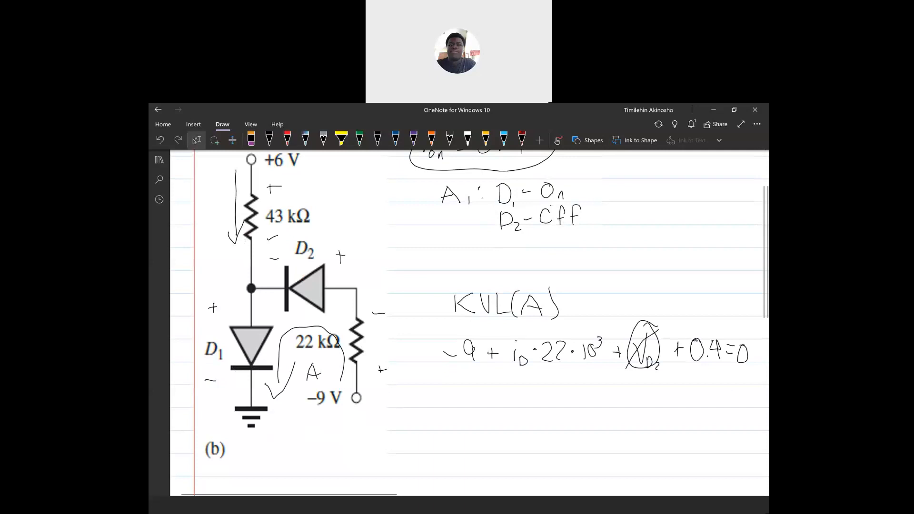
scroll(468, 324, "up", 1)
scroll(469, 324, "down", 1)
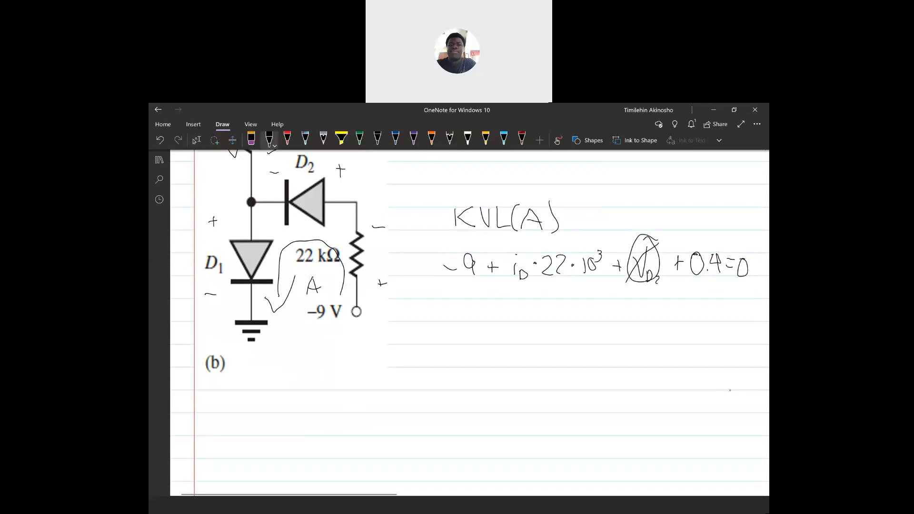
Begin a simplified loop equation beneath the first one by handwriting "-9 + iD · 22".
mouse_move(448, 317)
left_mouse_down()
mouse_move(476, 315)
mouse_move(474, 307)
left_mouse_up()
left_click_drag(450, 309, 466, 308)
mouse_move(477, 300)
left_mouse_down()
mouse_move(475, 317)
mouse_move(498, 310)
left_mouse_up()
mouse_move(494, 305)
left_mouse_down()
mouse_move(495, 316)
mouse_move(522, 325)
mouse_move(566, 316)
left_mouse_up()
left_click(536, 313)
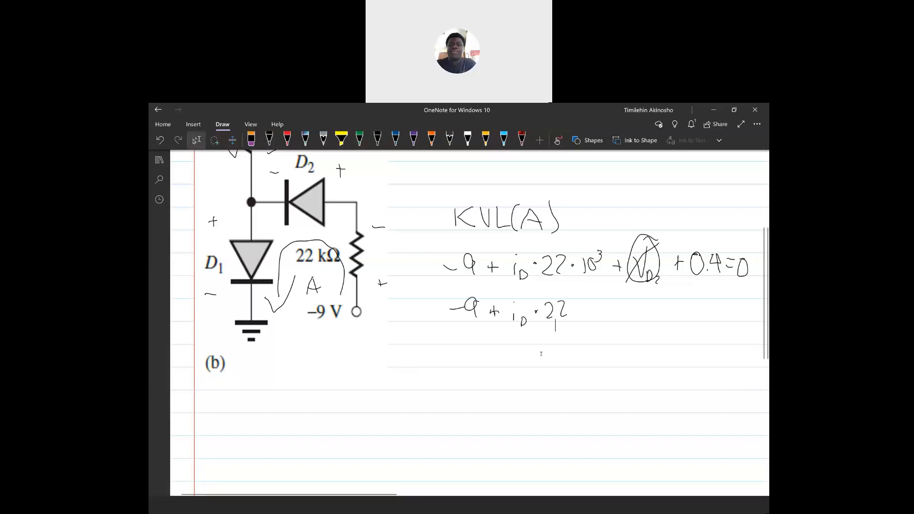
Continue the simplified loop equation by handwriting "· 10³ +" after the 22.
scroll(541, 353, "up", 1)
scroll(544, 342, "up", 5)
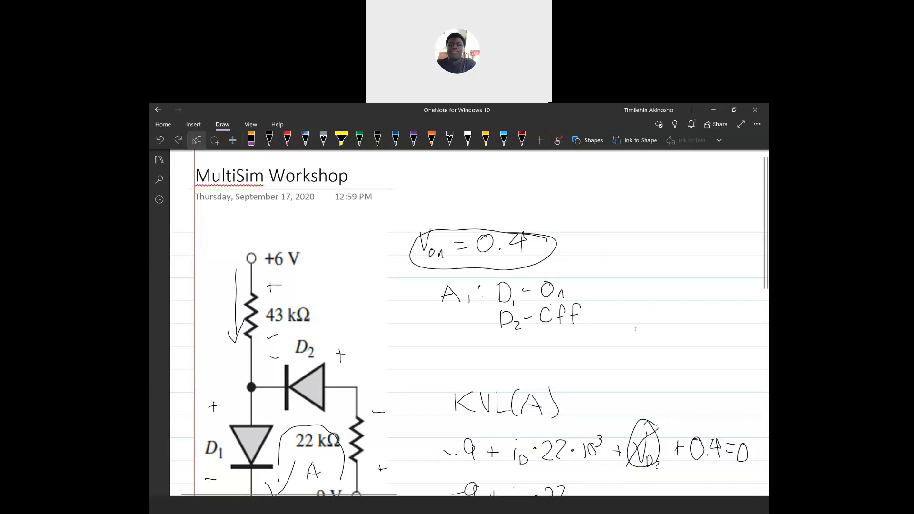
scroll(636, 328, "down", 3)
scroll(516, 383, "up", 2)
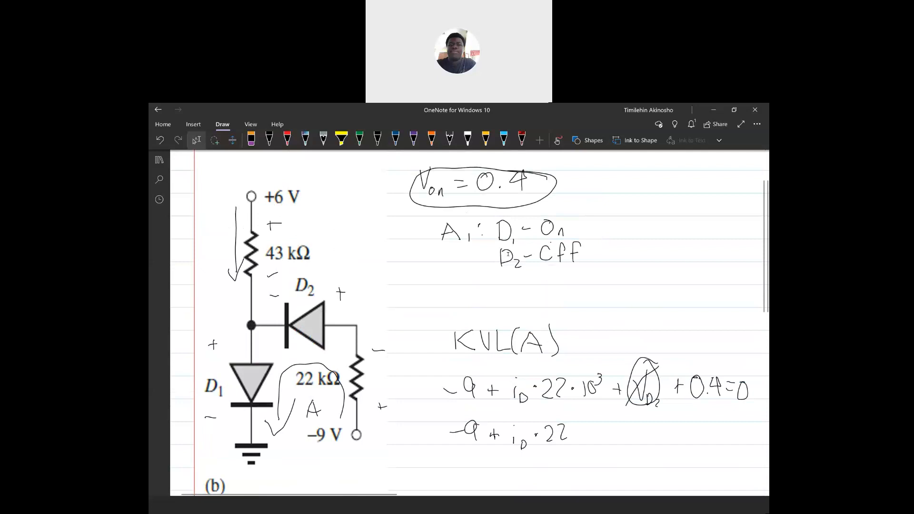
scroll(436, 467, "down", 4)
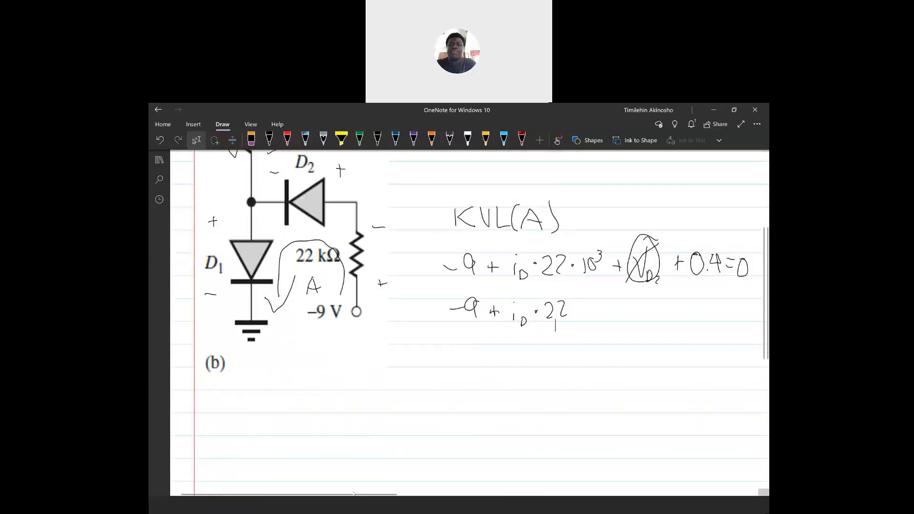
left_click_drag(333, 493, 385, 494)
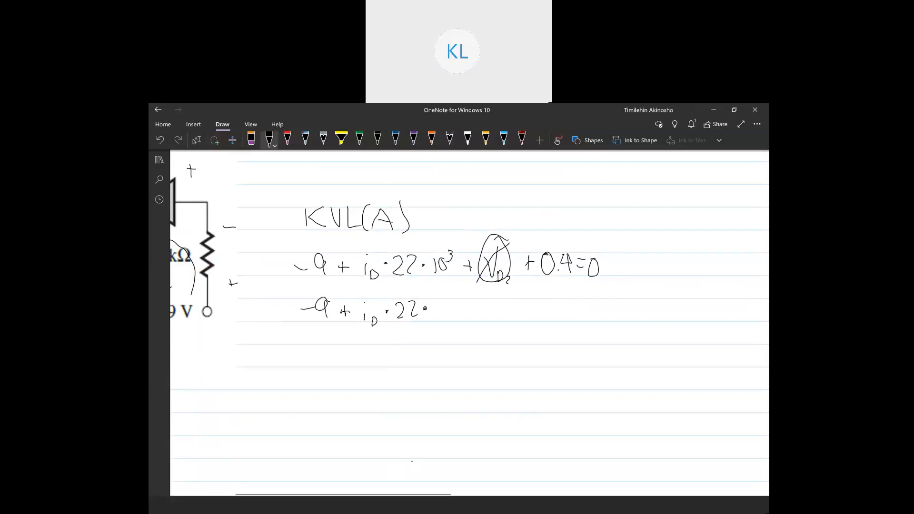
left_click_drag(433, 303, 433, 317)
left_click_drag(444, 304, 450, 307)
left_click_drag(462, 310, 471, 309)
left_click_drag(466, 305, 466, 315)
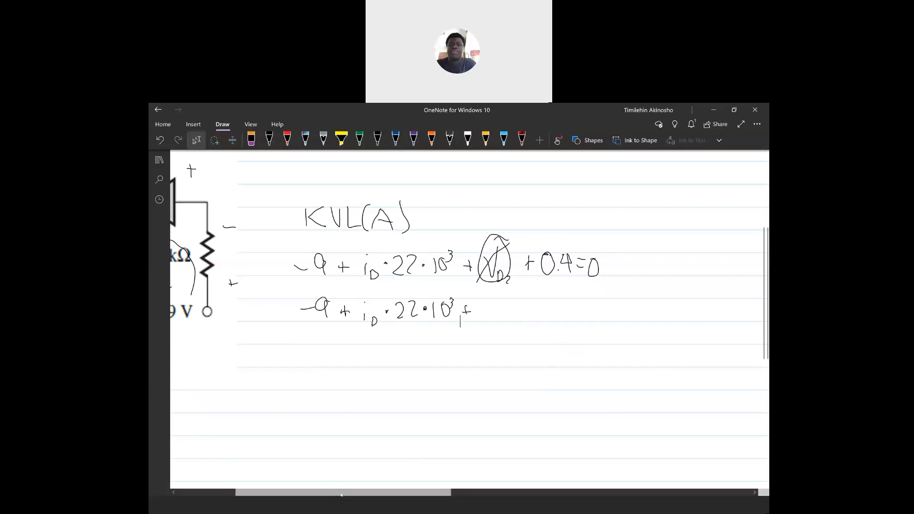
Finish the simplified loop equation by handwriting "0.4 = 0".
left_click_drag(353, 493, 339, 494)
scroll(321, 481, "left", 2)
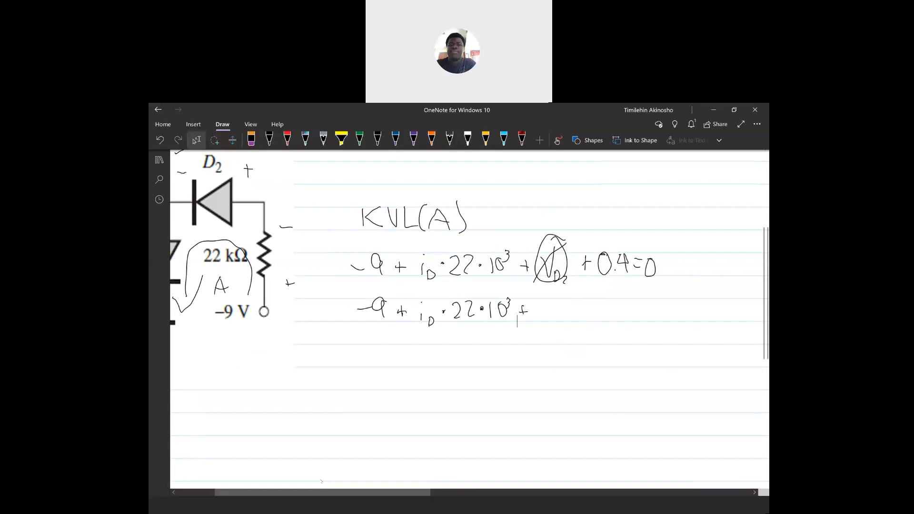
mouse_move(548, 304)
left_mouse_down()
mouse_move(590, 317)
mouse_move(622, 306)
left_mouse_up()
left_click(566, 312)
left_click_drag(610, 312, 636, 303)
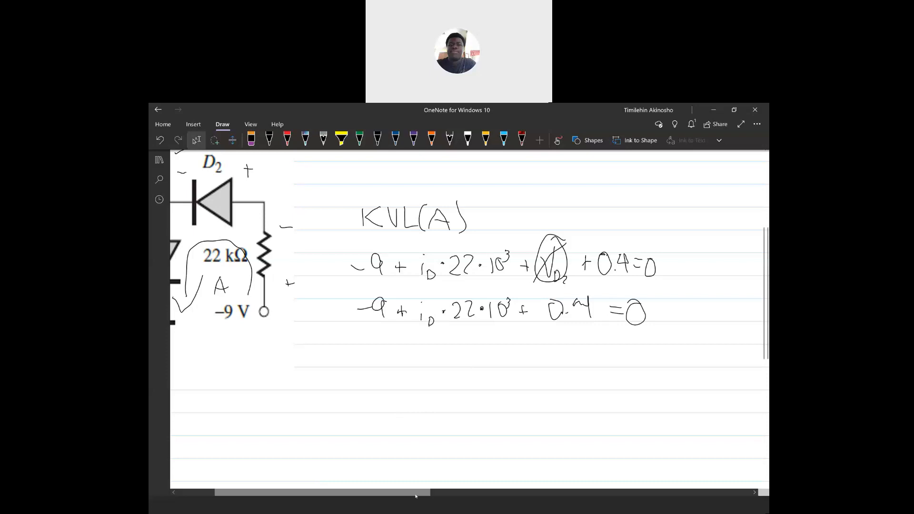
Start solving for the diode current on the line below by handwriting "iD =" with the numerator "9 - 0.4".
scroll(369, 480, "left", 3)
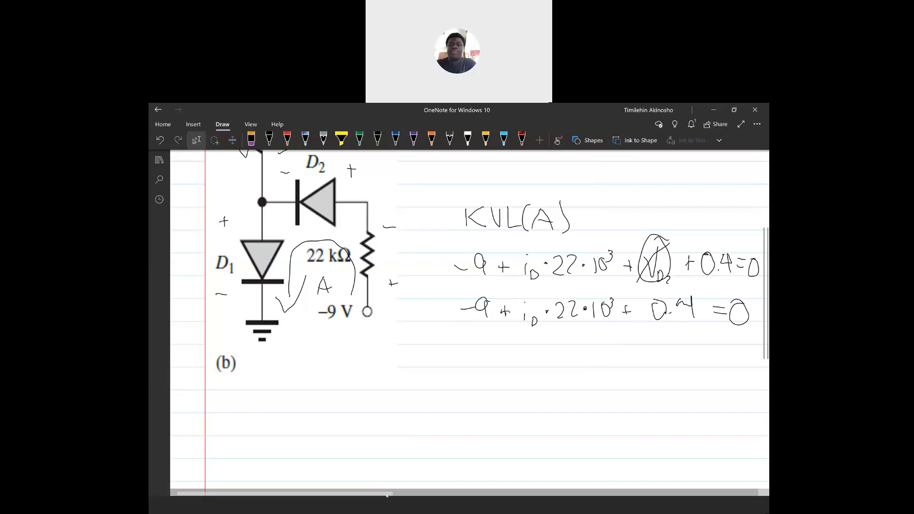
scroll(411, 486, "right", 2)
scroll(411, 486, "right", 5)
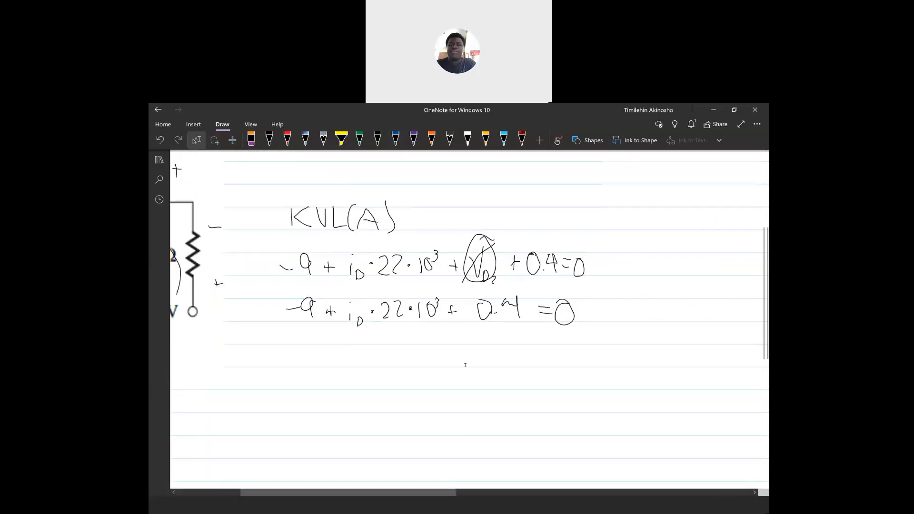
scroll(532, 315, "down", 3)
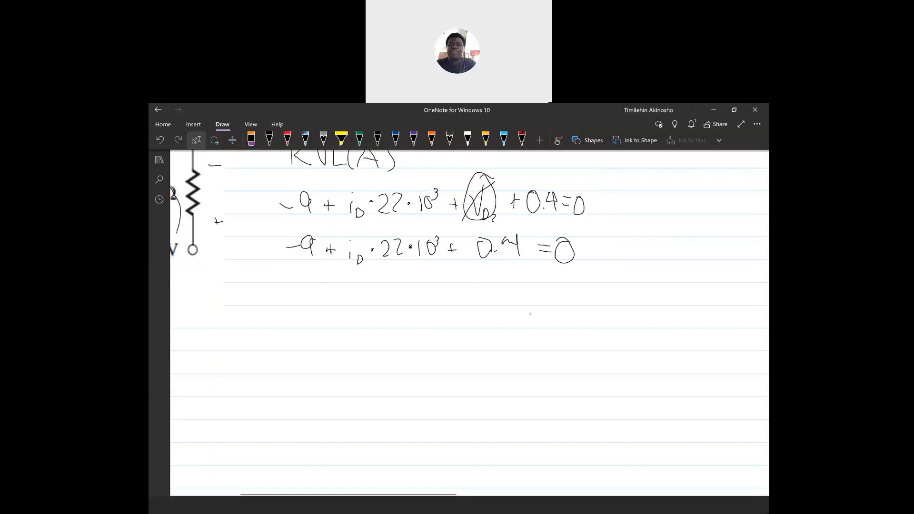
left_click(349, 281)
mouse_move(349, 287)
left_mouse_down()
mouse_move(355, 312)
mouse_move(383, 292)
left_mouse_up()
left_click_drag(375, 296, 383, 296)
mouse_move(406, 275)
left_mouse_down()
mouse_move(407, 291)
mouse_move(428, 280)
left_mouse_up()
left_click_drag(435, 275, 436, 276)
left_click_drag(449, 285, 449, 285)
left_click_drag(453, 274, 463, 275)
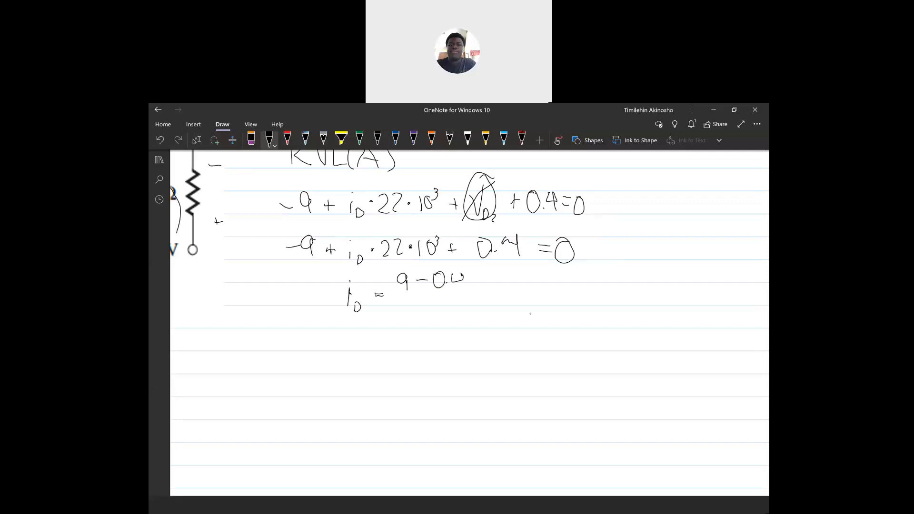
Complete the iD fraction with the denominator "22 · 10³" and write the result "= 0.39 mA".
left_click_drag(402, 295, 470, 292)
mouse_move(399, 305)
left_mouse_down()
mouse_move(412, 316)
mouse_move(464, 307)
left_mouse_up()
left_click_drag(463, 302, 464, 311)
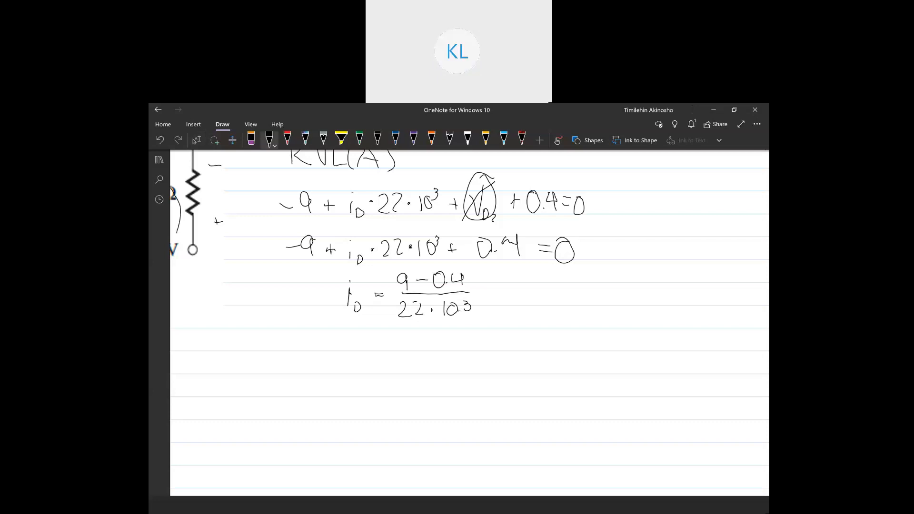
left_click_drag(485, 294, 498, 294)
left_click_drag(485, 300, 500, 300)
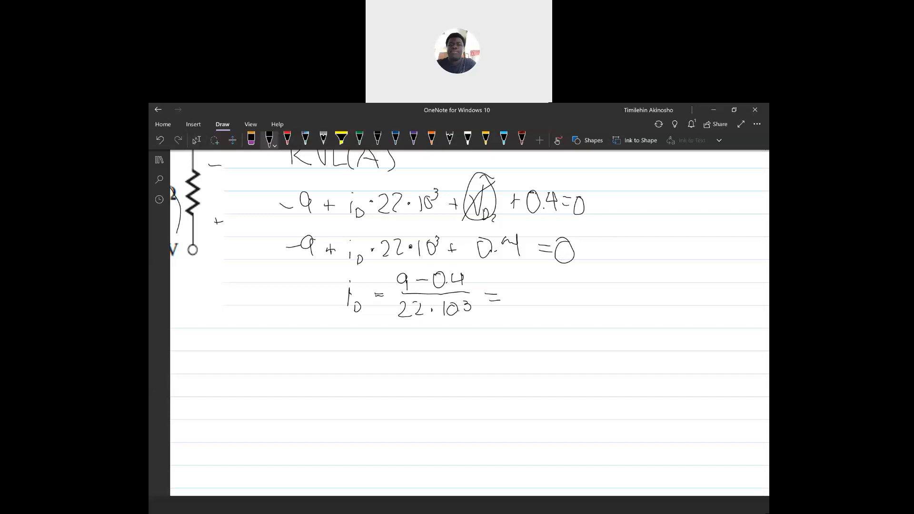
mouse_move(518, 289)
left_mouse_down()
mouse_move(536, 309)
mouse_move(605, 312)
left_mouse_up()
left_click_drag(590, 303, 601, 302)
left_click(197, 141)
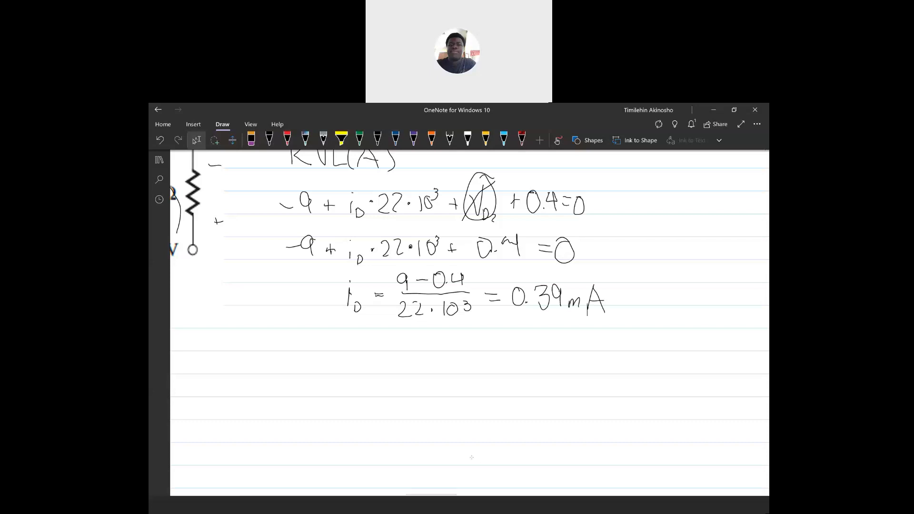
Check the handwritten solution in Adobe Acrobat Reader, then compare the circuit, assumptions and loop A equations in OneNote.
key("alt+Tab")
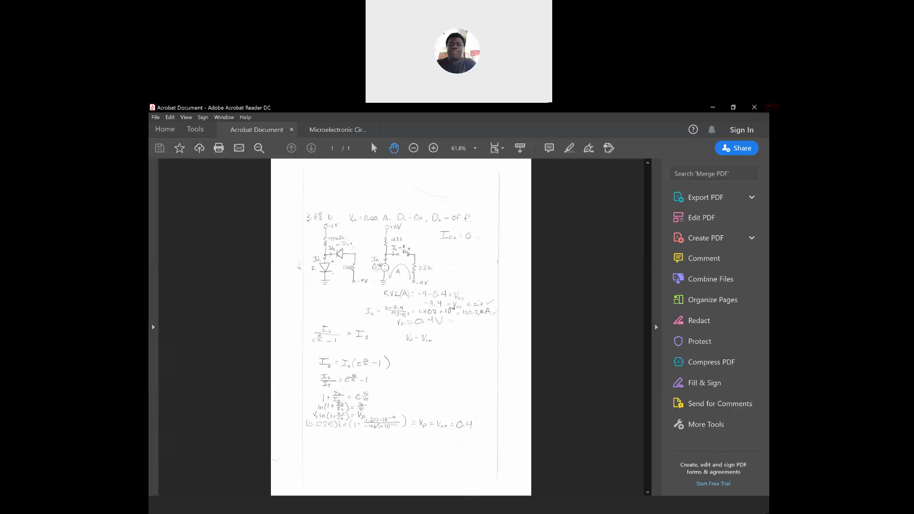
key("alt+Tab")
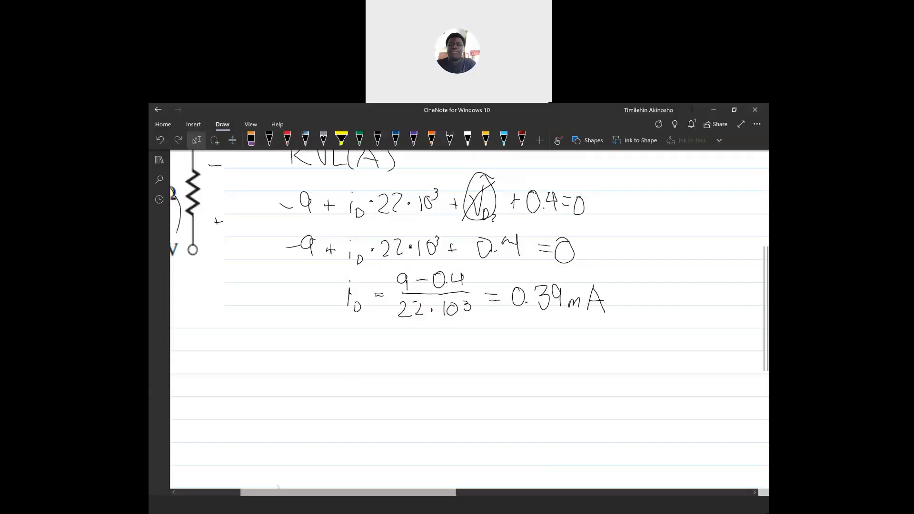
scroll(336, 371, "left", 4)
scroll(337, 371, "up", 5)
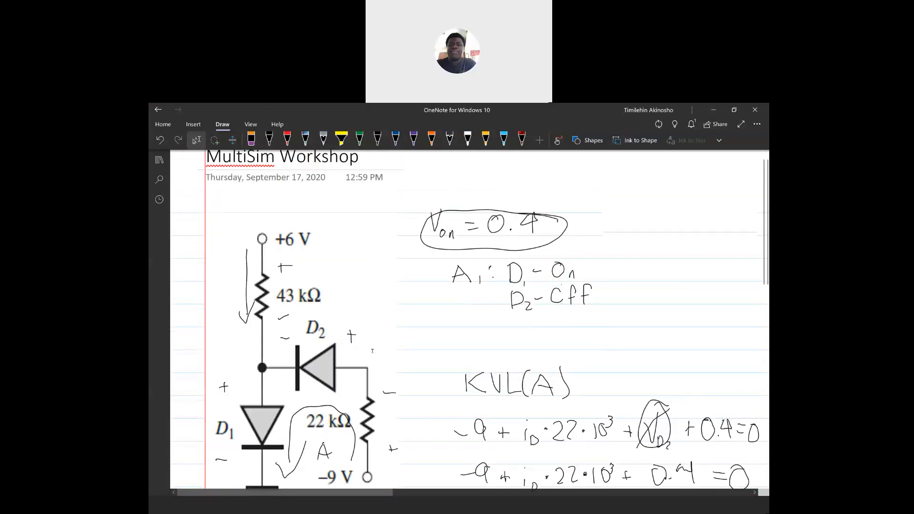
scroll(227, 151, "down", 2)
scroll(280, 237, "up", 1)
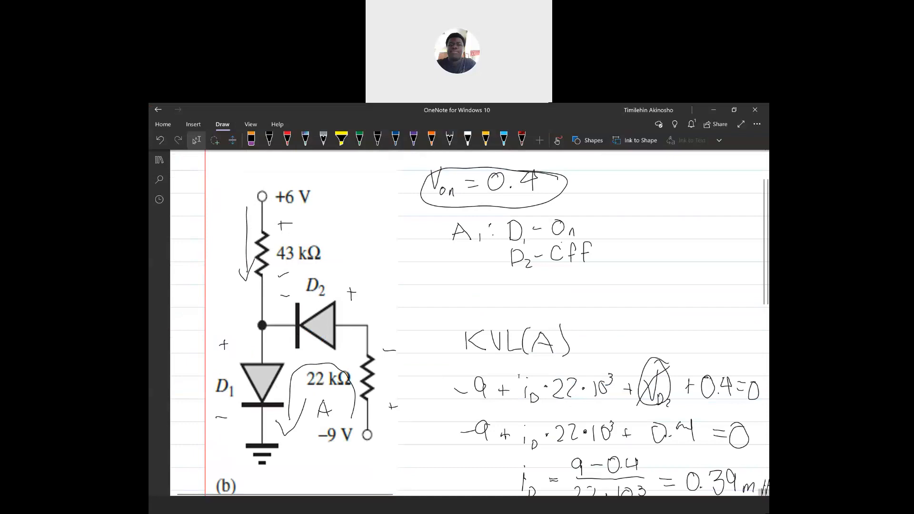
scroll(566, 375, "down", 1)
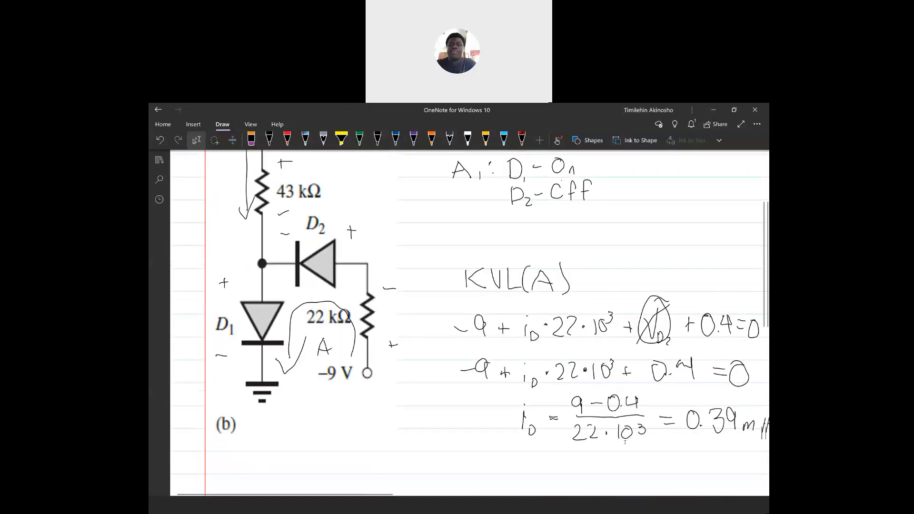
scroll(662, 442, "down", 1)
scroll(594, 371, "up", 1)
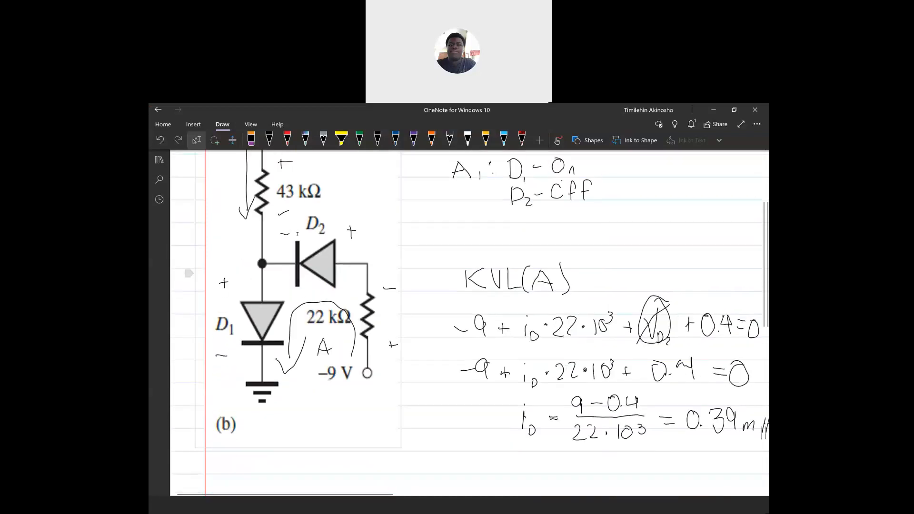
scroll(561, 300, "down", 1)
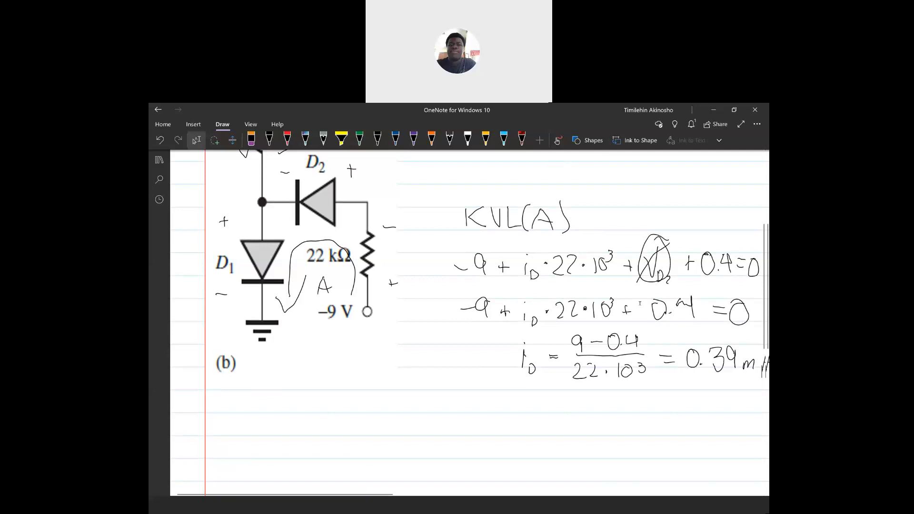
scroll(735, 335, "up", 2)
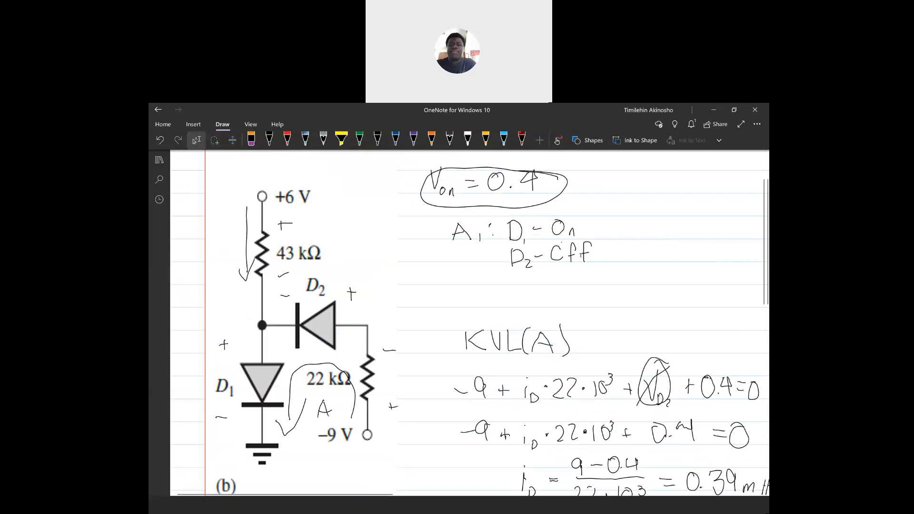
scroll(452, 310, "down", 2)
scroll(558, 301, "up", 2)
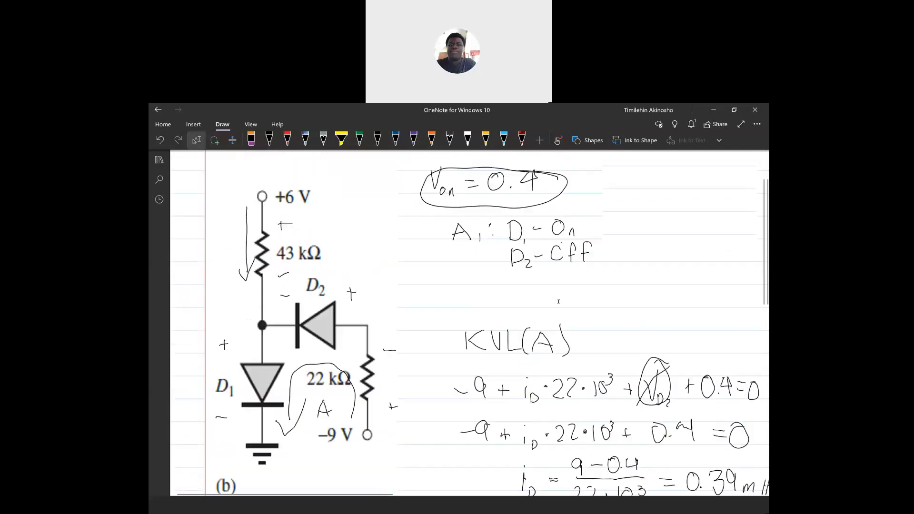
Replace the short arrow beside the 43 kΩ resistor with a long downward arrow past D1, and remove the loop A arrow and its label.
key("ctrl+z")
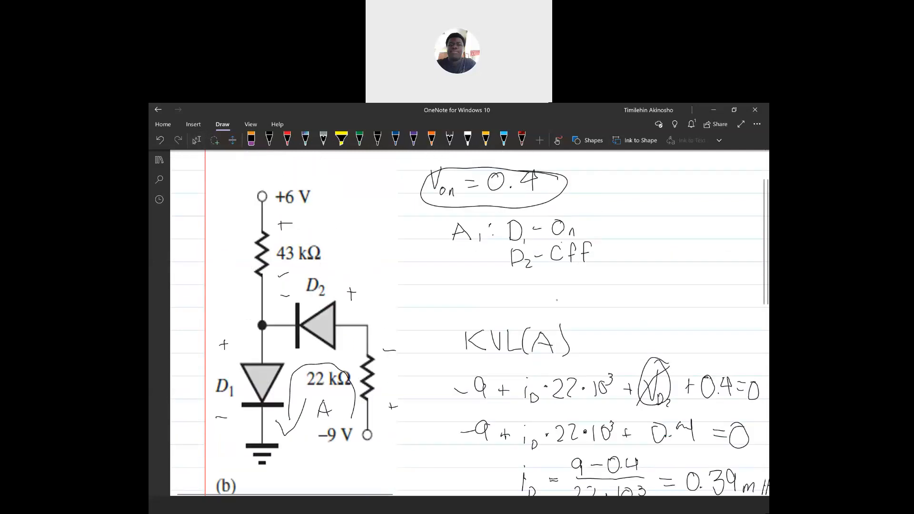
mouse_move(217, 220)
left_mouse_down()
mouse_move(209, 396)
mouse_move(200, 412)
left_mouse_up()
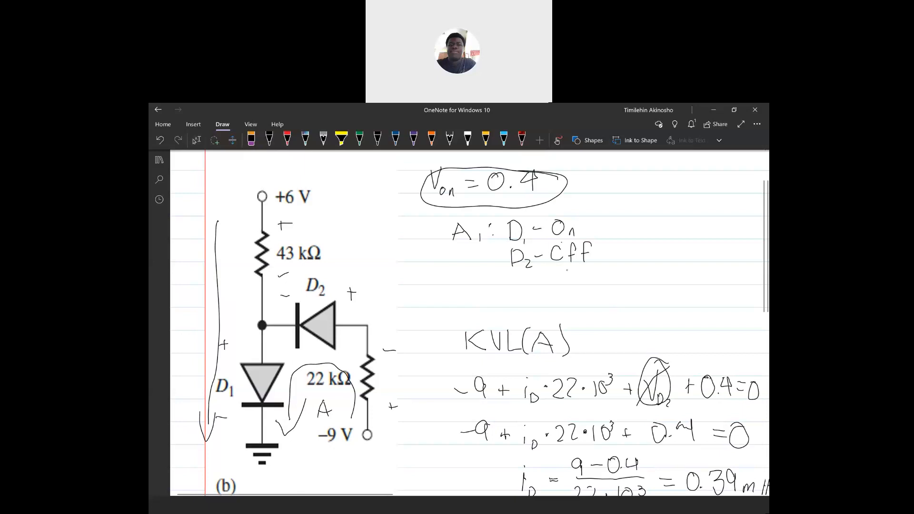
key("ctrl+z")
key("ctrl+z")
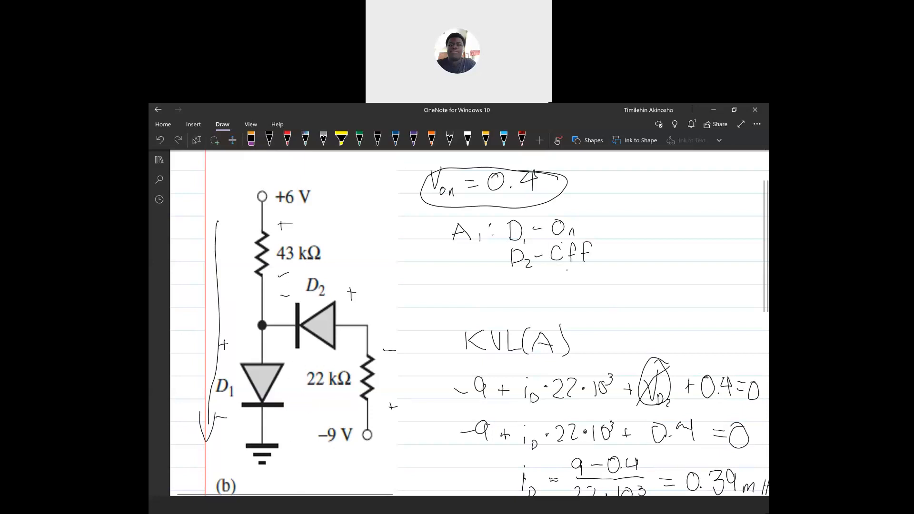
Circle the cathode bar of D2 with the black pen and label the long downward arrow "A".
left_click(269, 139)
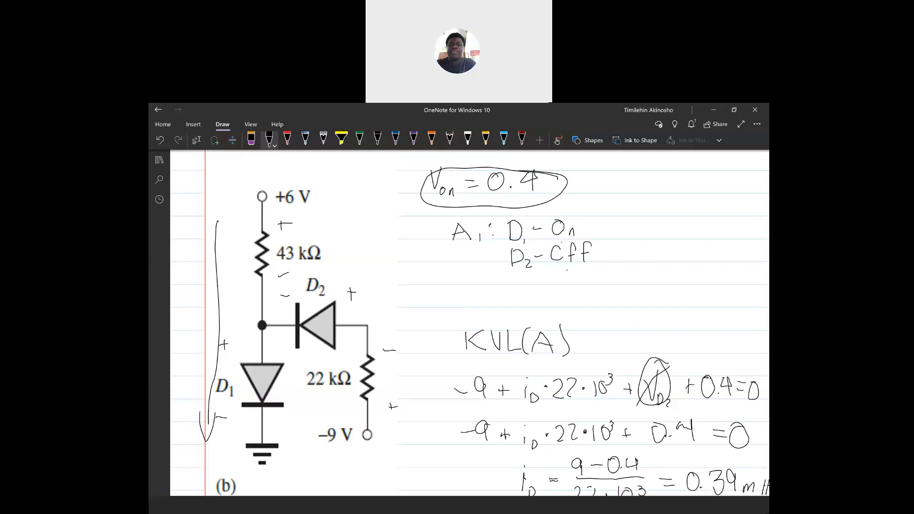
mouse_move(297, 300)
left_mouse_down()
mouse_move(313, 328)
mouse_move(295, 347)
left_mouse_up()
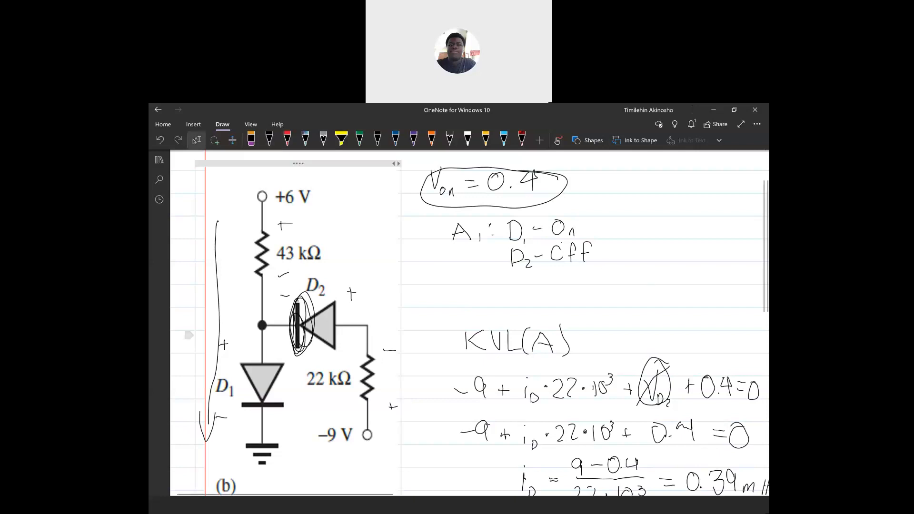
mouse_move(226, 246)
left_mouse_down()
mouse_move(240, 247)
mouse_move(233, 236)
left_mouse_up()
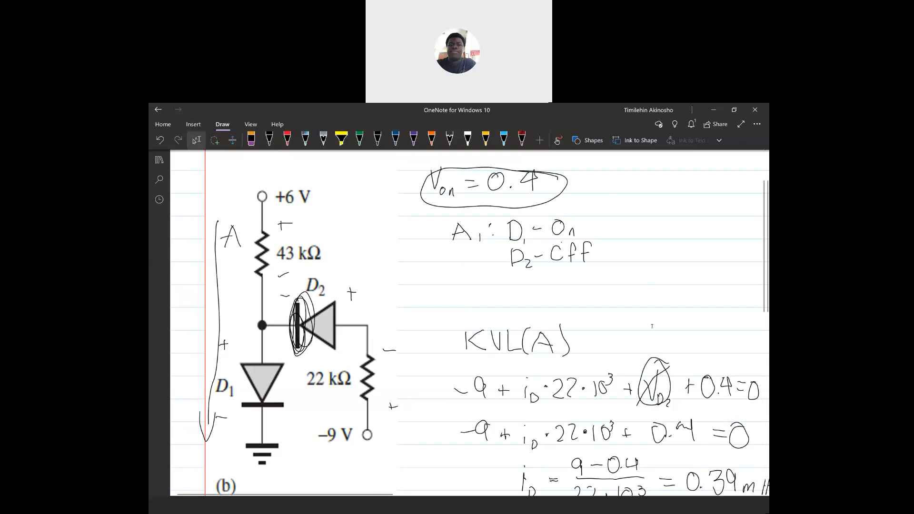
Erase the loop equations and the iD calculation beneath the "KVL(A)" heading, and return to the circuit.
scroll(652, 326, "down", 3)
left_click_drag(404, 493, 479, 442)
left_click_drag(247, 267, 295, 266)
mouse_move(272, 307)
left_mouse_down()
mouse_move(352, 265)
mouse_move(543, 266)
left_mouse_up()
left_click_drag(459, 279, 447, 276)
mouse_move(531, 258)
left_mouse_down()
mouse_move(566, 364)
mouse_move(476, 360)
left_mouse_up()
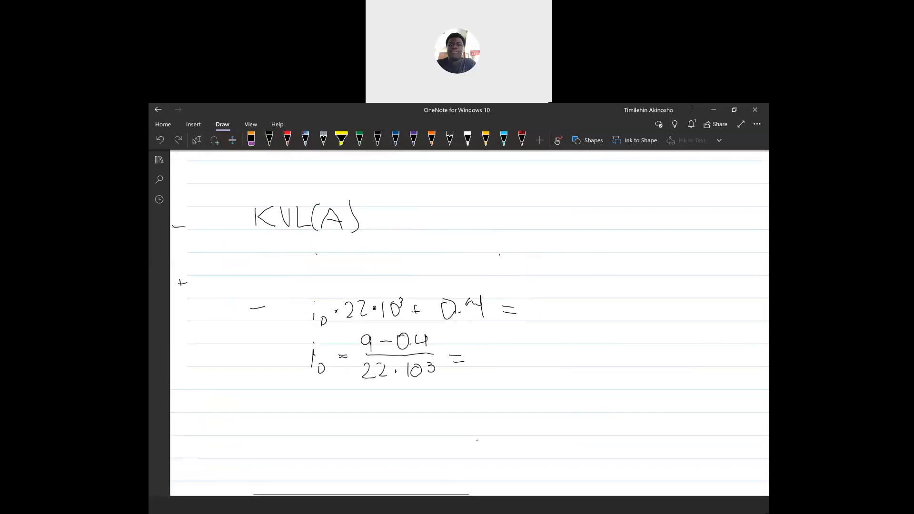
mouse_move(516, 310)
left_mouse_down()
mouse_move(415, 369)
mouse_move(396, 310)
mouse_move(382, 369)
left_mouse_up()
left_click_drag(374, 308, 315, 362)
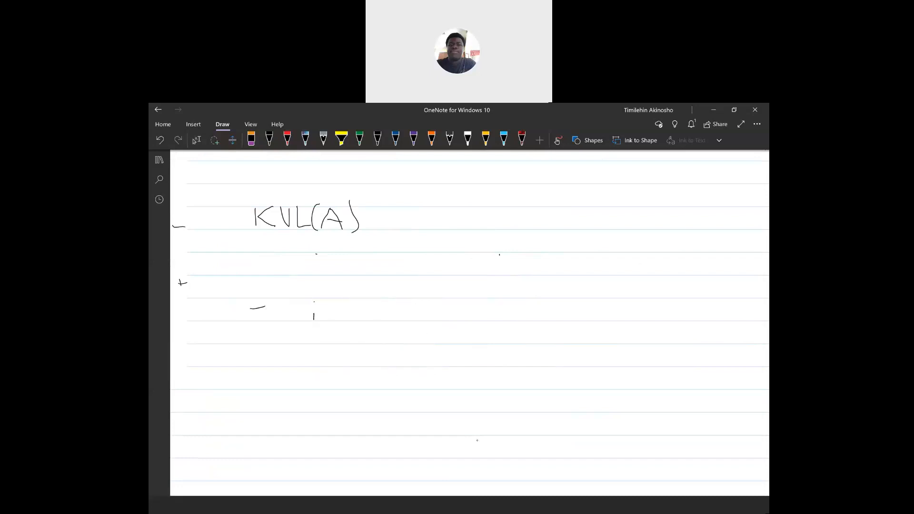
left_click_drag(265, 307, 250, 308)
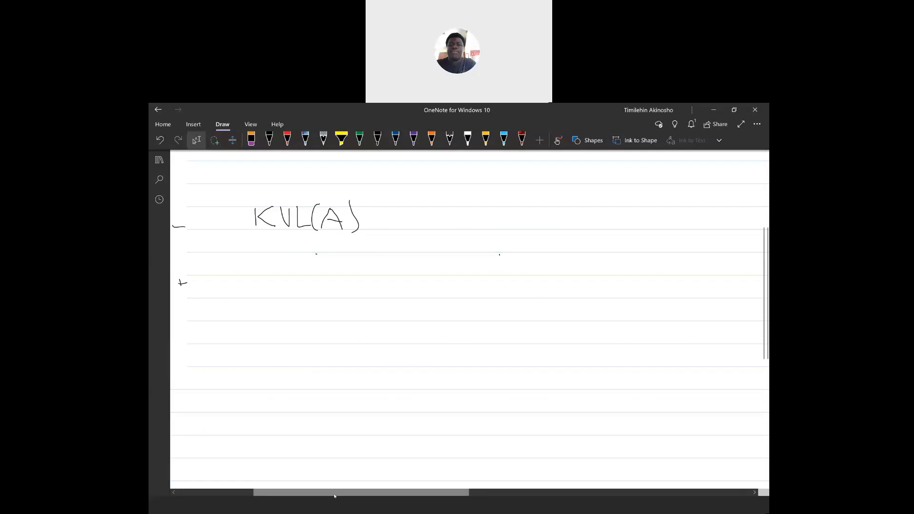
left_click_drag(334, 494, 258, 495)
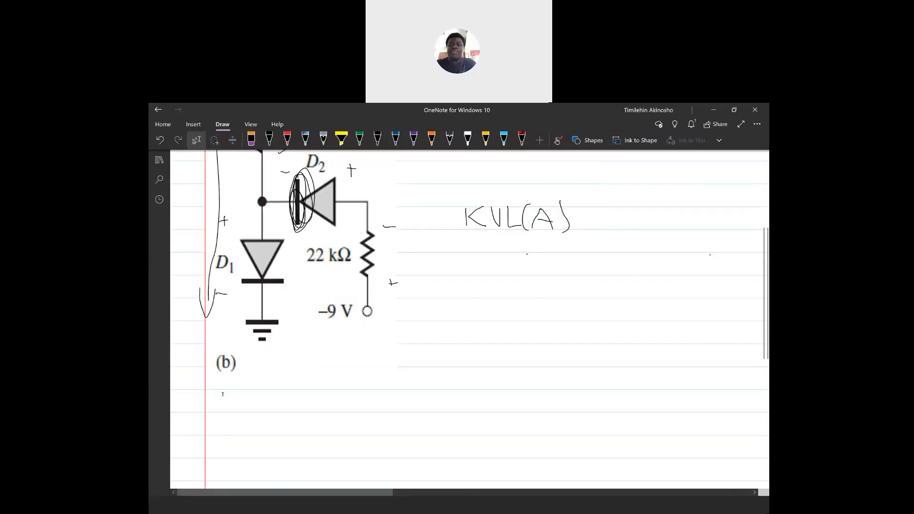
scroll(289, 402, "up", 3)
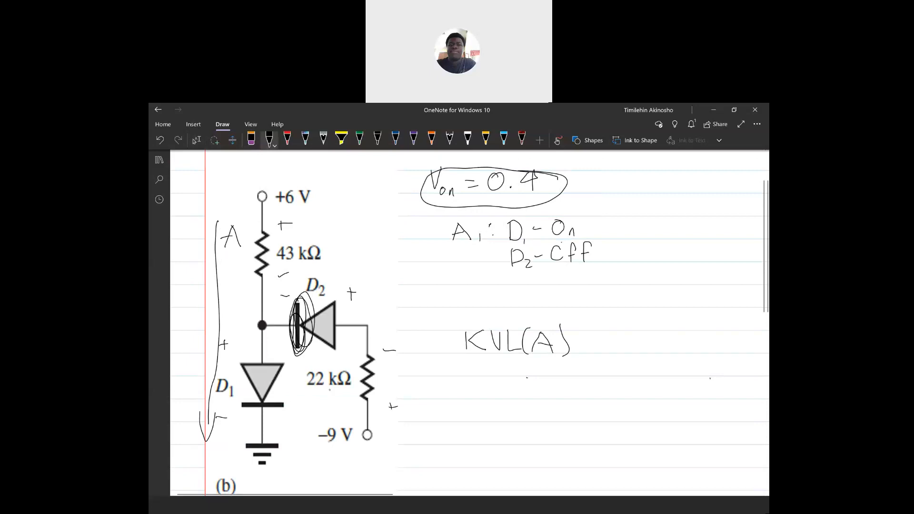
Write the loop equation "-6 + iD·43·10³ + 0.4 = 0" by hand beneath the "KVL(A)" heading.
left_click_drag(475, 387, 492, 386)
mouse_move(502, 380)
left_mouse_down()
mouse_move(494, 398)
mouse_move(526, 391)
mouse_move(544, 404)
left_mouse_up()
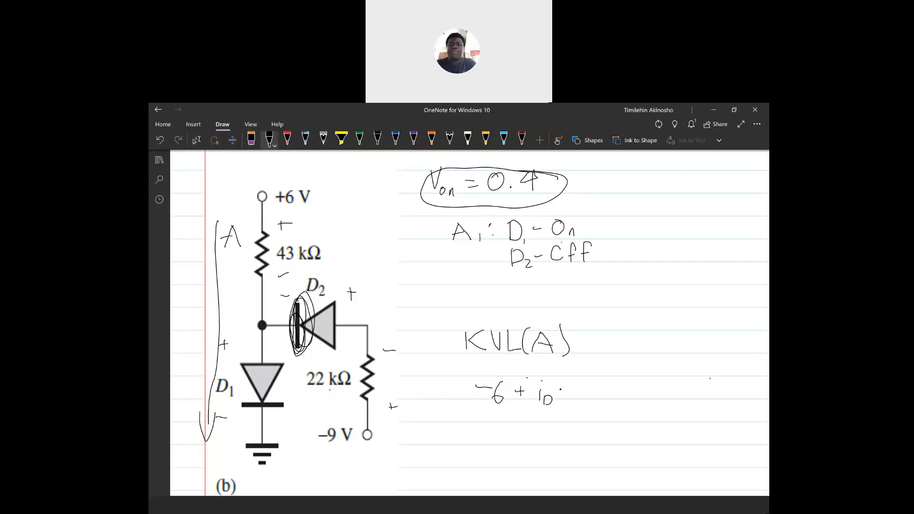
mouse_move(572, 380)
left_mouse_down()
mouse_move(578, 397)
mouse_move(607, 398)
left_mouse_up()
left_click(600, 388)
left_click_drag(616, 380, 620, 385)
left_click_drag(635, 391, 647, 390)
left_click_drag(641, 386, 641, 394)
left_click_drag(663, 388, 669, 398)
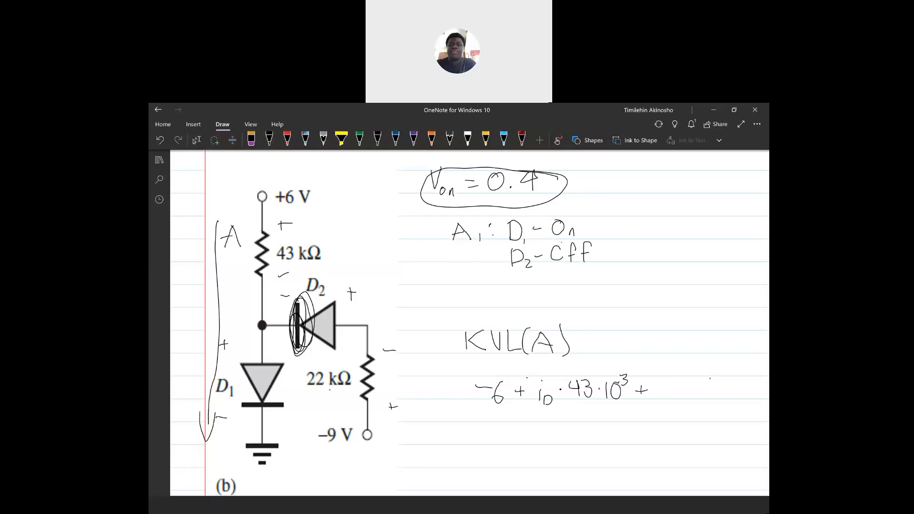
mouse_move(665, 376)
left_mouse_down()
mouse_move(662, 397)
mouse_move(663, 373)
mouse_move(678, 395)
left_mouse_up()
left_click_drag(685, 387, 691, 397)
left_click_drag(696, 389, 718, 384)
Handwrite "iD = 6/(43·10³) =" on the lines below the loop A equation.
scroll(469, 317, "down", 3)
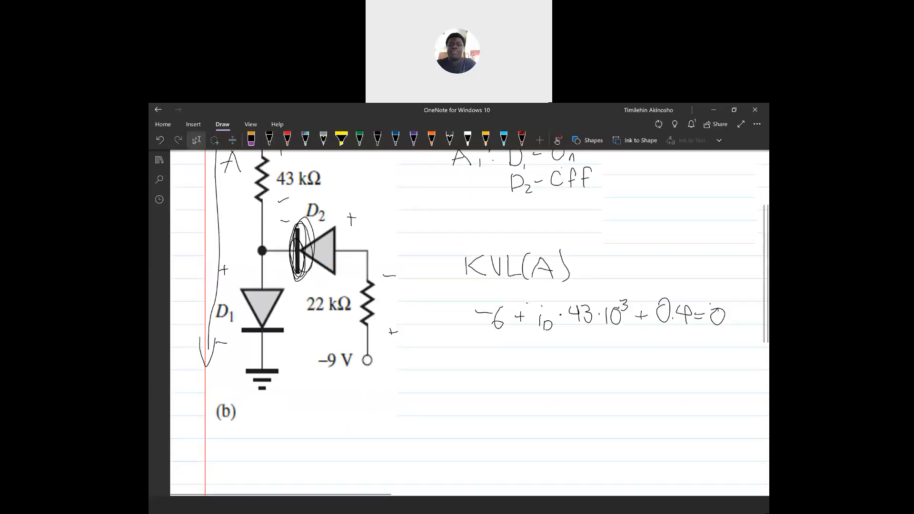
scroll(469, 322, "right", 3)
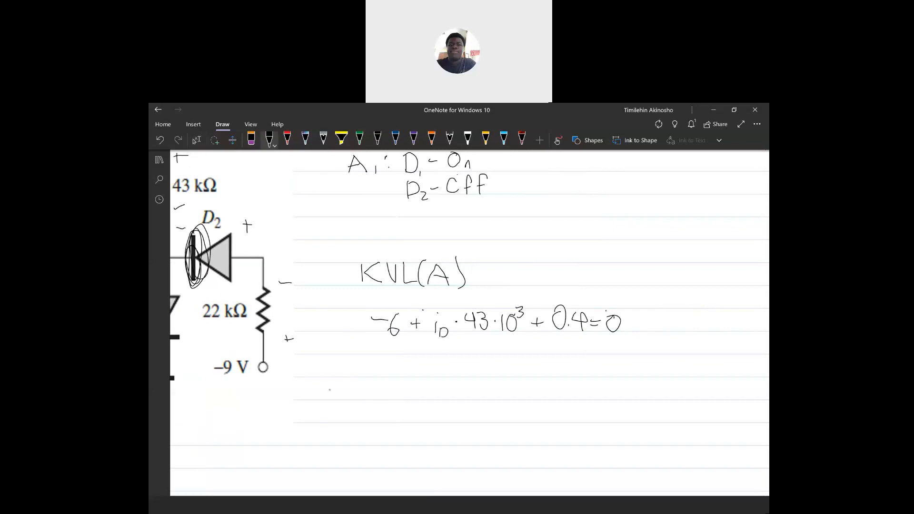
left_click(493, 360)
left_click_drag(493, 365, 494, 377)
mouse_move(500, 369)
left_mouse_down()
mouse_move(500, 380)
mouse_move(530, 366)
left_mouse_up()
left_click_drag(522, 372, 545, 361)
mouse_move(533, 371)
left_mouse_down()
mouse_move(568, 375)
mouse_move(550, 384)
left_mouse_up()
left_click_drag(547, 379, 553, 390)
left_click_drag(562, 384, 577, 390)
left_click_drag(581, 376, 588, 373)
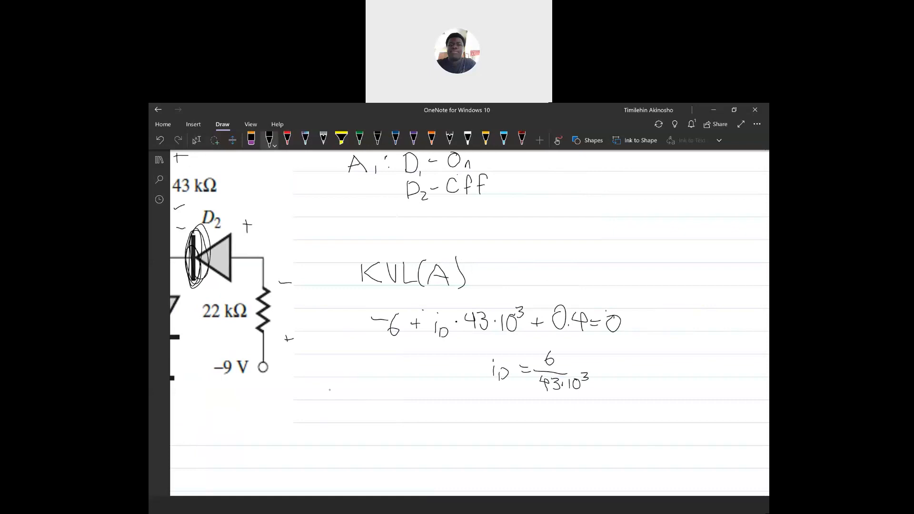
left_click_drag(598, 369, 610, 368)
left_click_drag(598, 375, 610, 375)
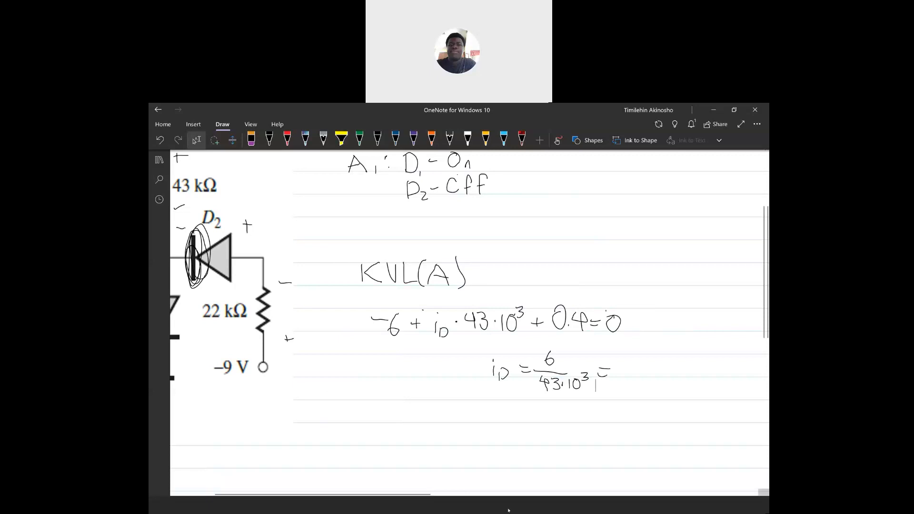
Check the solution in Adobe Acrobat Reader, then complete the iD numerator as "6 - 0.4" in OneNote and write the result "130.2 µA".
key("alt+Tab")
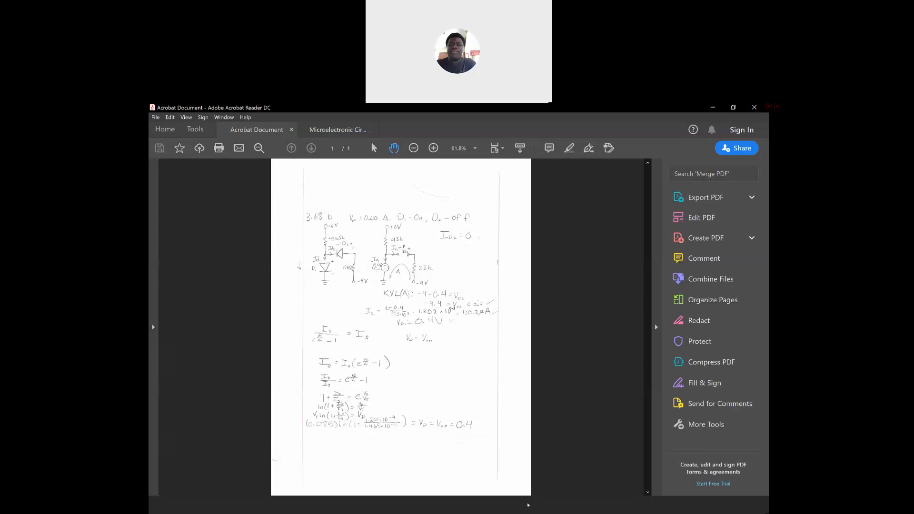
left_click(533, 472)
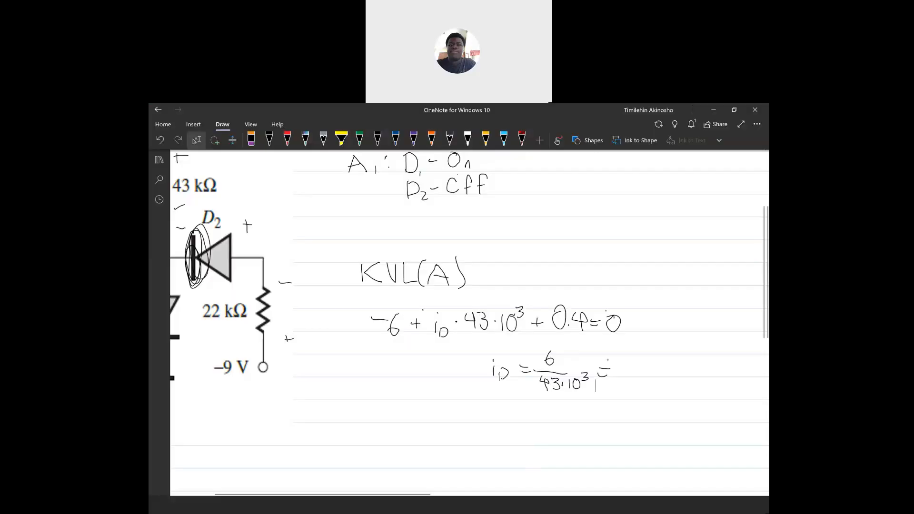
left_click(269, 139)
left_click_drag(557, 355, 568, 355)
mouse_move(575, 350)
left_mouse_down()
mouse_move(580, 360)
mouse_move(593, 353)
left_mouse_up()
mouse_move(590, 346)
left_mouse_down()
mouse_move(585, 364)
mouse_move(624, 380)
mouse_move(640, 365)
mouse_move(631, 379)
left_mouse_up()
mouse_move(650, 363)
left_mouse_down()
mouse_move(674, 379)
mouse_move(695, 370)
left_mouse_up()
mouse_move(694, 379)
left_mouse_down()
mouse_move(708, 358)
mouse_move(709, 377)
left_mouse_up()
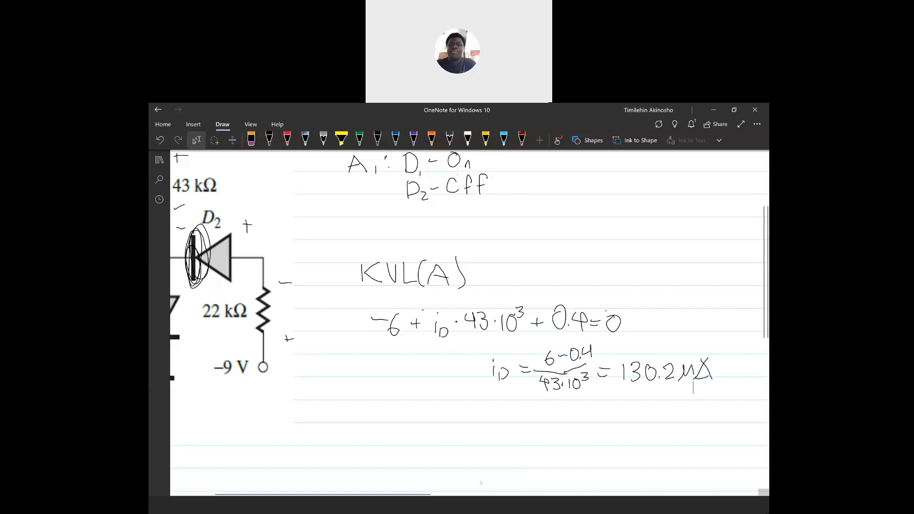
Revisit the Acrobat solution, then switch to Multisim and open the component browser for the blank Design1 schematic.
key("alt+Tab")
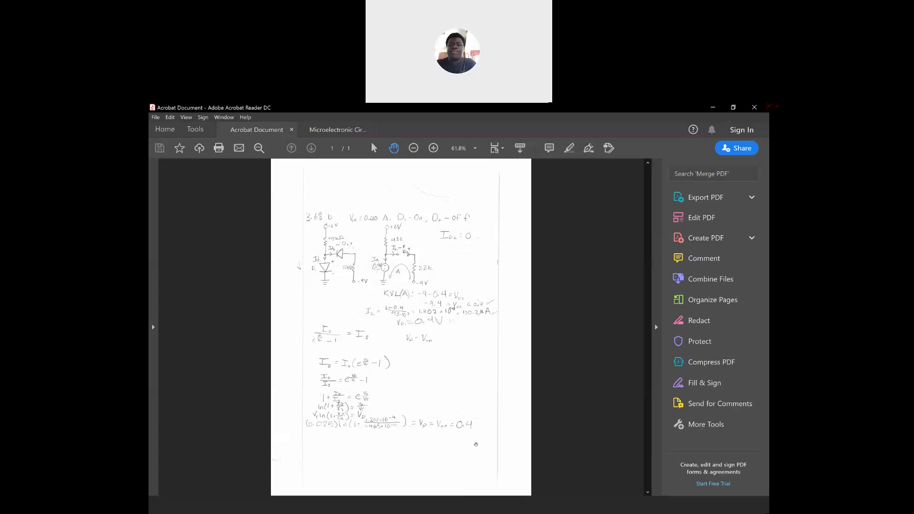
left_click(490, 510)
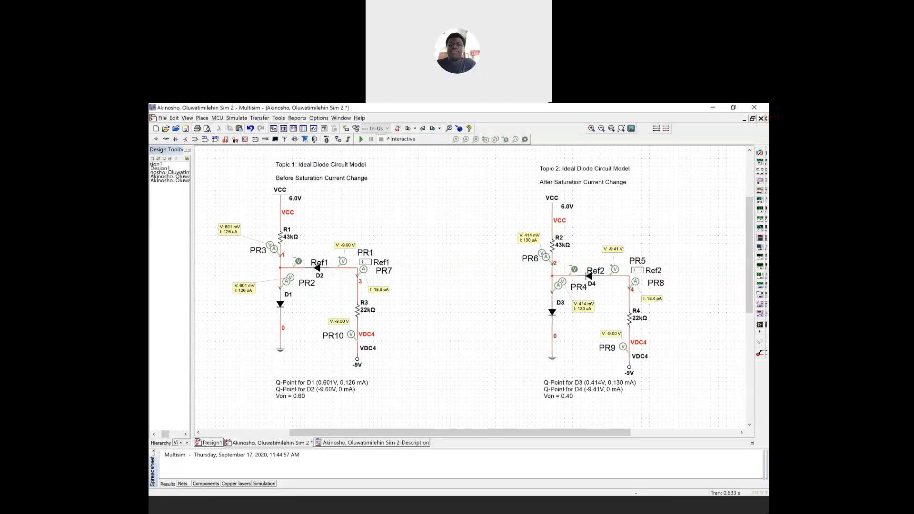
left_click(211, 443)
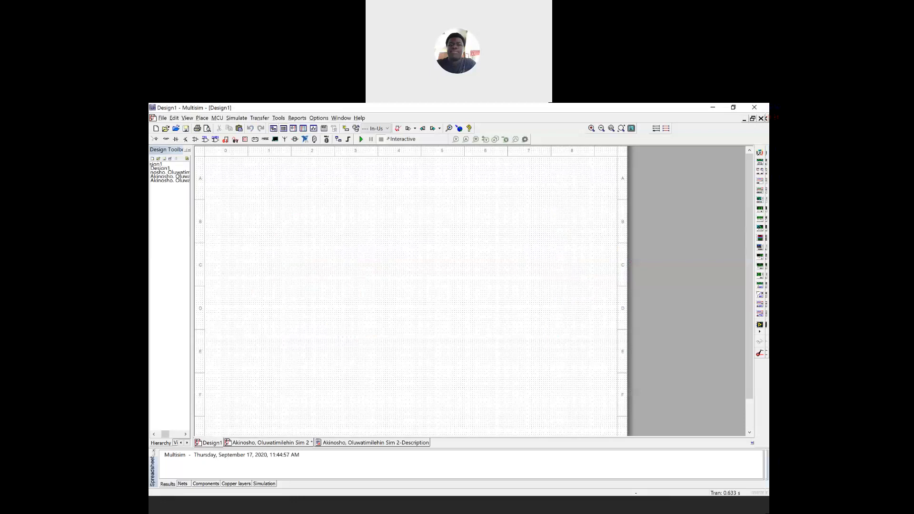
left_click(156, 139)
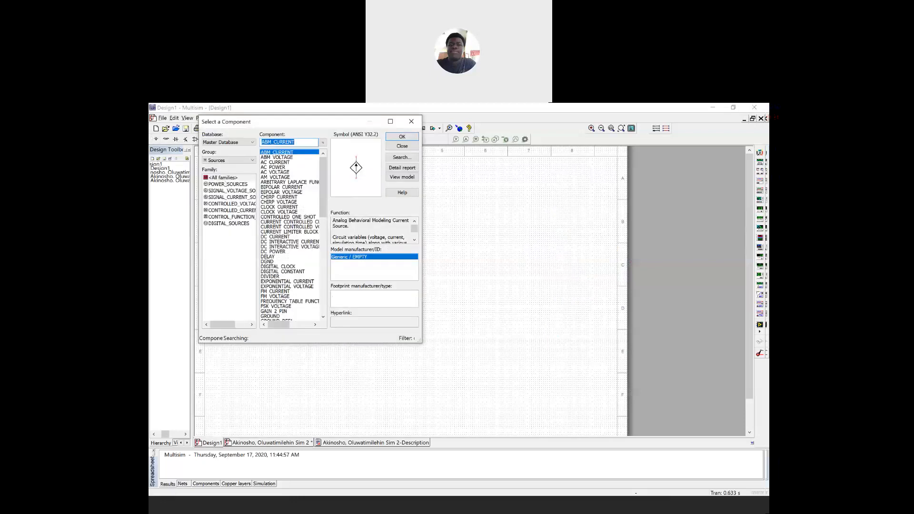
Examine the families and components in the Sources and Diodes groups, ending back at Sources.
left_click(247, 185)
left_click(234, 179)
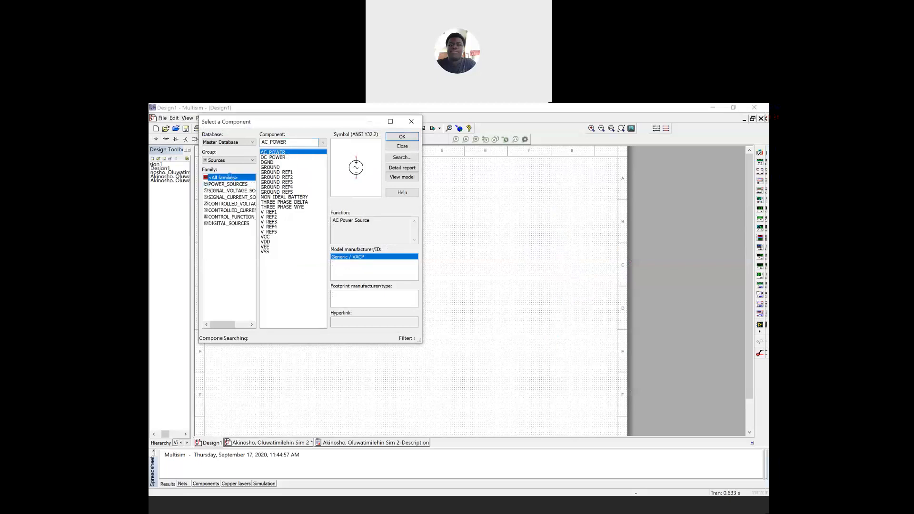
left_click(233, 185)
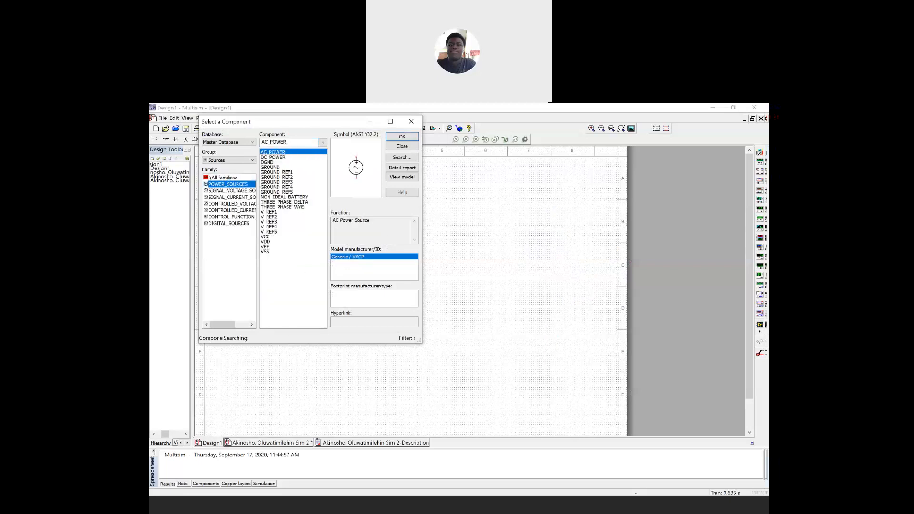
left_click(224, 178)
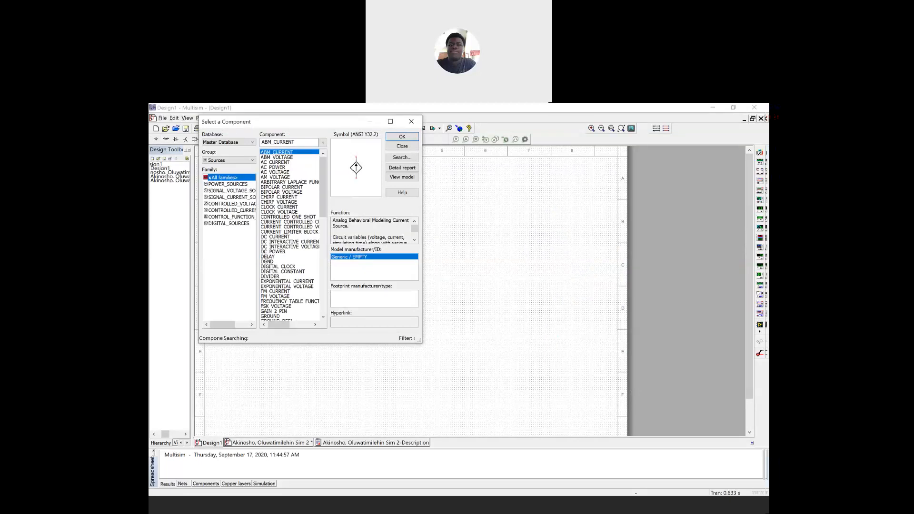
left_click(226, 160)
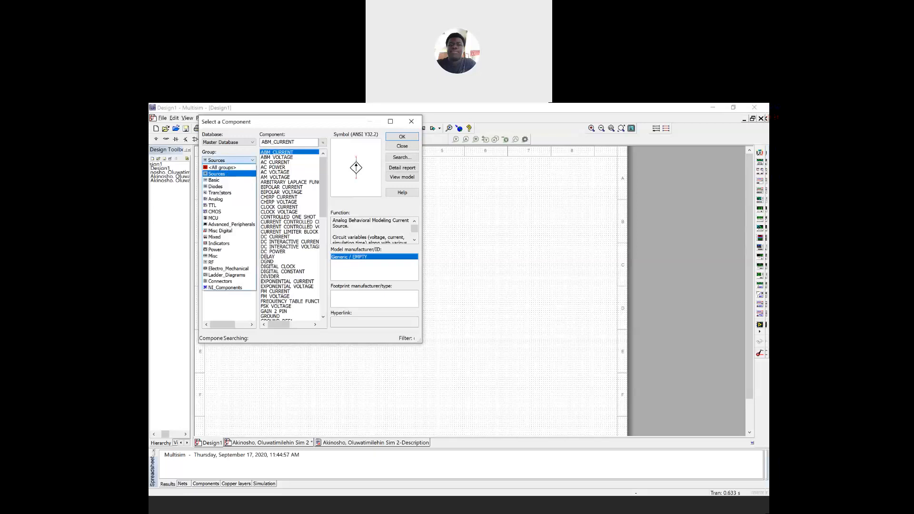
left_click(215, 186)
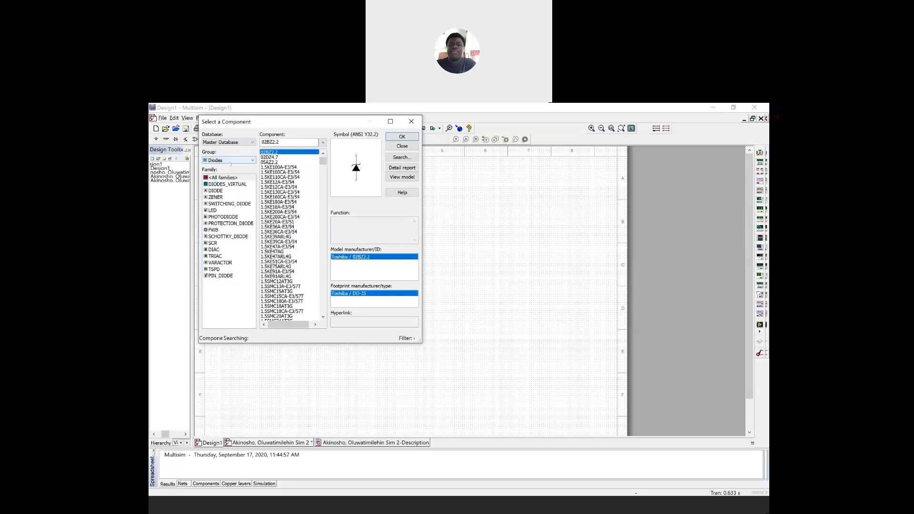
left_click(232, 161)
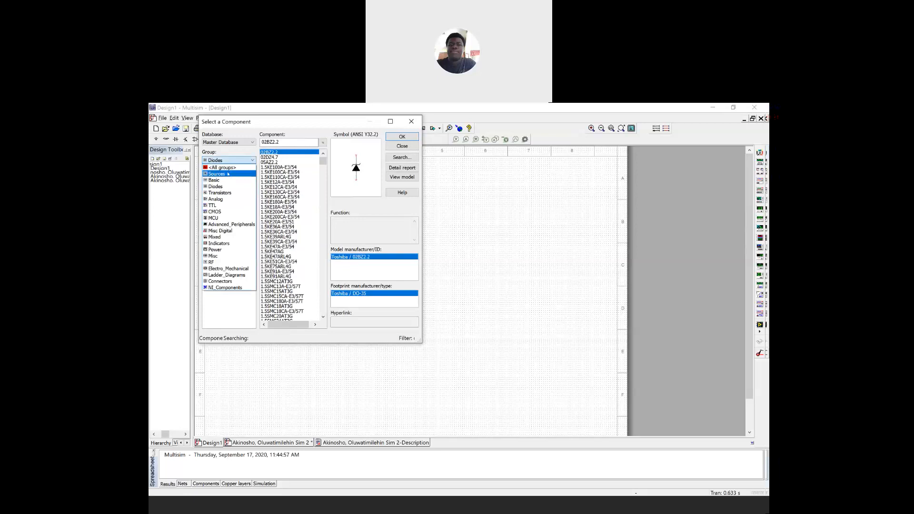
left_click(227, 173)
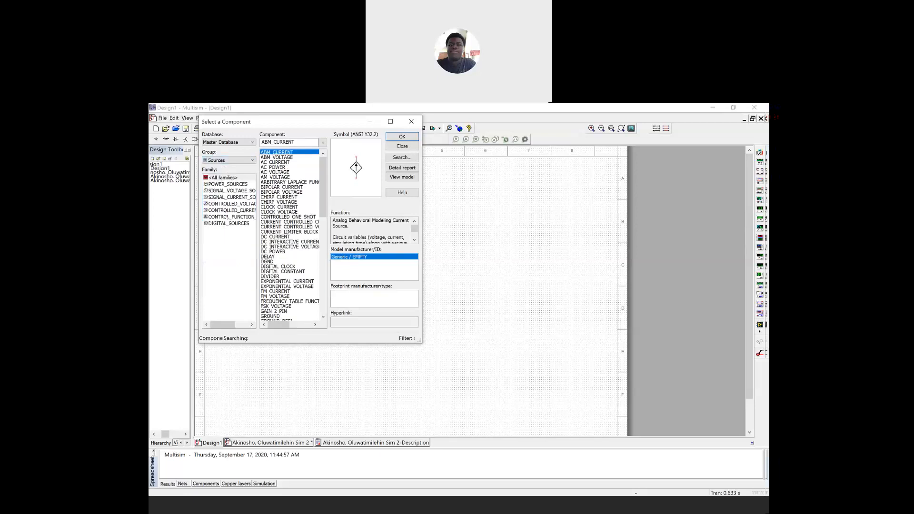
Place a GROUND symbol from the POWER_SOURCES family in the lower part of the blank schematic.
left_click(228, 184)
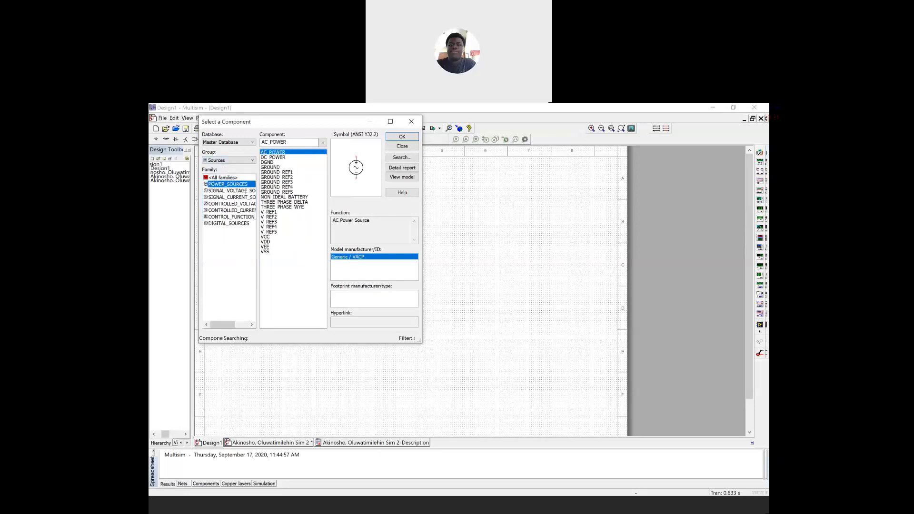
left_click(270, 168)
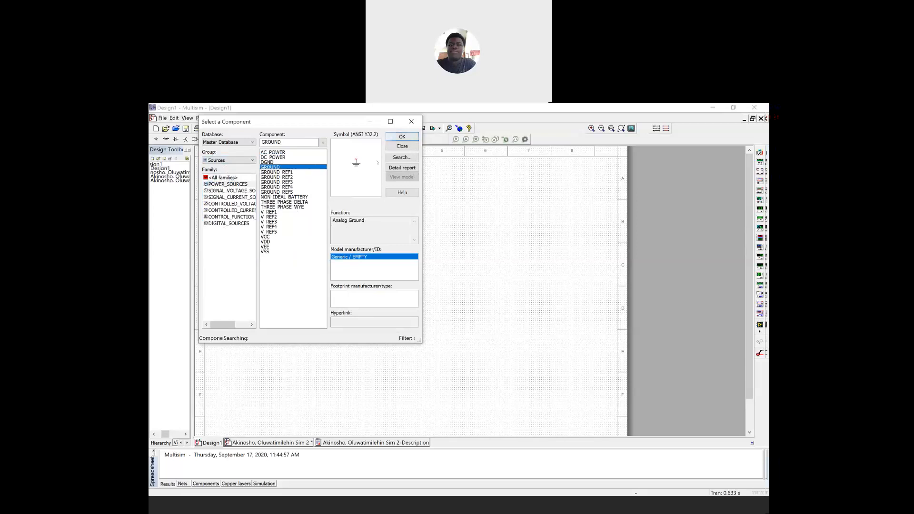
left_click(402, 136)
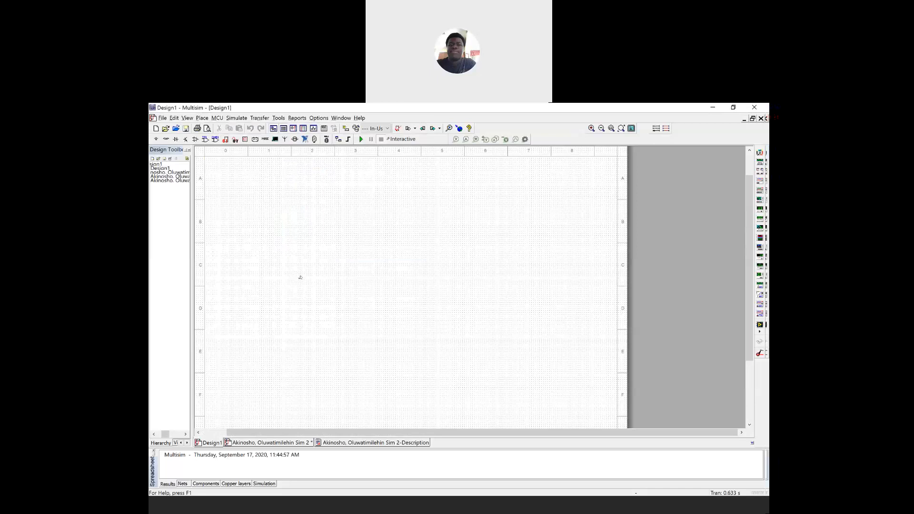
scroll(300, 286, "up", 1)
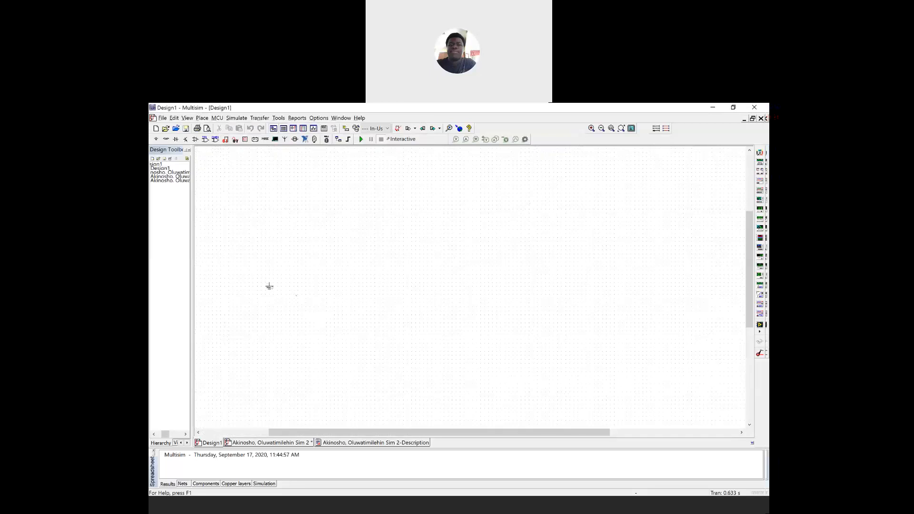
left_click(273, 298)
scroll(306, 314, "up", 1)
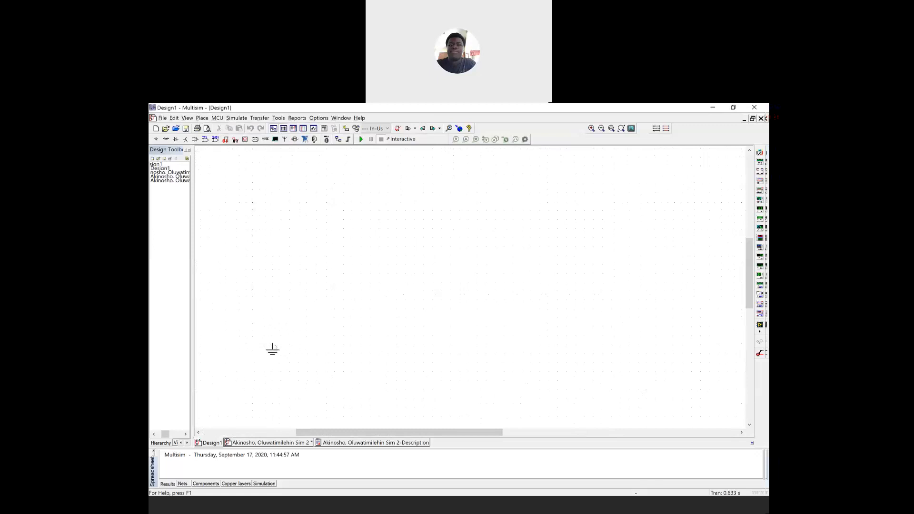
scroll(278, 343, "down", 1)
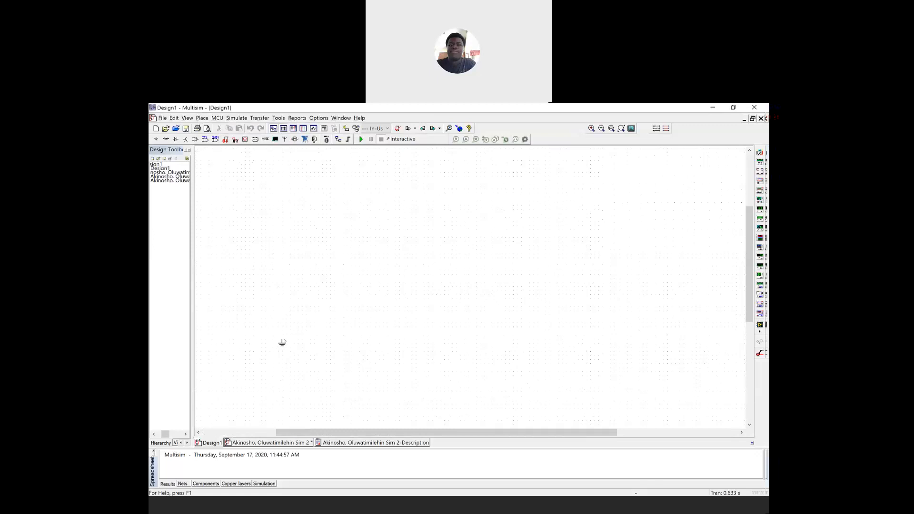
left_click(290, 376)
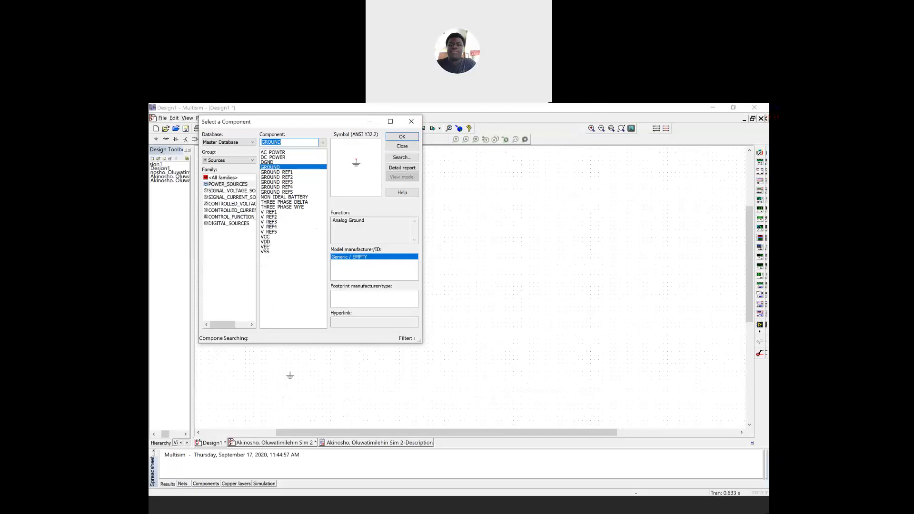
Place a VDD supply on the schematic well above the ground symbol and finish placing sources.
left_click(268, 242)
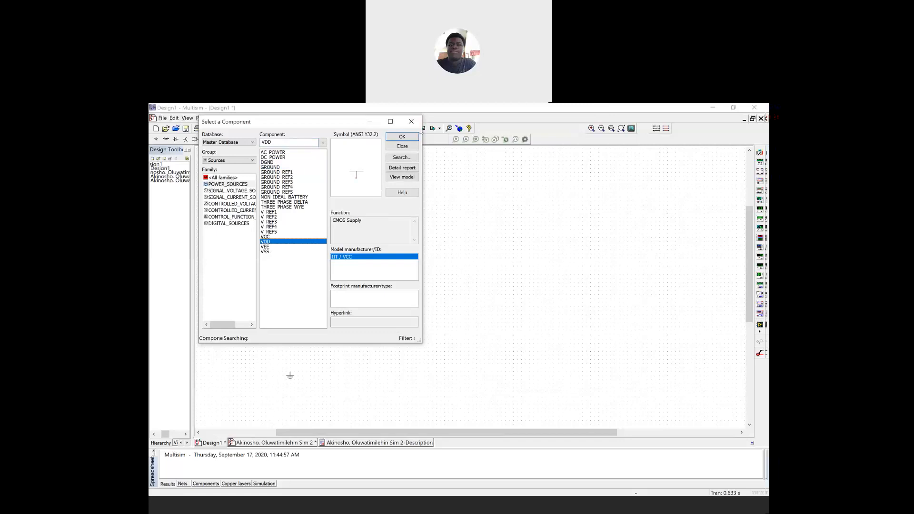
left_click(402, 137)
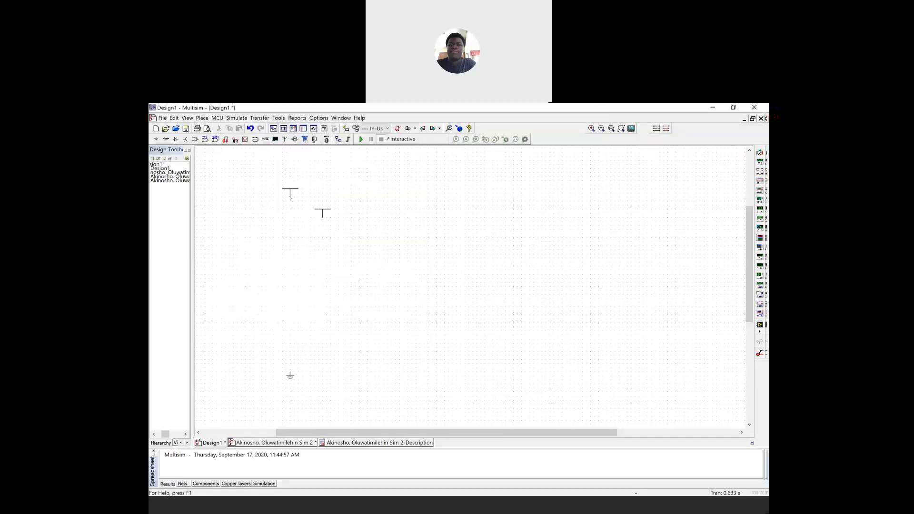
left_click(291, 188)
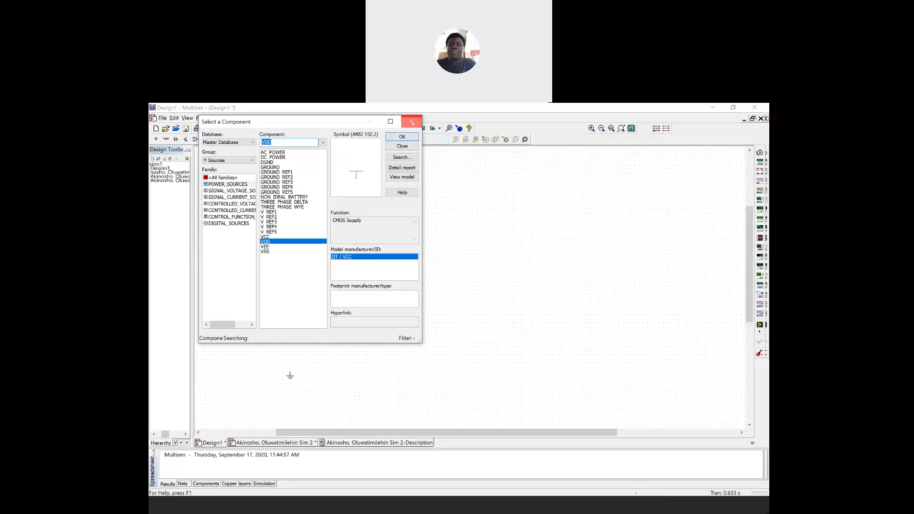
left_click(411, 122)
Set the voltage of the VDD supply to 6.0 V.
right_click(294, 179)
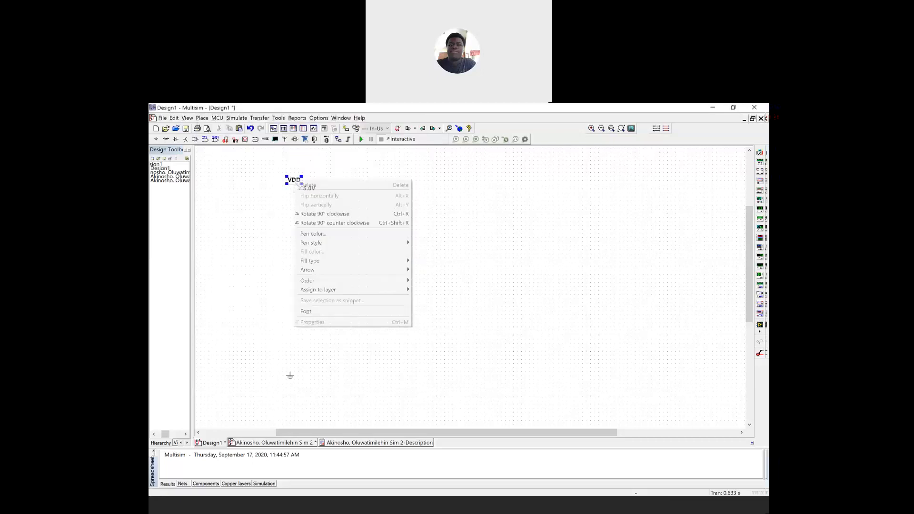
left_click(297, 186)
right_click(294, 187)
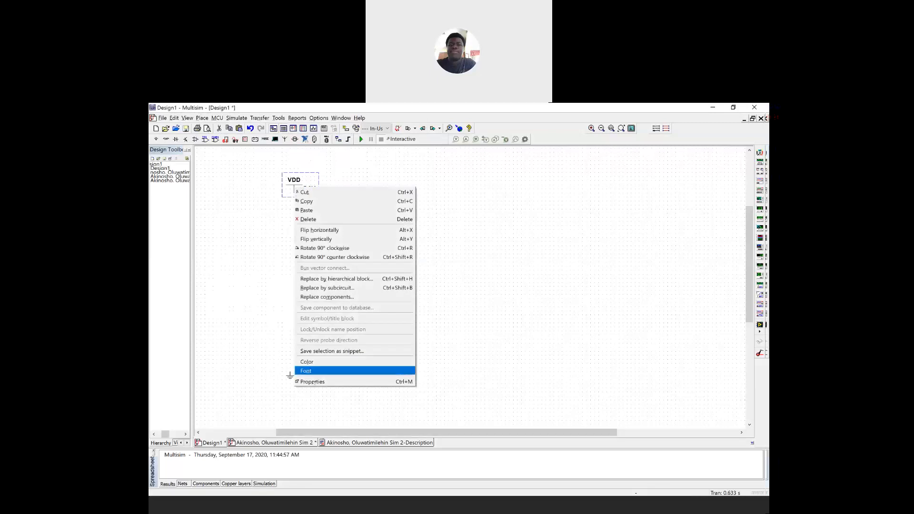
left_click(316, 380)
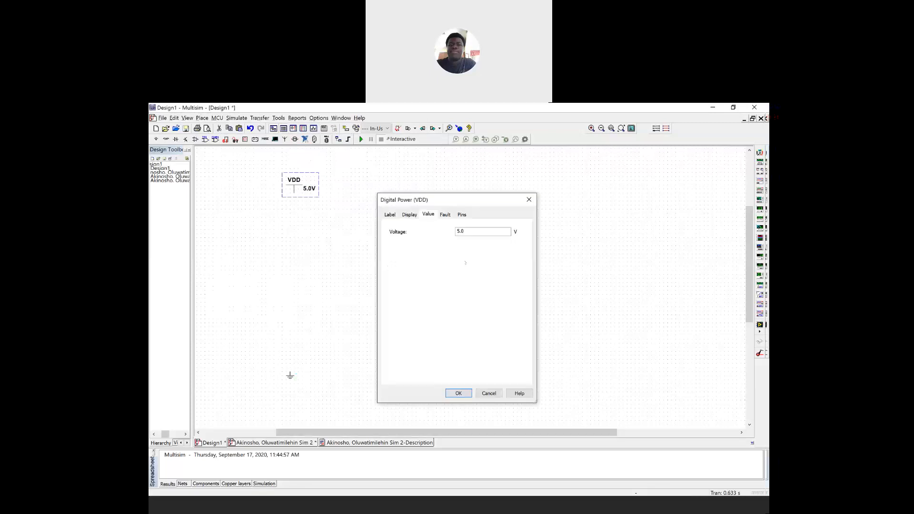
left_click_drag(472, 232, 399, 240)
type("6.0")
left_click(469, 393)
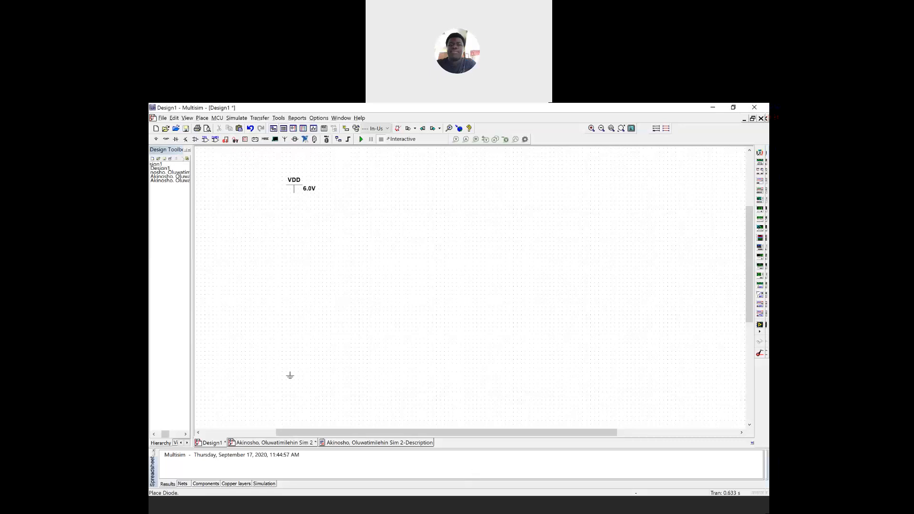
Place a 22k resistor from the Basic group's RESISTOR family, rotated vertical, between and to the right of the VDD supply and ground.
left_click(166, 139)
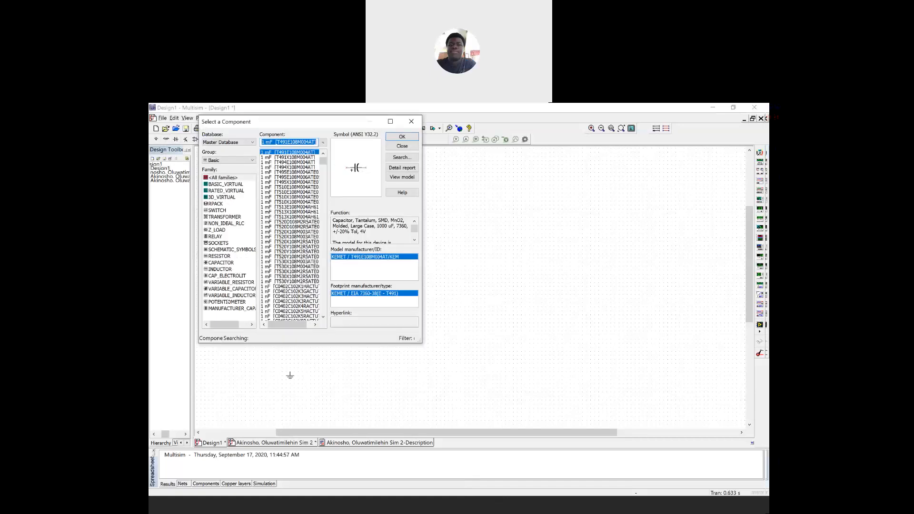
type("1k")
left_click(267, 138)
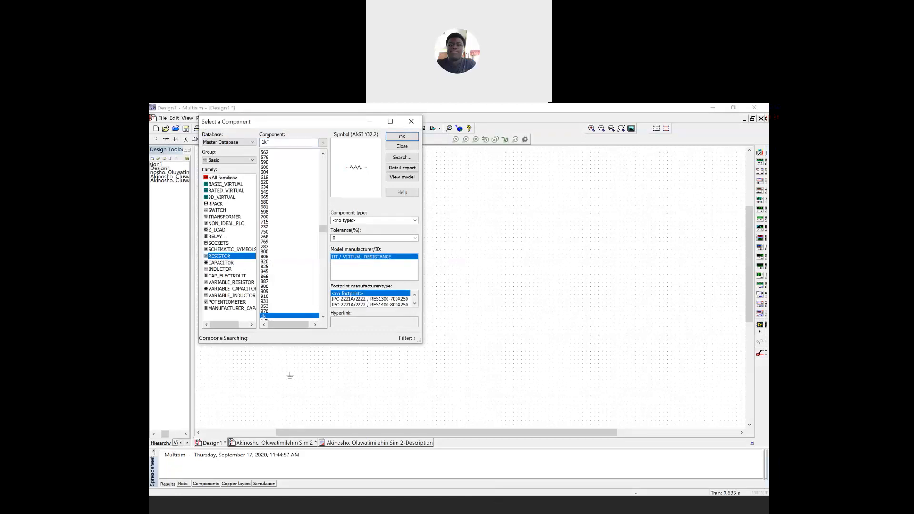
left_click_drag(270, 141, 257, 139)
type("22k")
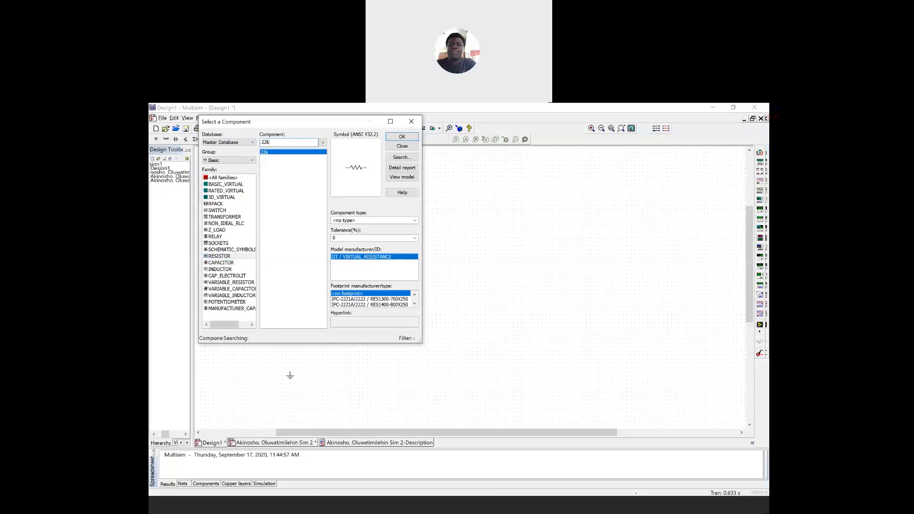
key("Return")
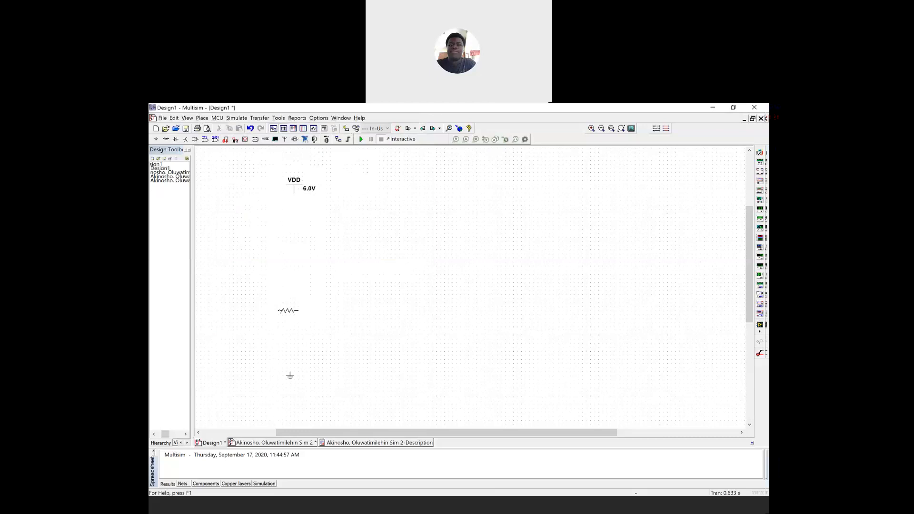
key("ctrl+r")
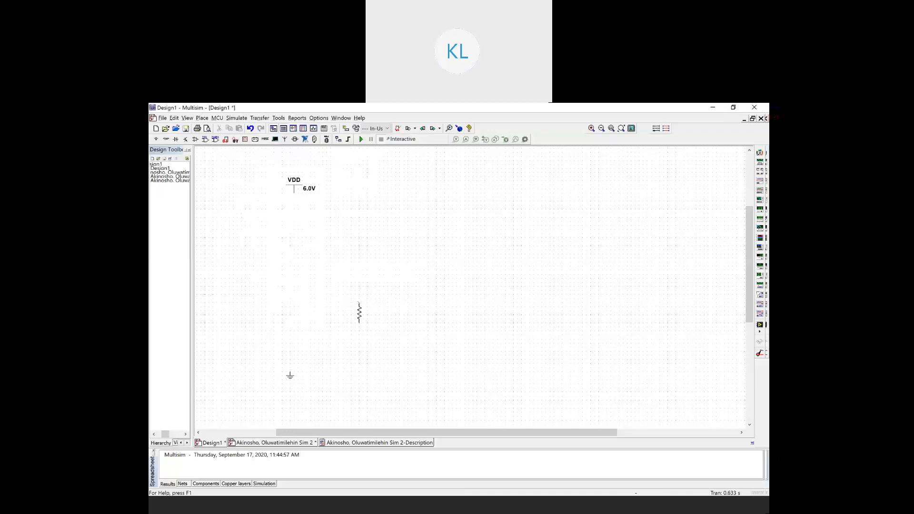
key("Escape")
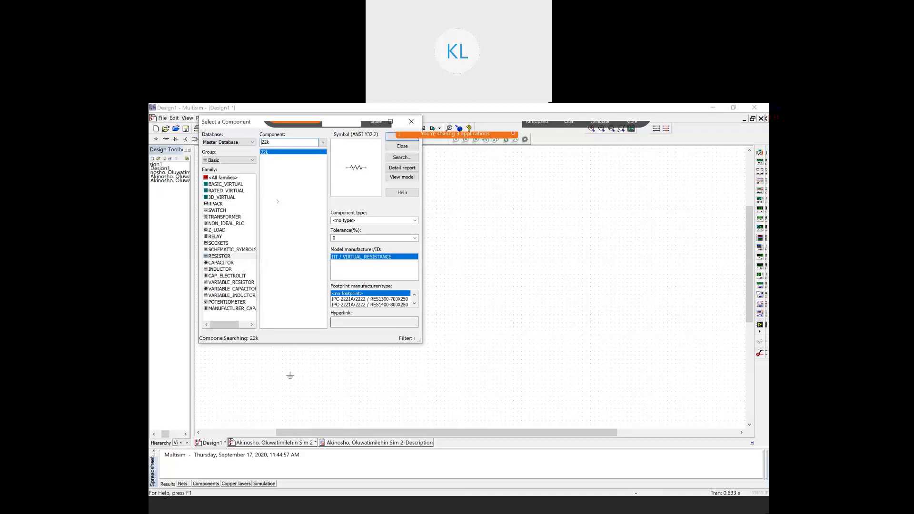
Place a 43k resistor, rotated vertical, directly below the VDD supply.
double_click(277, 142)
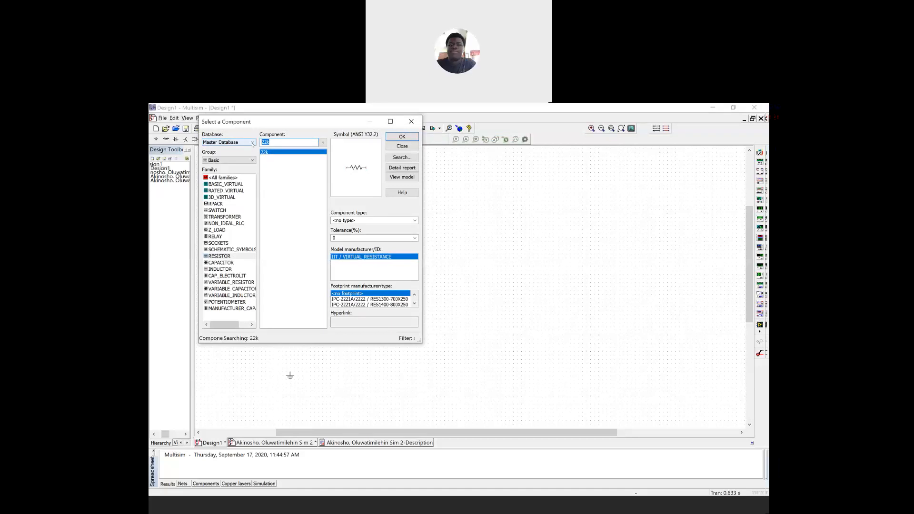
key("BackSpace")
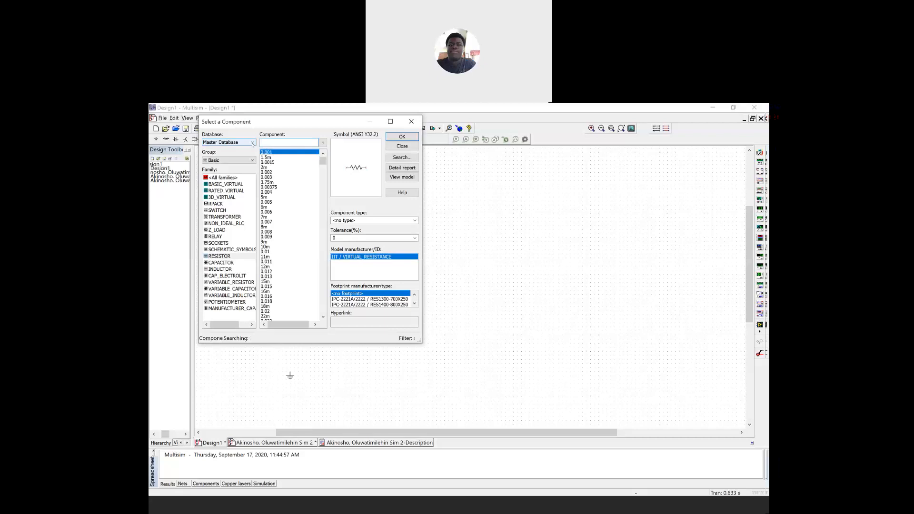
type("18k")
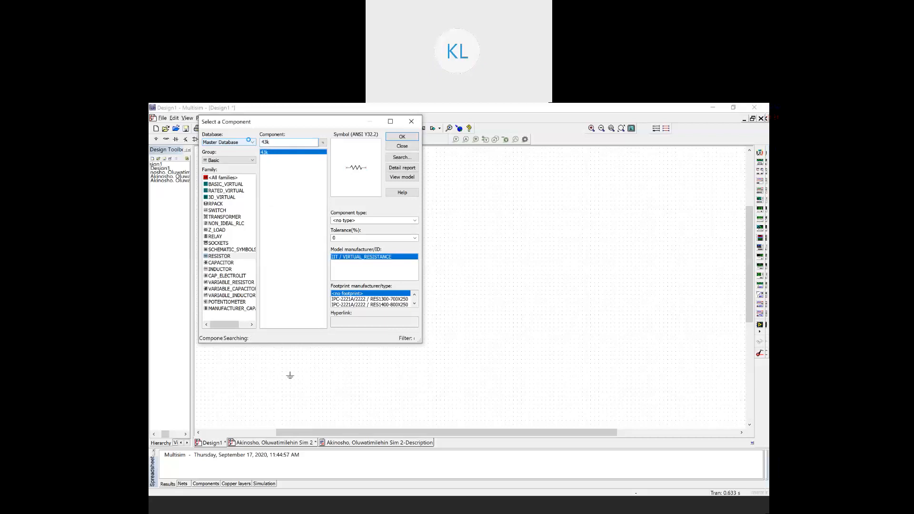
key("Return")
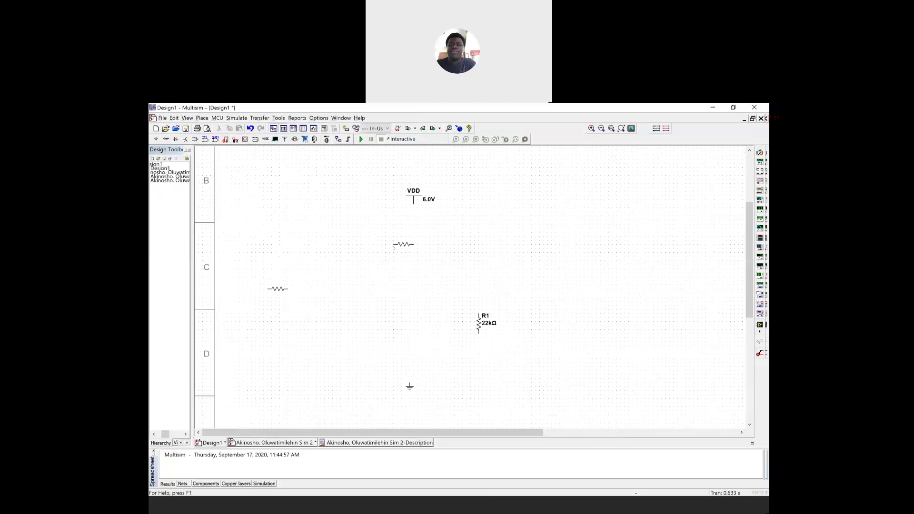
key("ctrl+r")
left_click(413, 245)
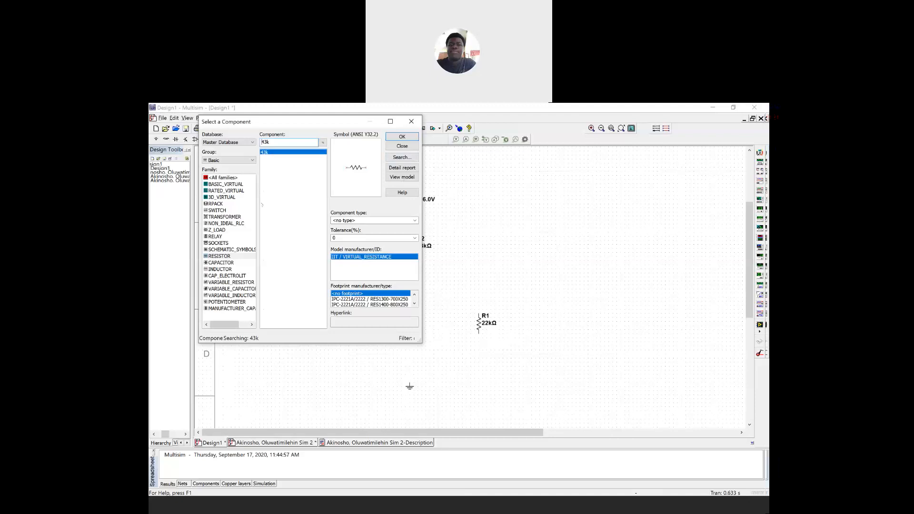
Place a DIODE from the DIODES_VIRTUAL family in the Diodes group, rotated to point down, just above the ground symbol.
left_click(241, 160)
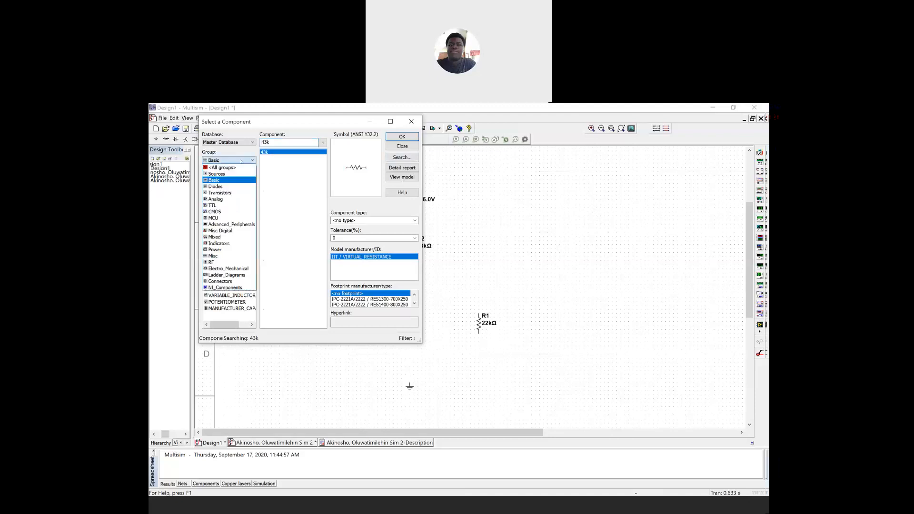
left_click(217, 186)
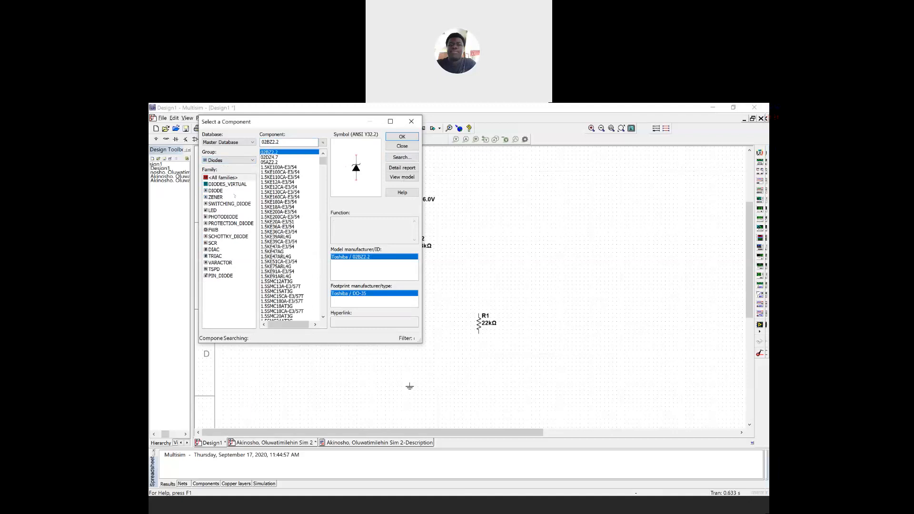
left_click(228, 184)
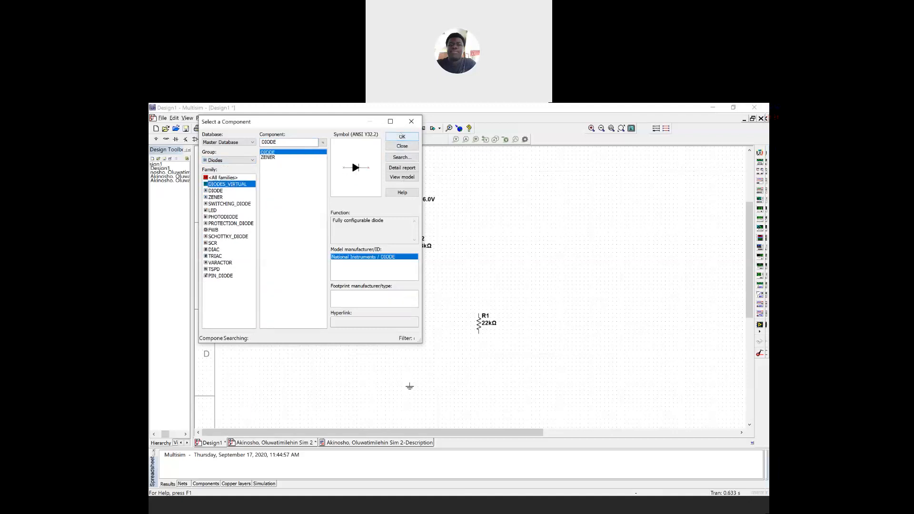
left_click(404, 139)
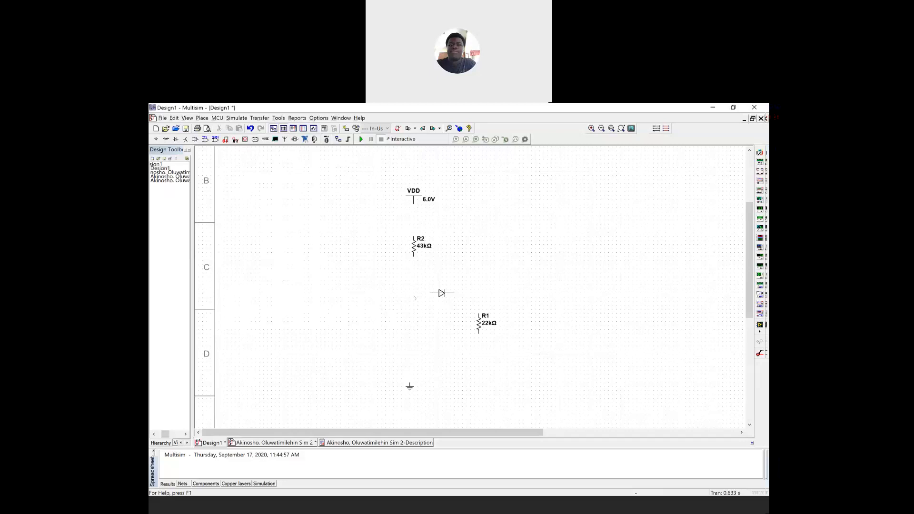
key("ctrl+r")
key("Escape")
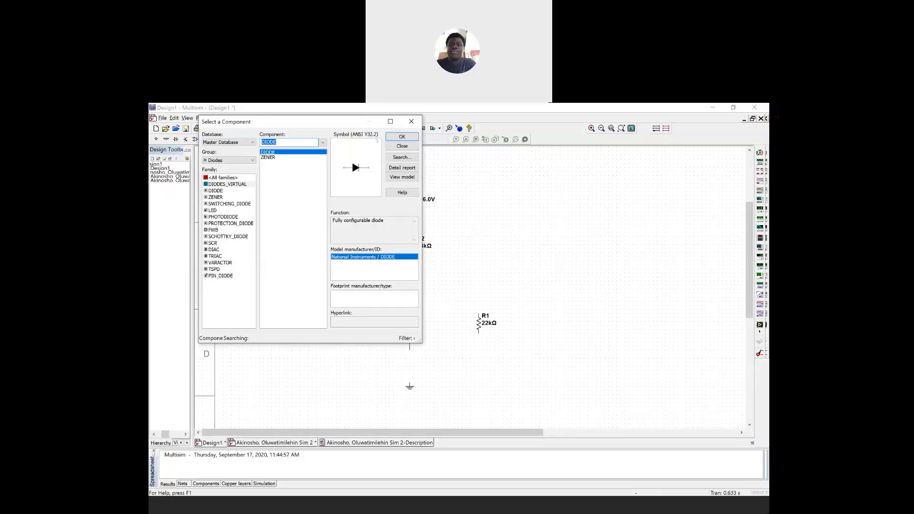
Place a second virtual DIODE, rotated 180° to point left, between the 43 kΩ and 22 kΩ resistors.
left_click(402, 136)
key("ctrl+r")
key("ctrl+r")
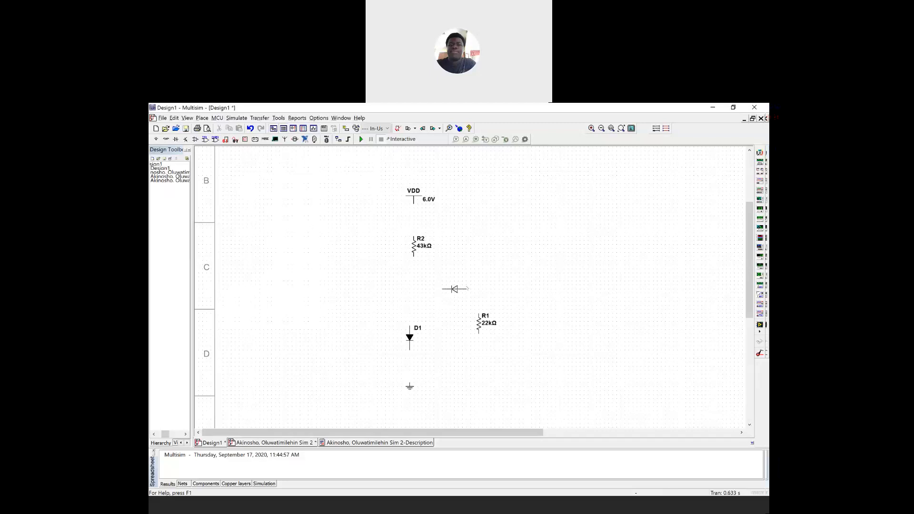
left_click(463, 284)
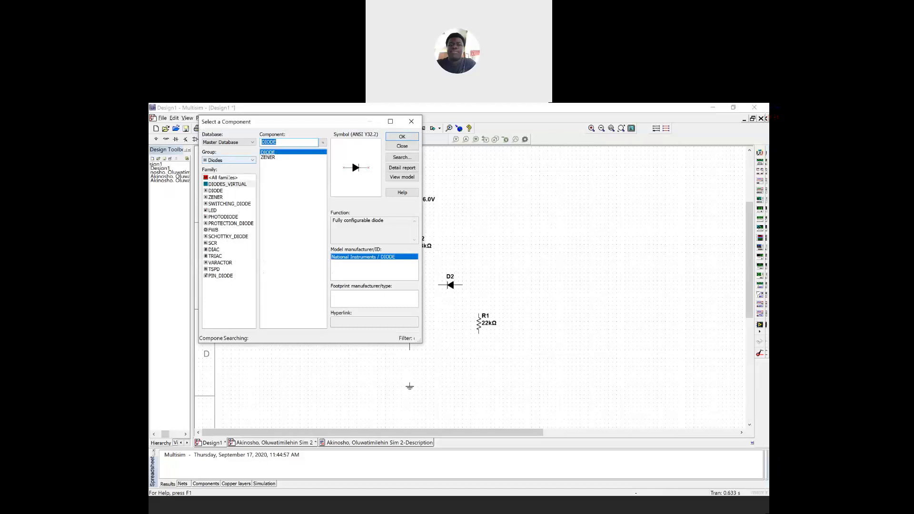
Place a VCC supply from the Sources group, rotated 180°, below the 22 kΩ resistor and finish placing components.
left_click(228, 177)
left_click(226, 161)
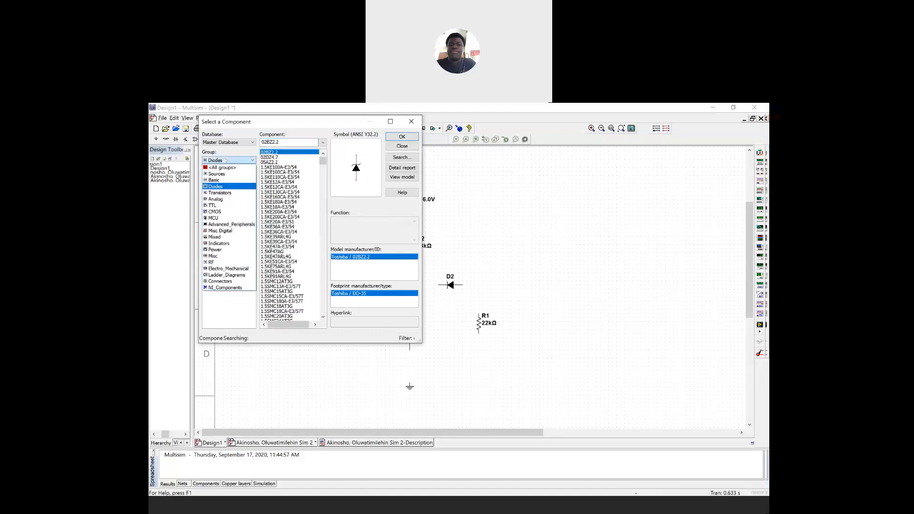
left_click(231, 174)
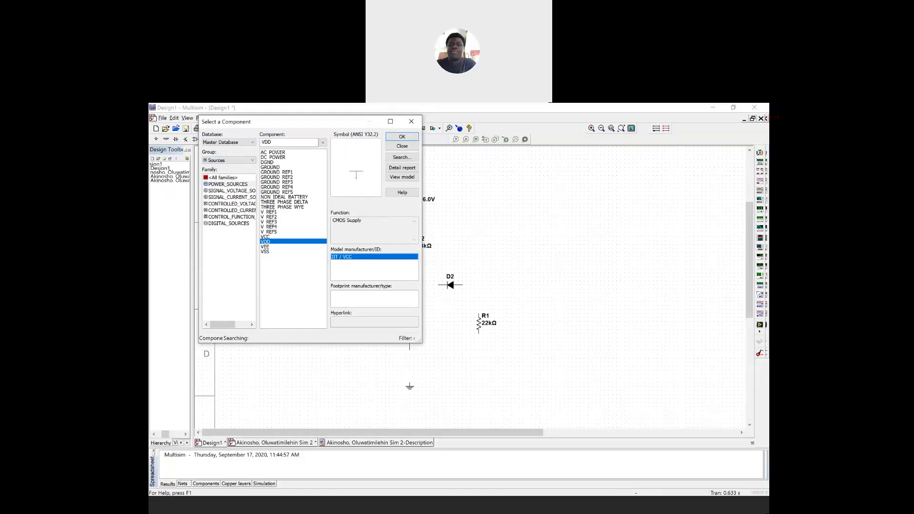
left_click(267, 236)
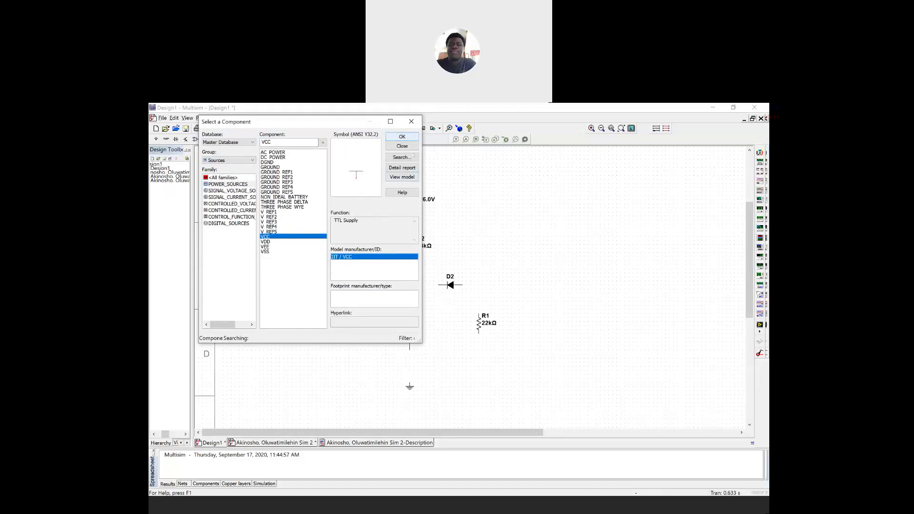
left_click(402, 136)
left_click(449, 328)
key("ctrl+r")
key("ctrl+r")
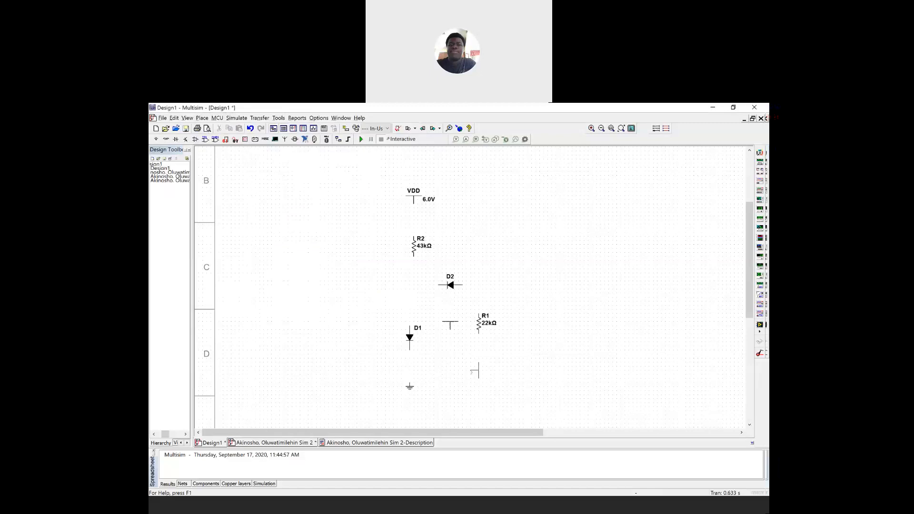
left_click(488, 388)
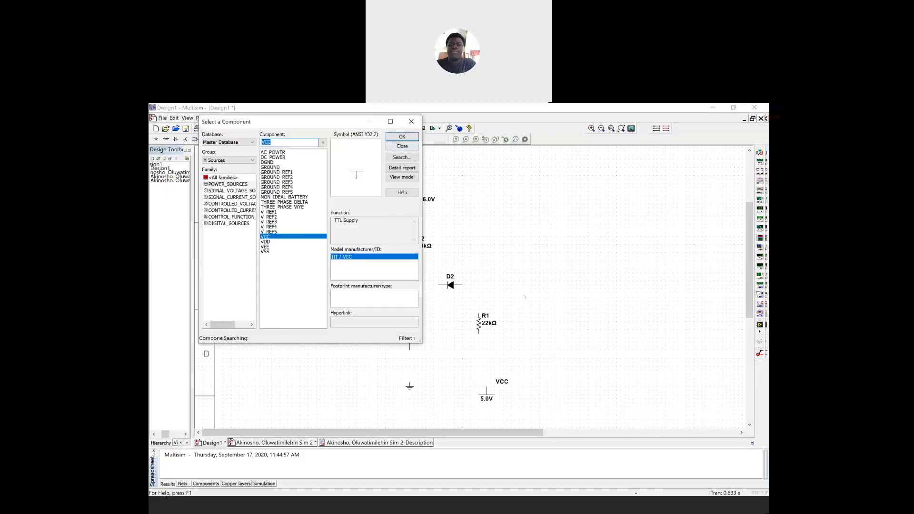
key("Escape")
Set the voltage of the VCC supply to -9 V.
right_click(484, 400)
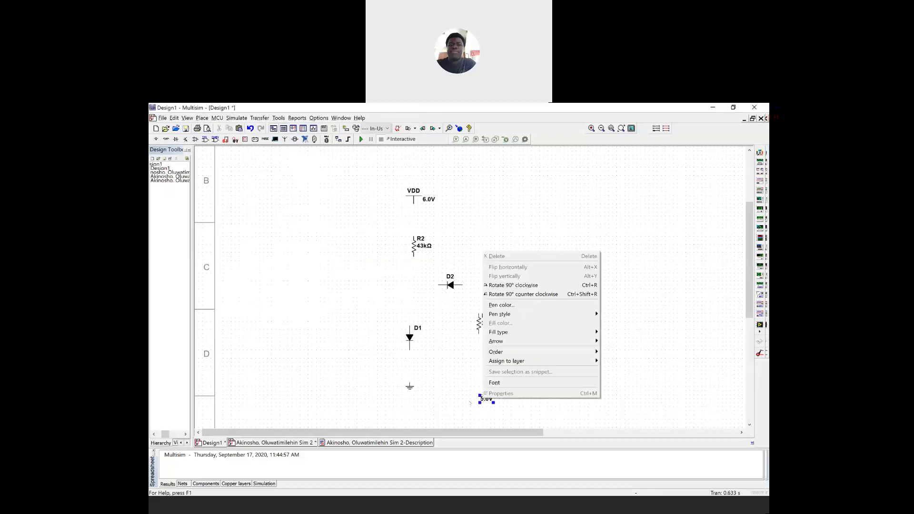
key("Escape")
right_click(486, 396)
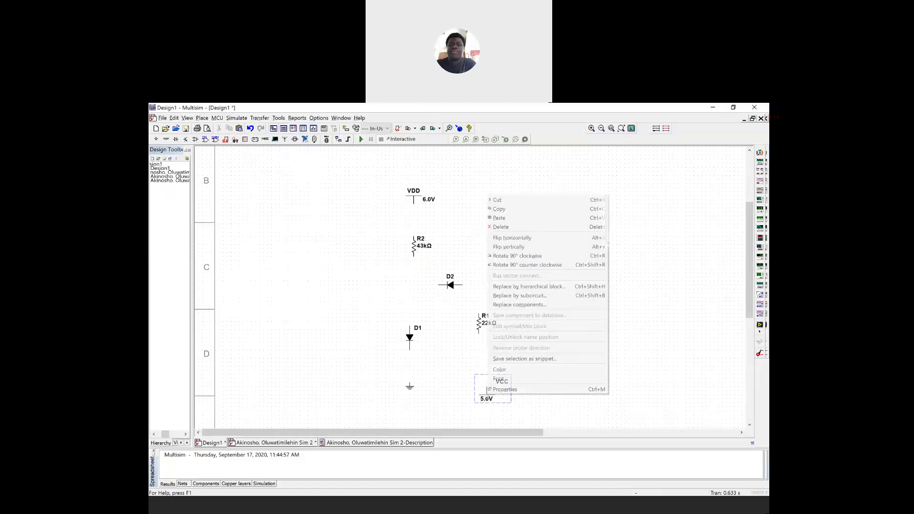
left_click(502, 389)
left_click(463, 231)
key("shift+Home")
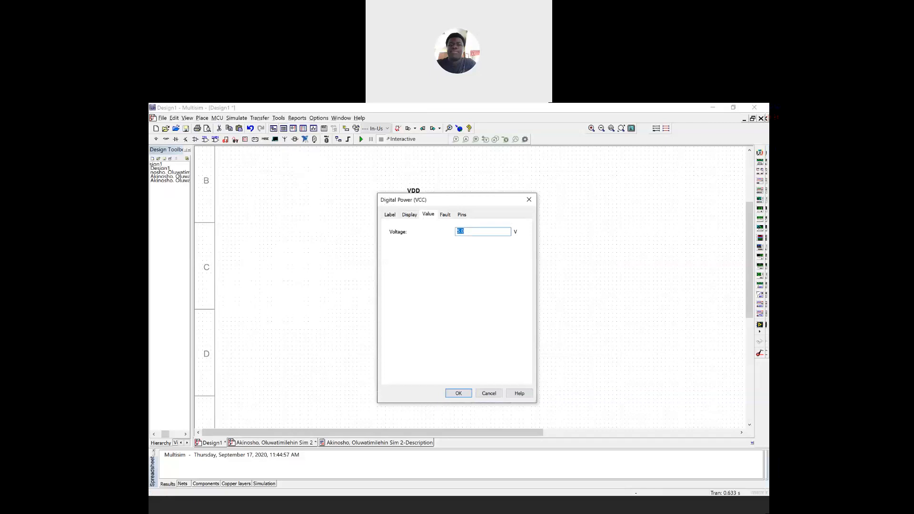
type("-9")
left_click(452, 395)
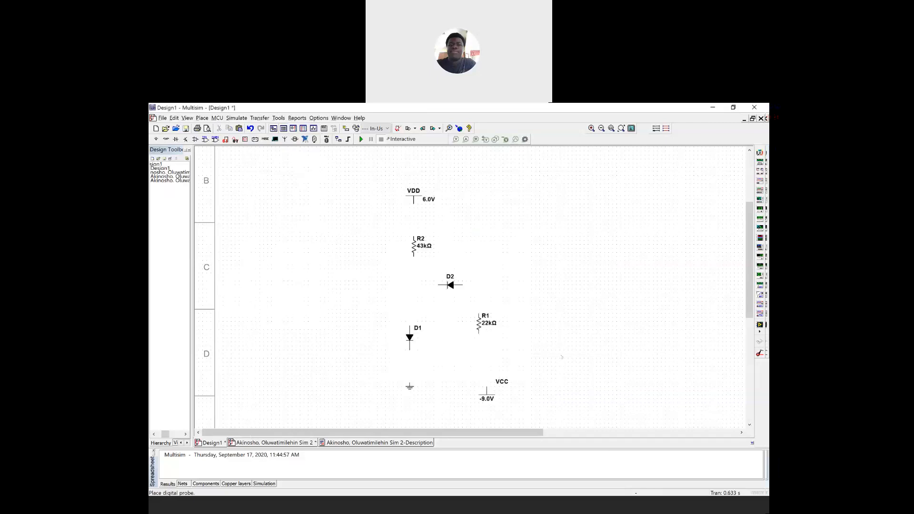
Wire the VDD supply through resistor R2 and diode D1 down to ground.
left_click(412, 201)
left_click(413, 235)
left_click(412, 254)
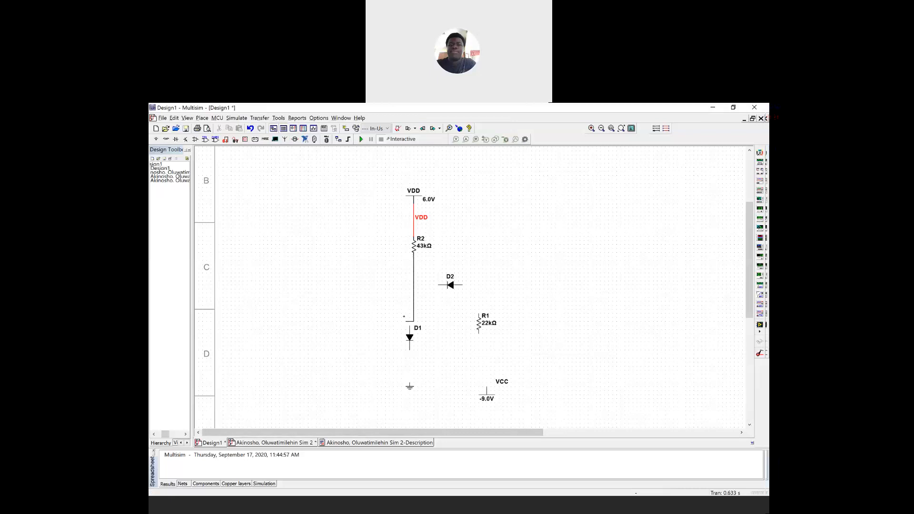
left_click(408, 326)
left_click(409, 383)
left_click(410, 351)
Wire diode D2 from the R2–D1 node to the upper end of R1, and connect R1's lower end to the VCC supply.
left_click(412, 284)
left_click(478, 314)
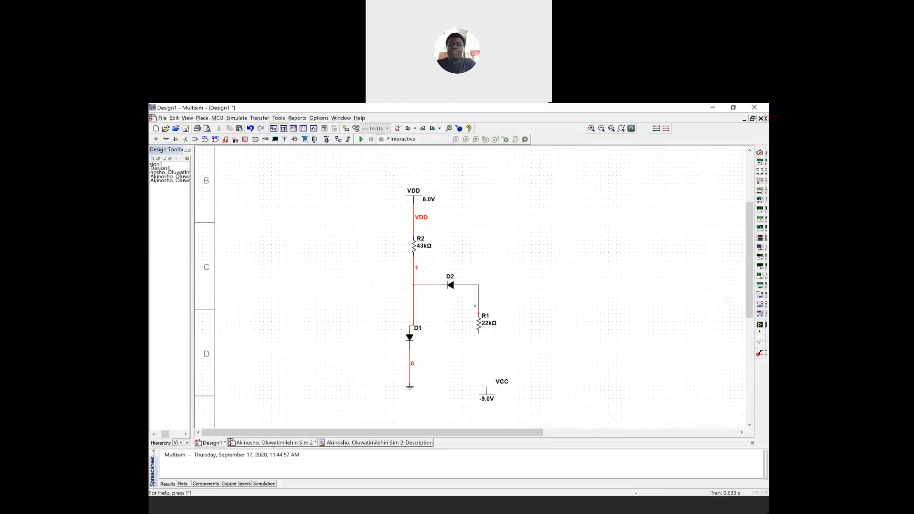
left_click(479, 333)
left_click(486, 381)
Examine the sheet properties from visibility to layer settings, check the Show all option for net names, and discard any changes.
left_click(278, 118)
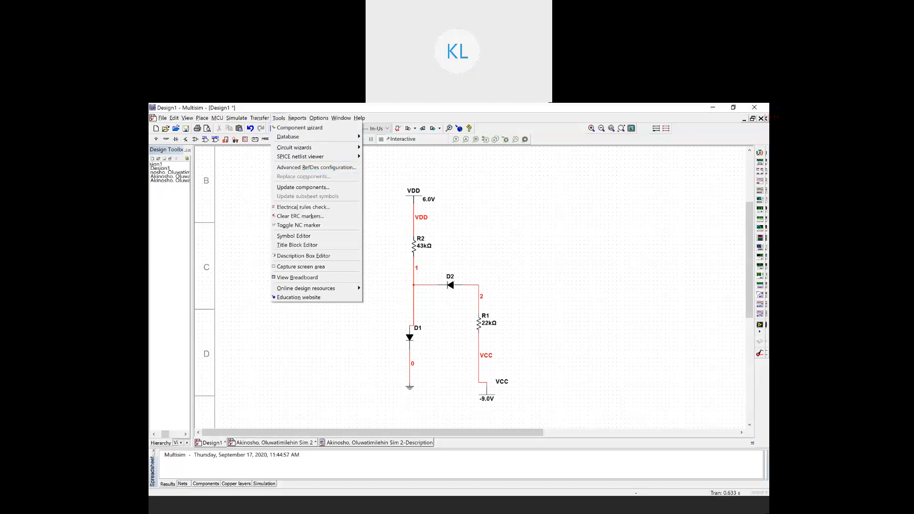
mouse_move(320, 119)
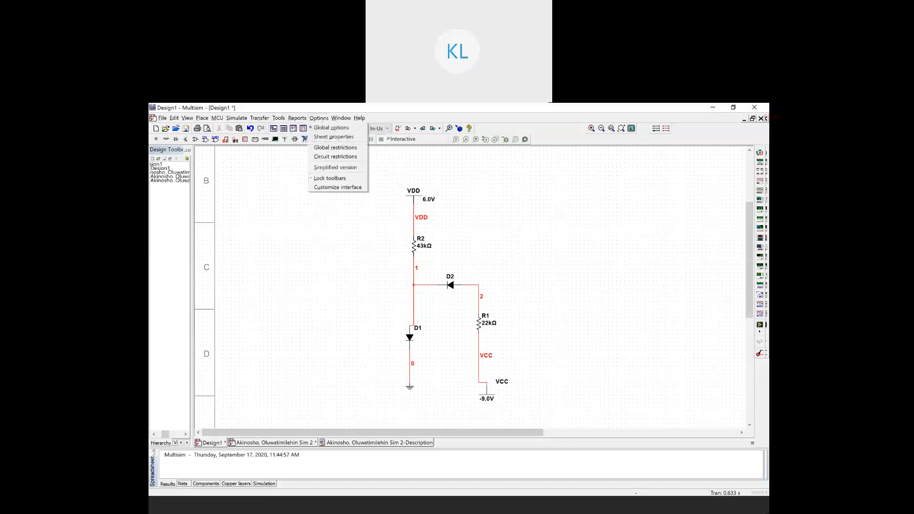
left_click(318, 129)
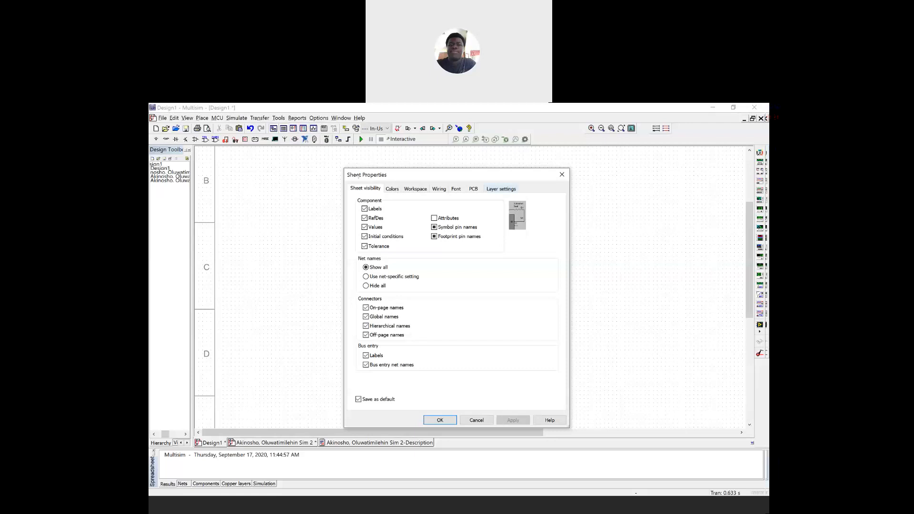
left_click(395, 189)
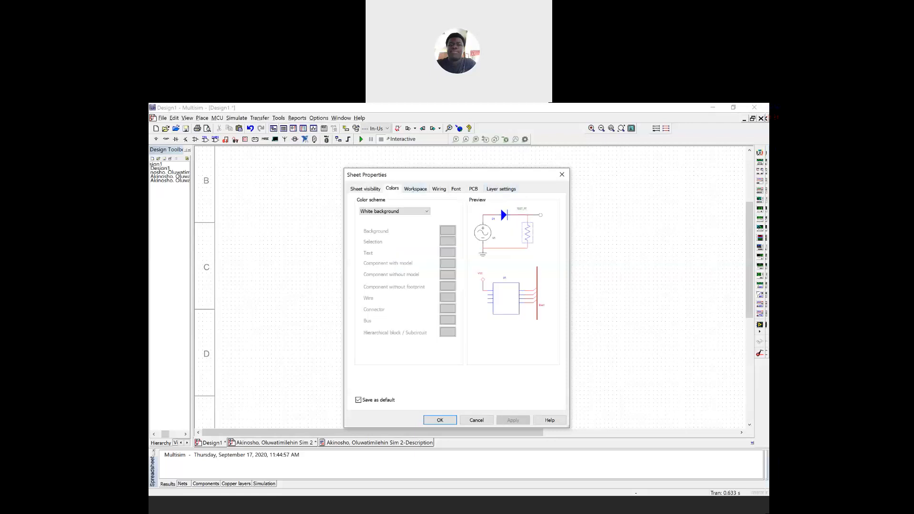
left_click(420, 189)
left_click(438, 189)
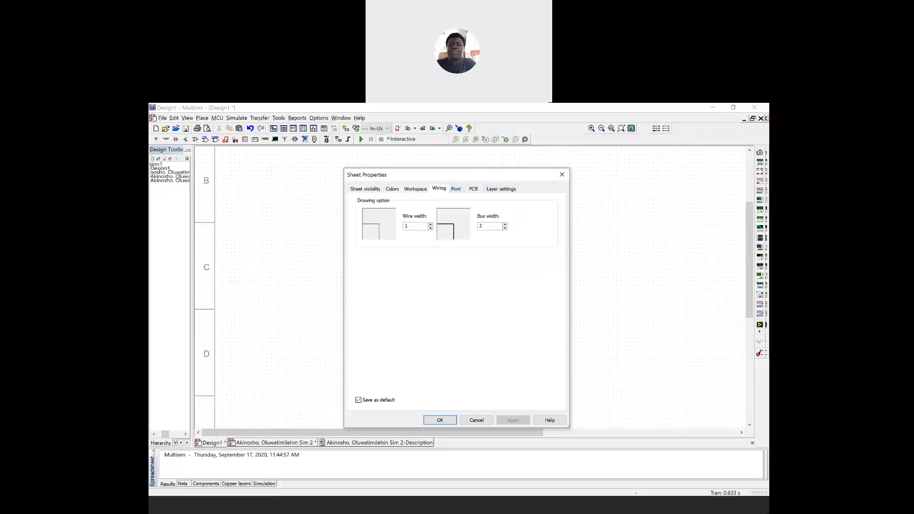
left_click(460, 189)
left_click(471, 189)
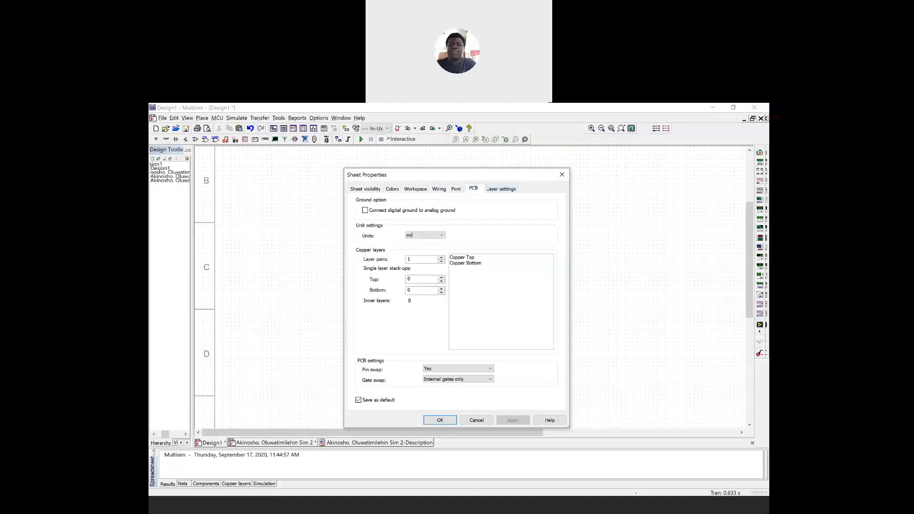
left_click(488, 188)
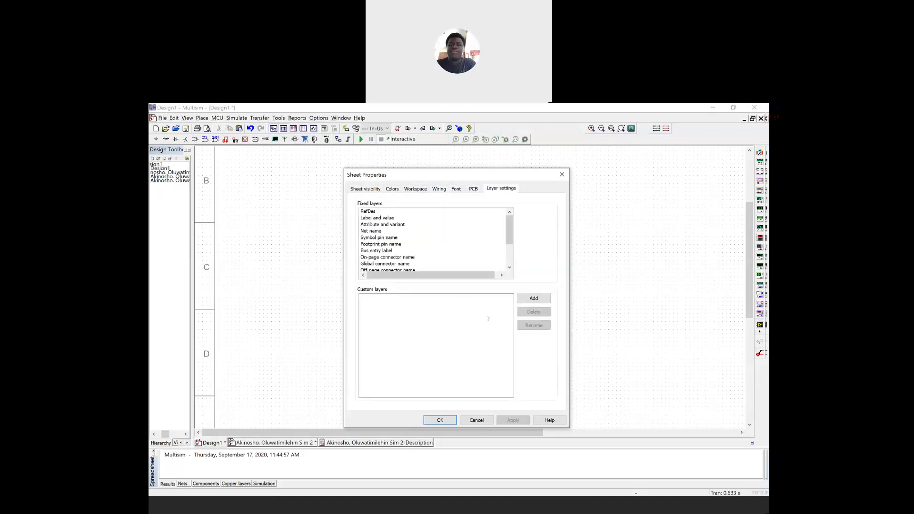
scroll(410, 252, "down", 2)
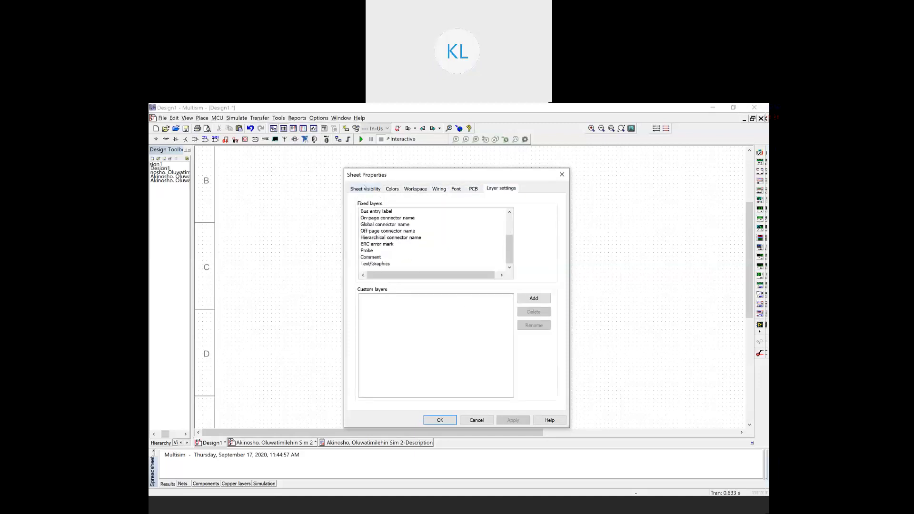
left_click(364, 188)
left_click(379, 268)
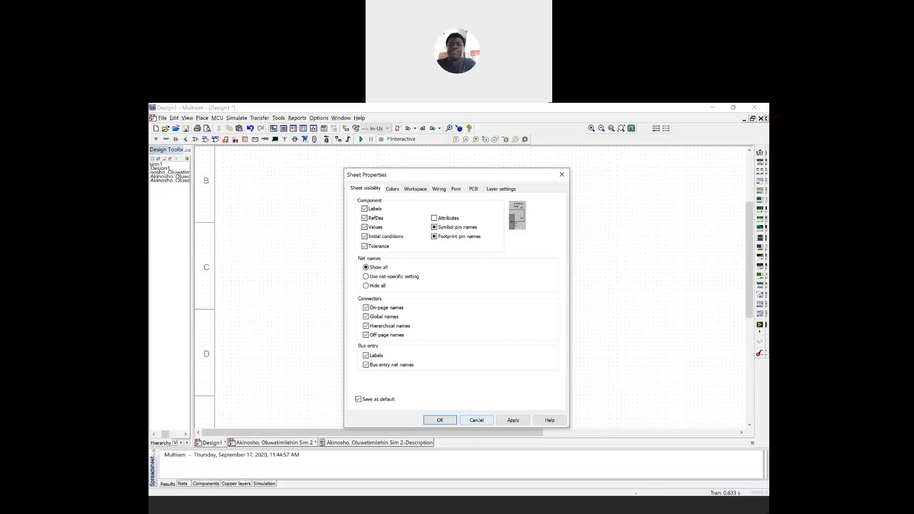
left_click(477, 420)
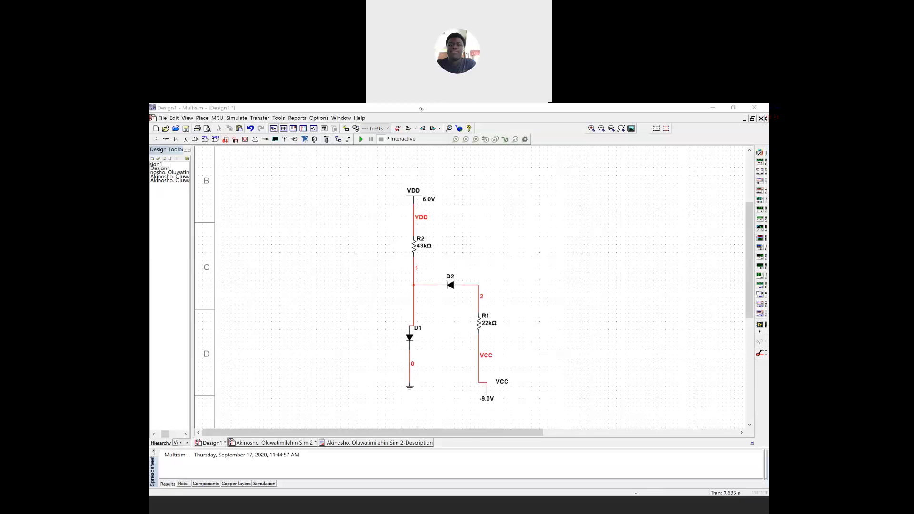
Place a voltage probe and a current probe in the empty area beside the circuit.
left_click(379, 239)
left_click(458, 136)
left_click(328, 185)
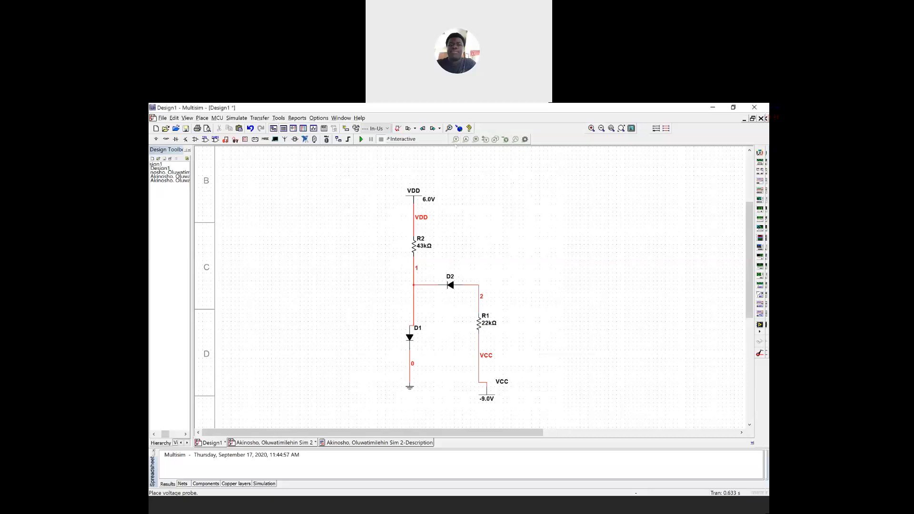
left_click(315, 230)
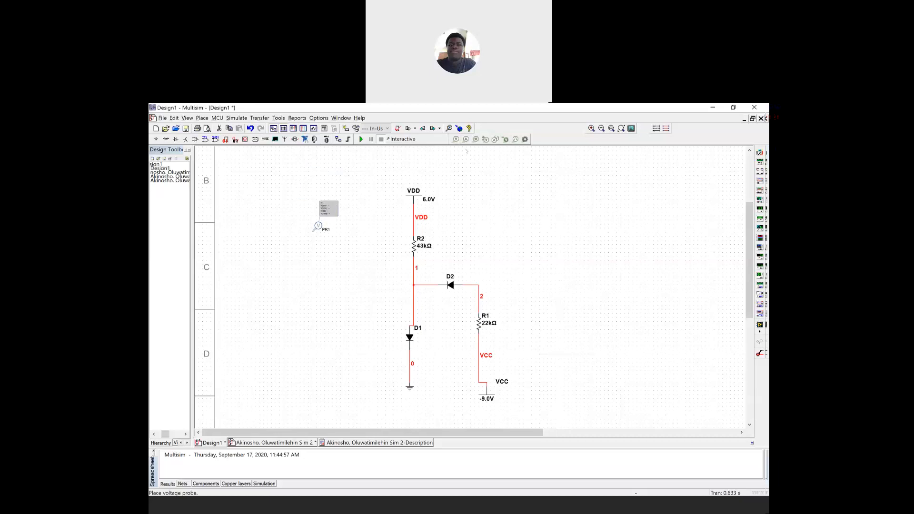
left_click(466, 140)
left_click(353, 232)
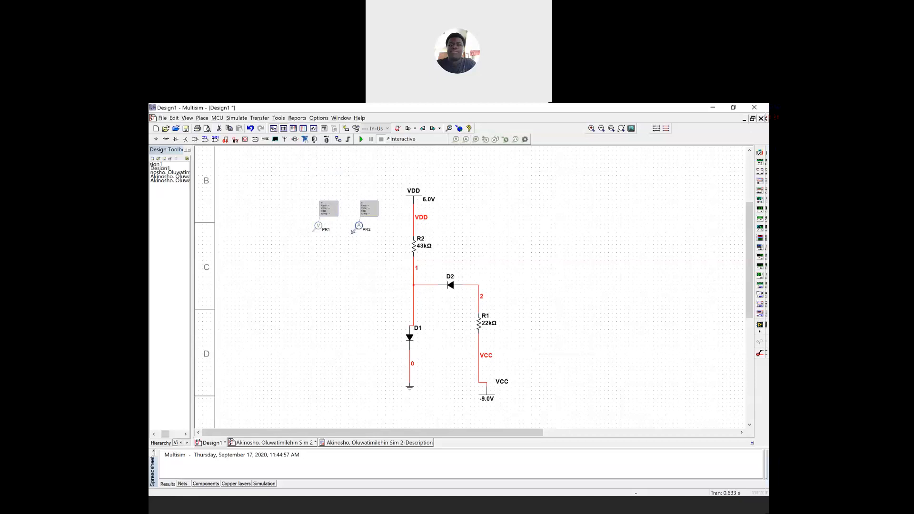
Place a differential voltage probe across diode D2, with its reference probe on the R1 side.
left_click(484, 141)
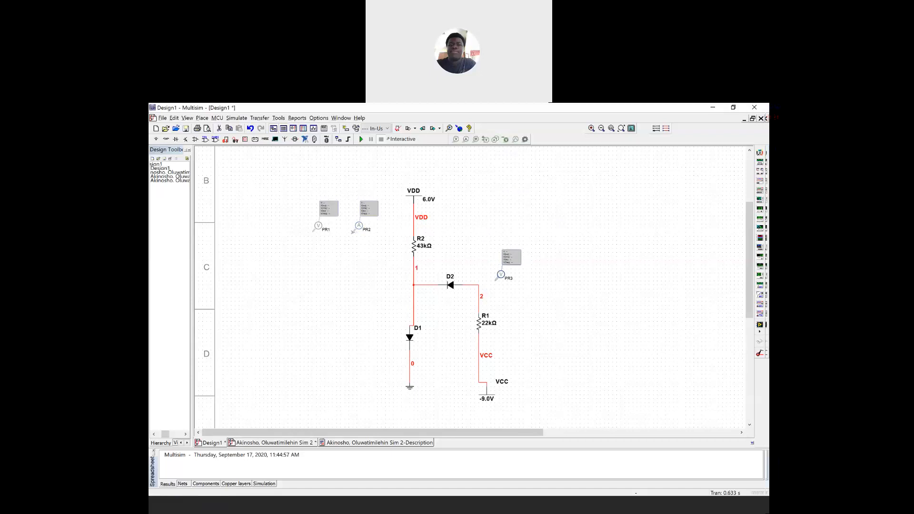
left_click(408, 320)
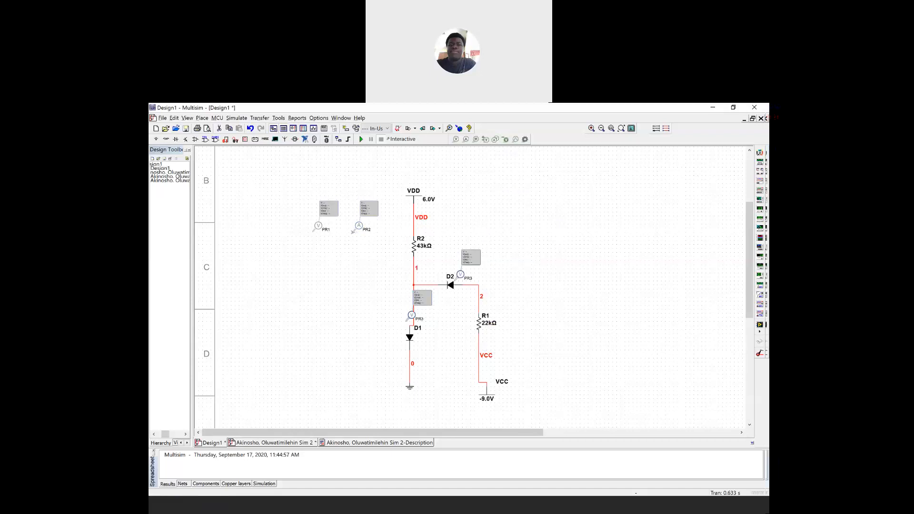
left_click(432, 284)
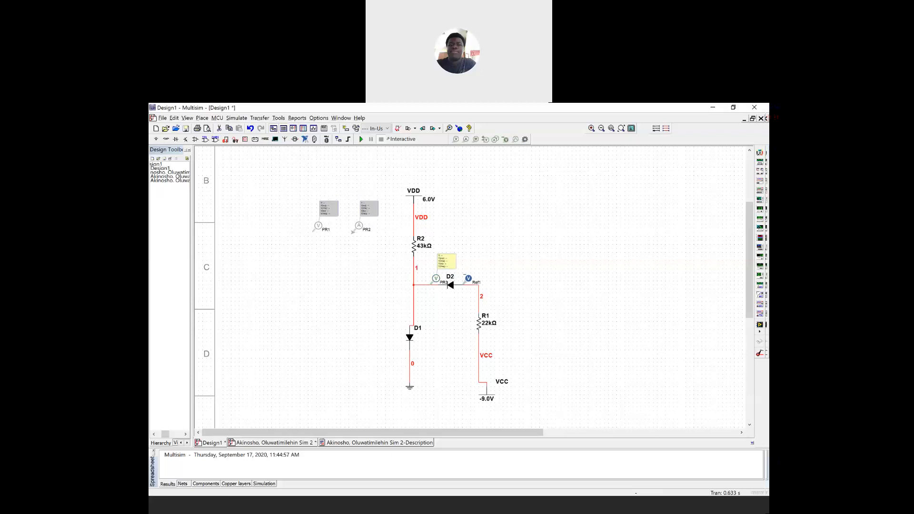
left_click(468, 284)
Detach the differential voltage probe and its reference probe from the D2 wires and delete both.
left_click_drag(436, 278, 476, 245)
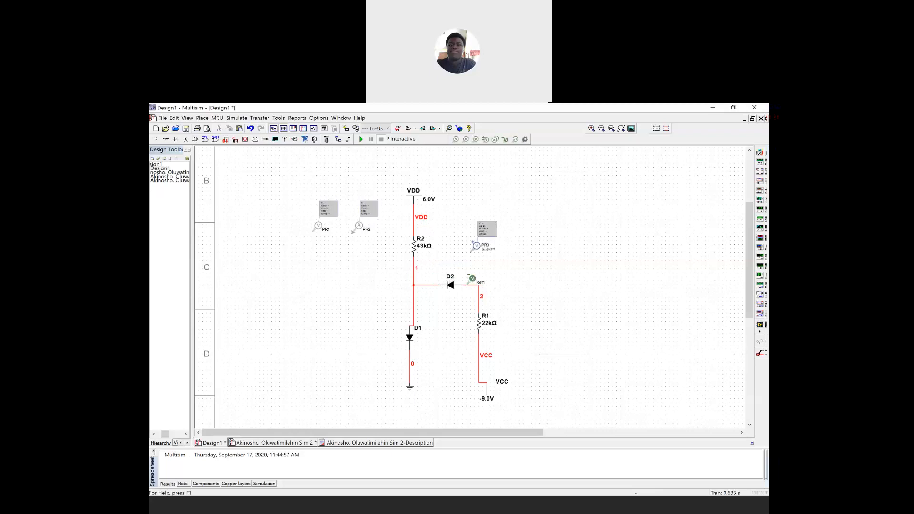
left_click_drag(472, 278, 486, 264)
right_click(486, 264)
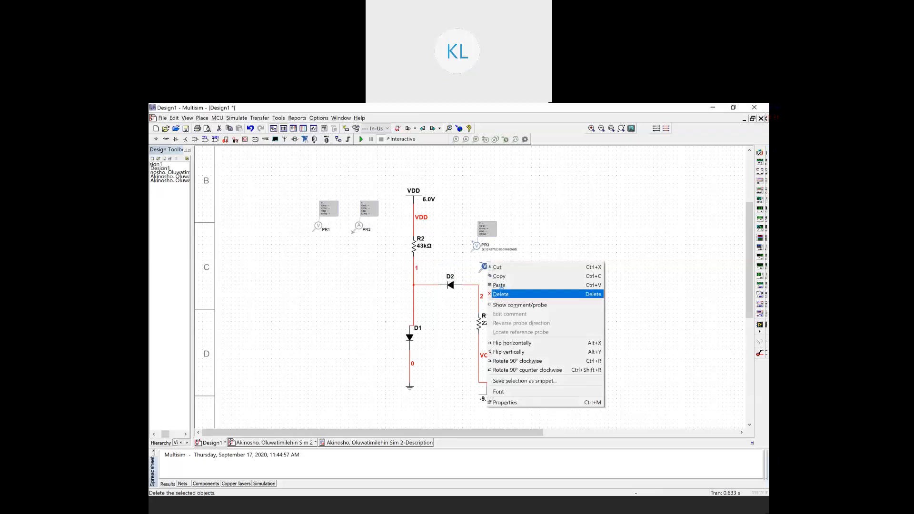
left_click(499, 294)
right_click(479, 247)
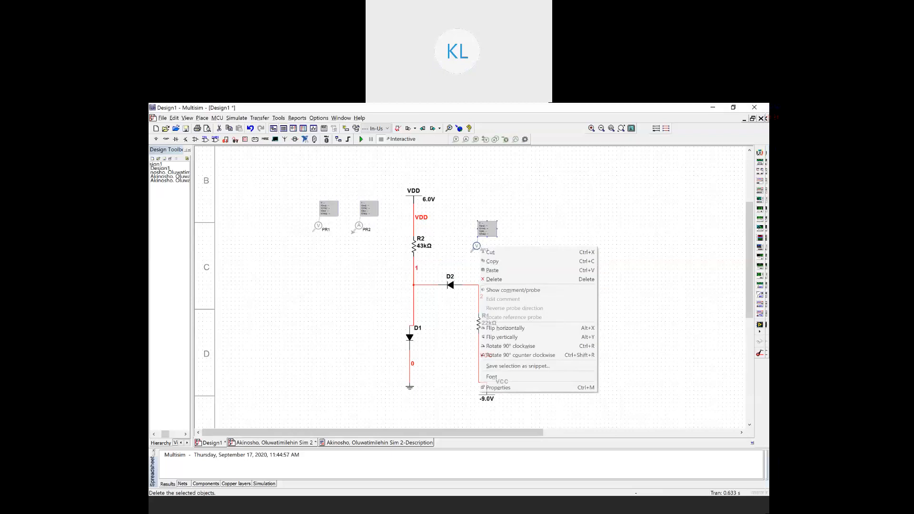
left_click(496, 281)
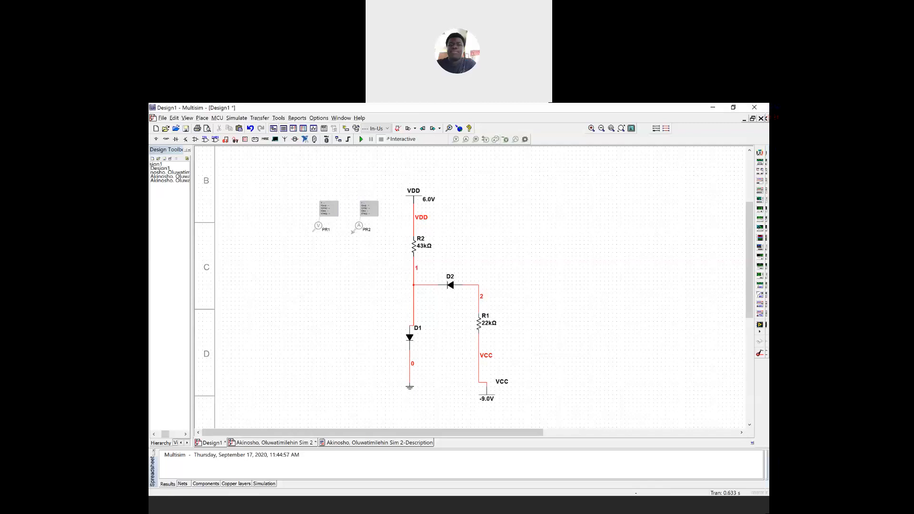
Place voltage and current probes on the wires above D1 and beside D2, reversing the D1 probe's direction and moving its readout clear.
left_click(495, 139)
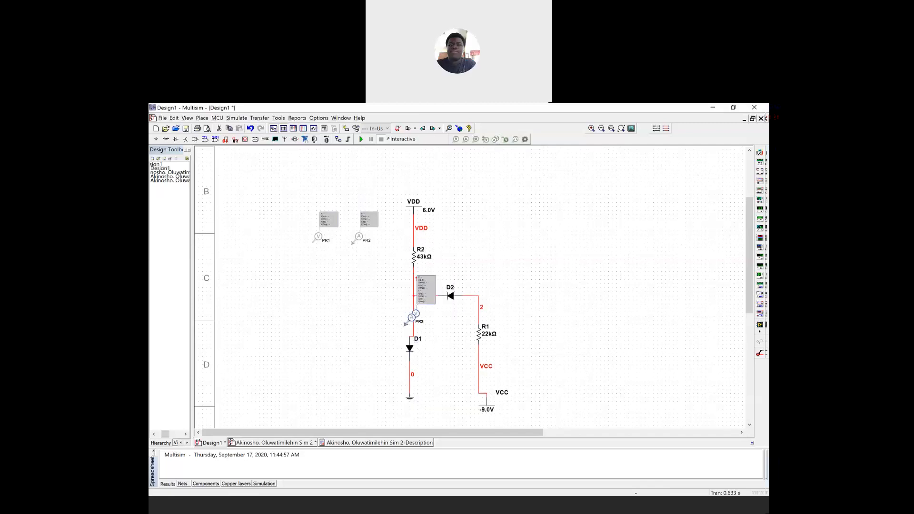
left_click(413, 320)
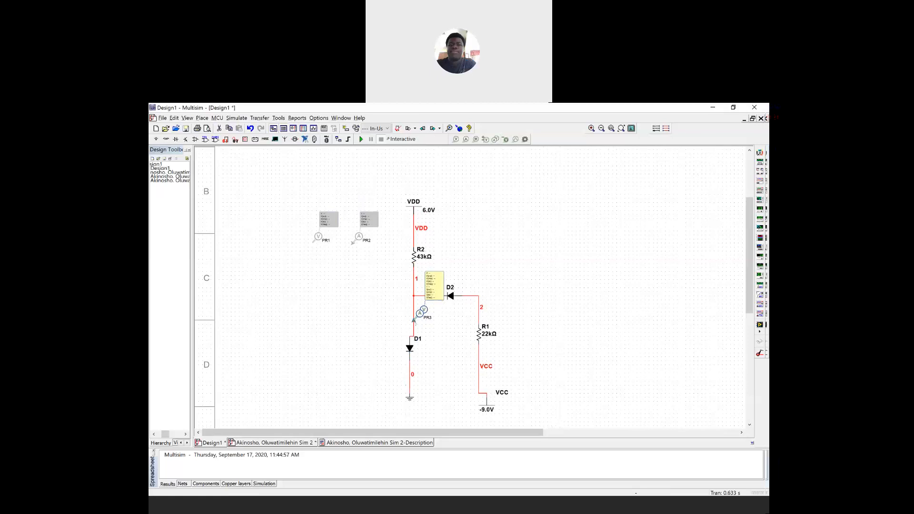
right_click(421, 316)
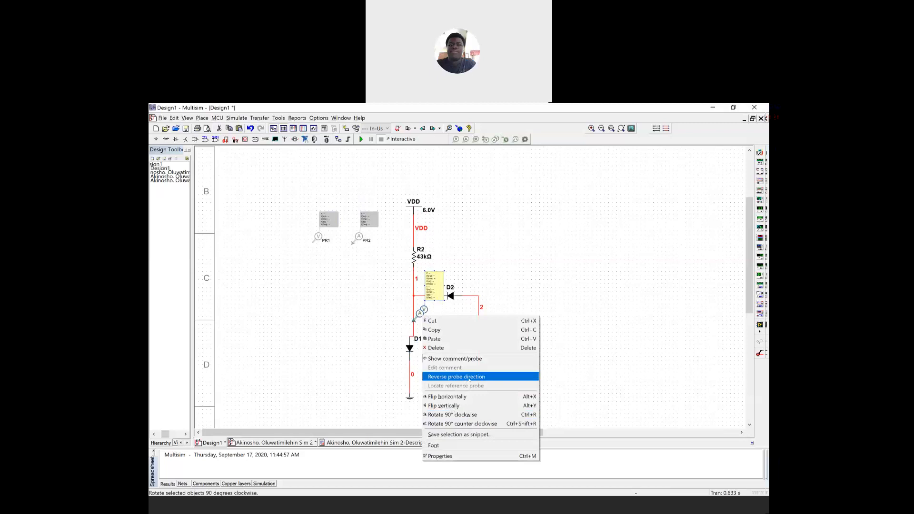
left_click(469, 376)
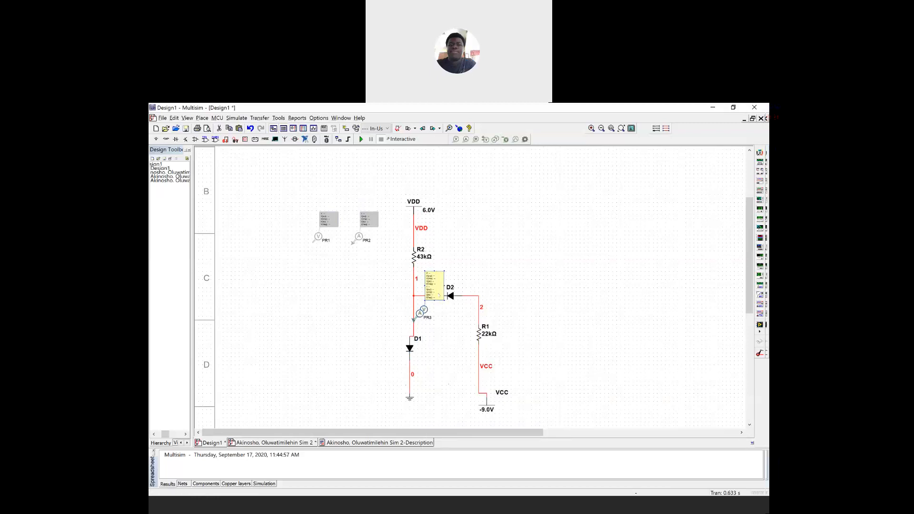
left_click_drag(371, 309, 364, 304)
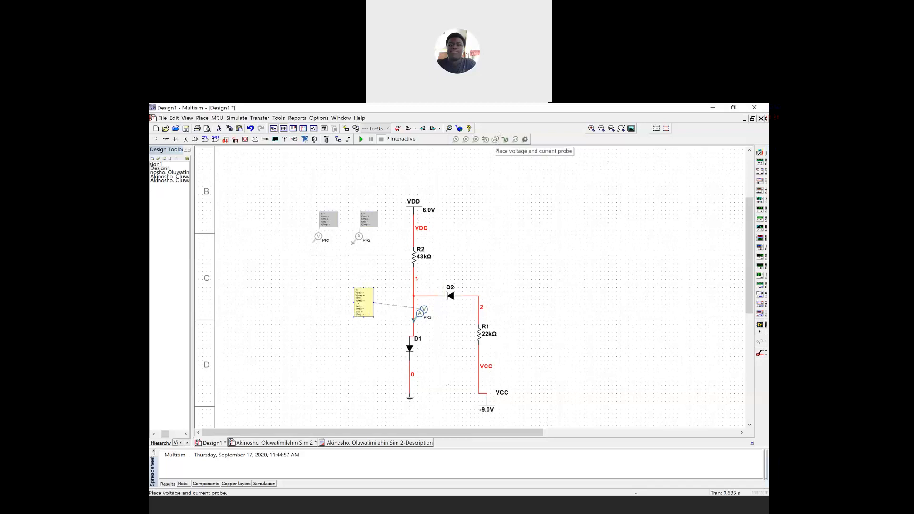
left_click(495, 139)
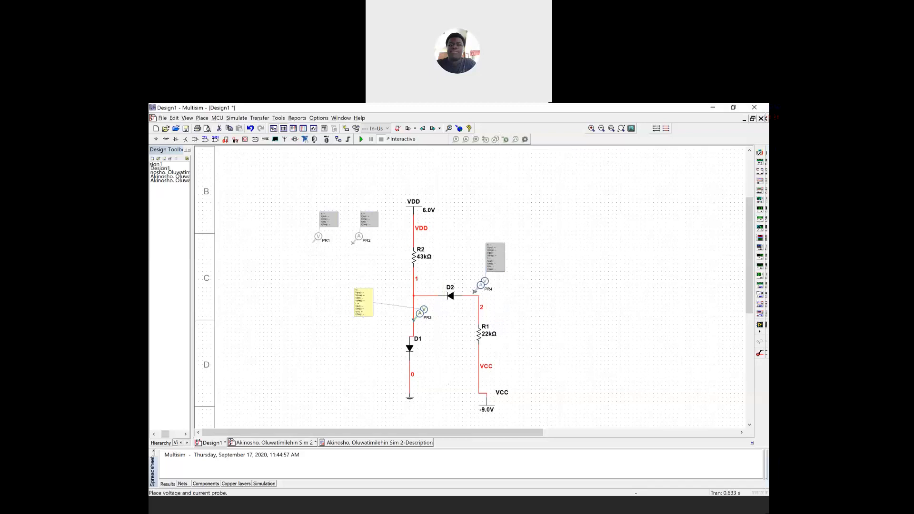
left_click(426, 296)
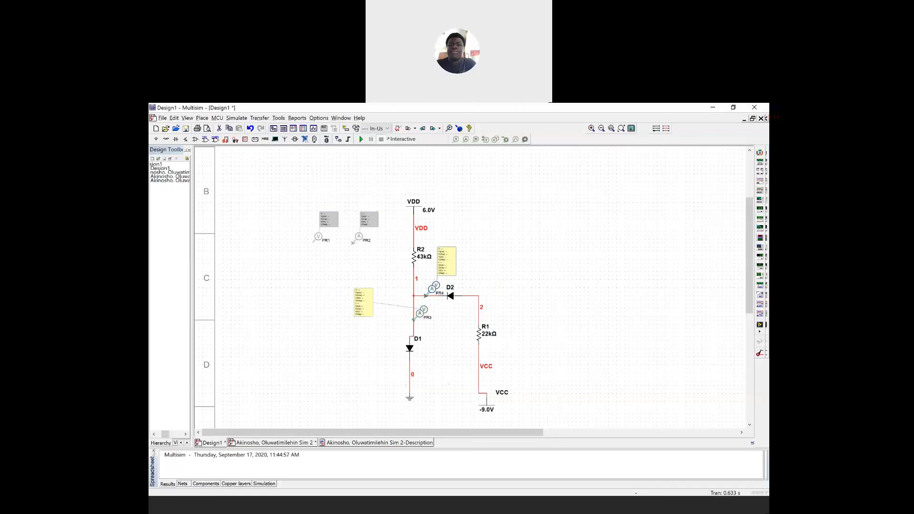
Delete the unconnected current probe PR2 and voltage probe PR1 beside the circuit.
right_click(361, 233)
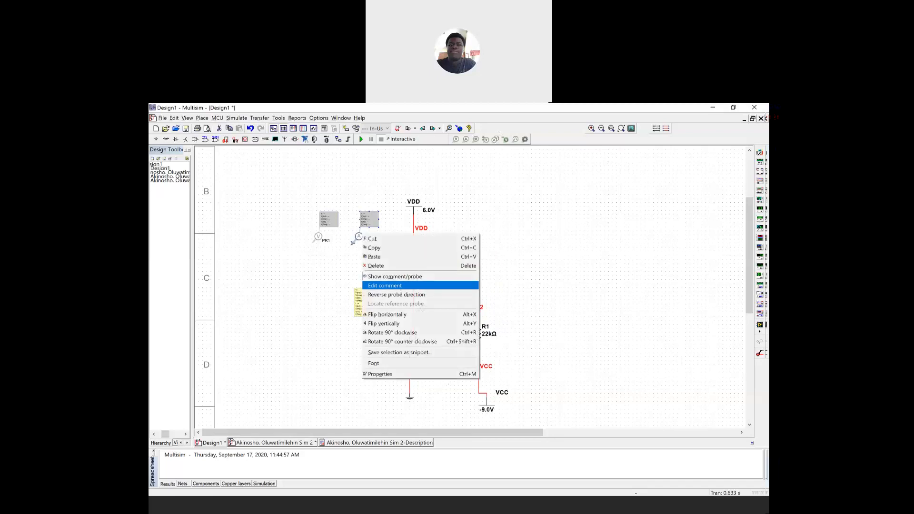
left_click(389, 265)
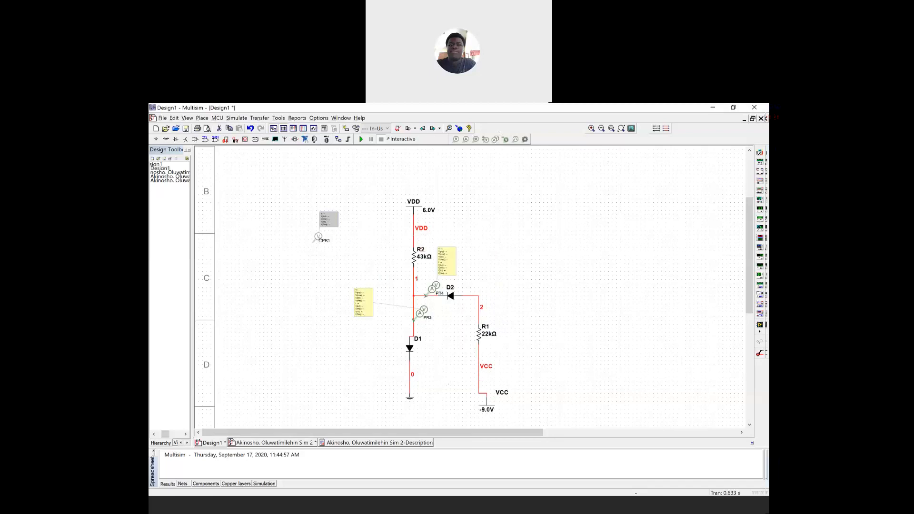
right_click(319, 238)
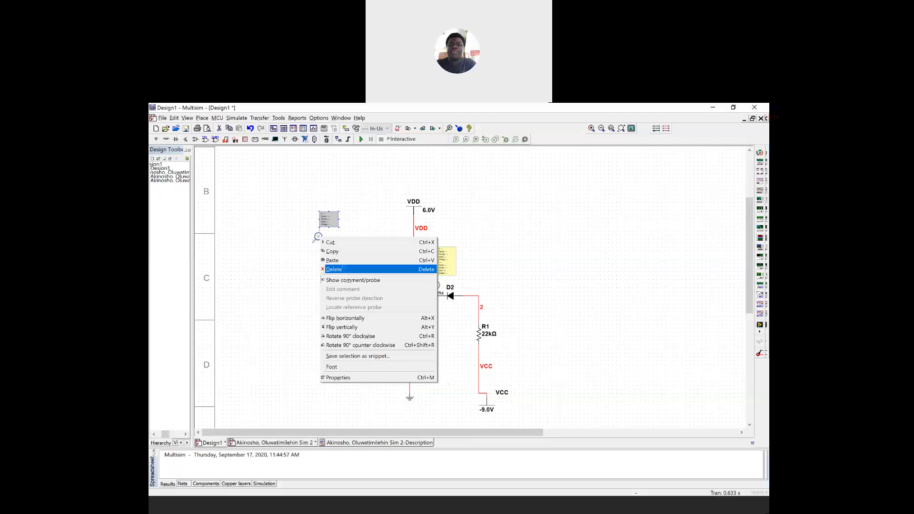
left_click(342, 268)
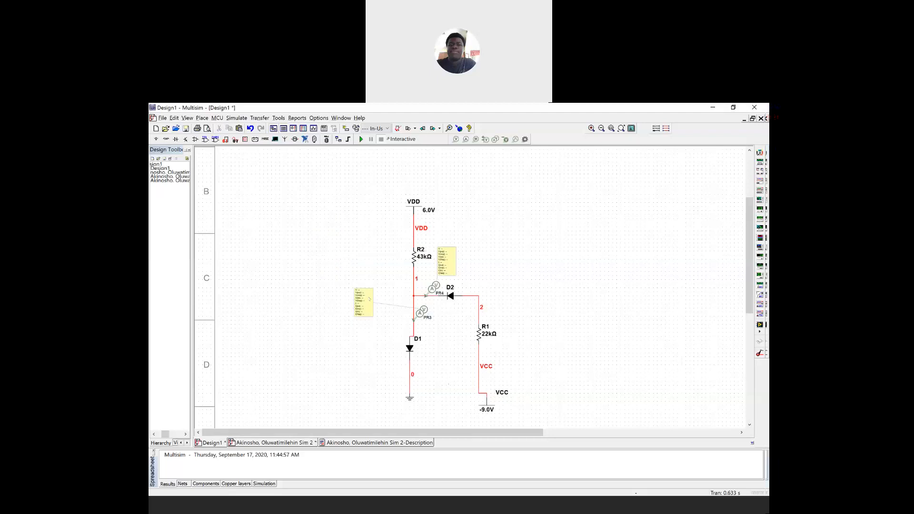
Give probe PR3 above D1 custom parameters that show only the instantaneous voltage V and current I.
scroll(408, 316, "up", 2)
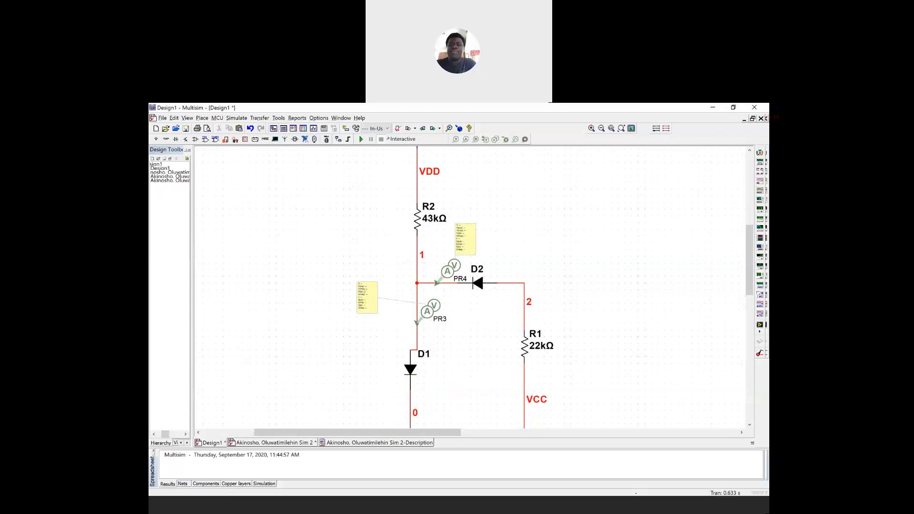
right_click(431, 313)
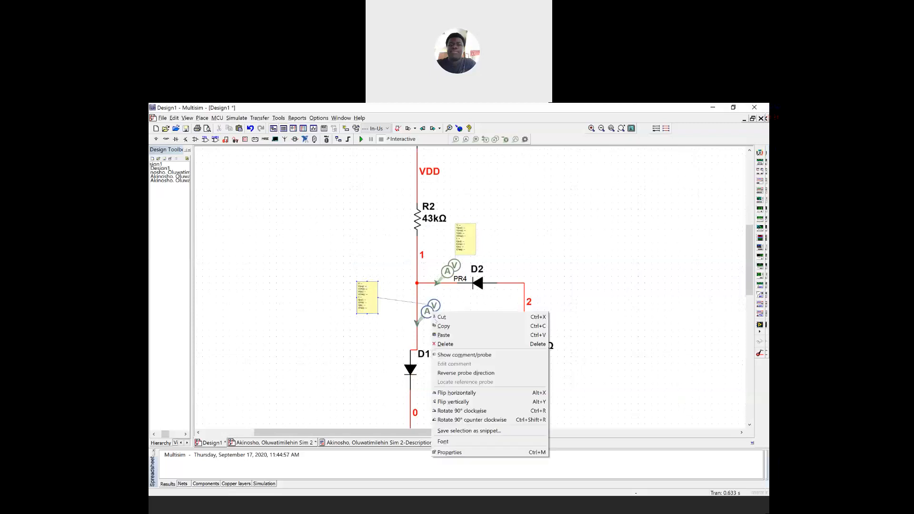
left_click(470, 449)
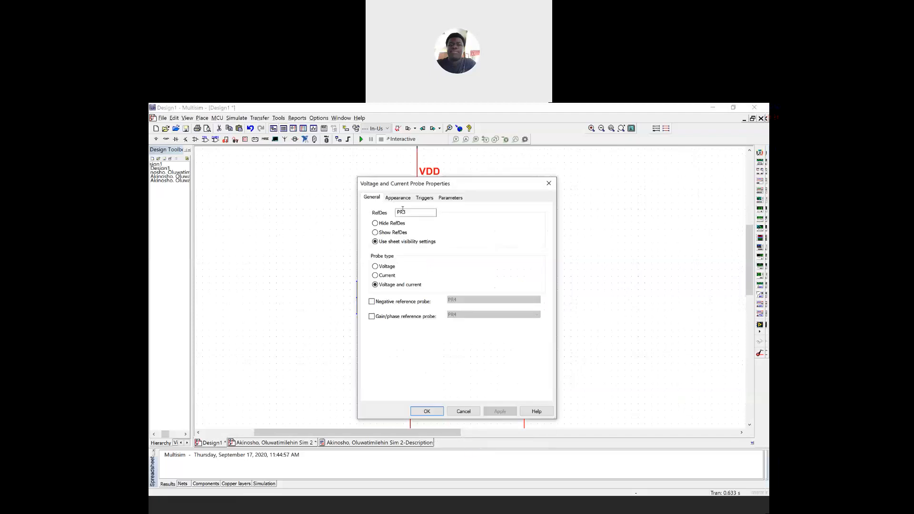
left_click(450, 197)
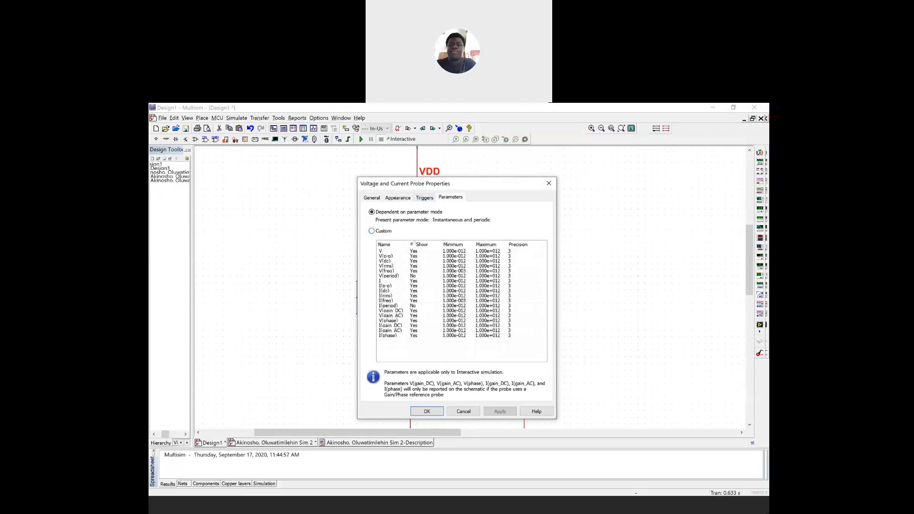
left_click(371, 231)
left_click(412, 244)
left_click(412, 244)
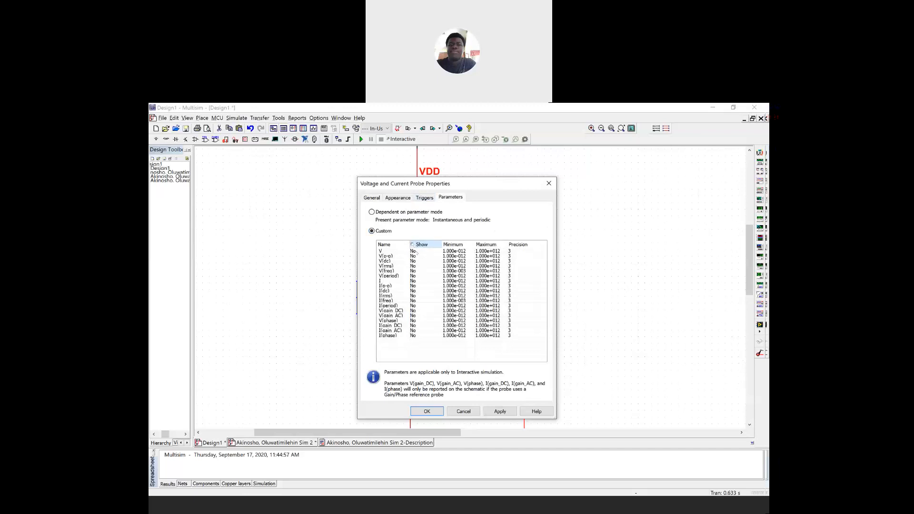
left_click(418, 251)
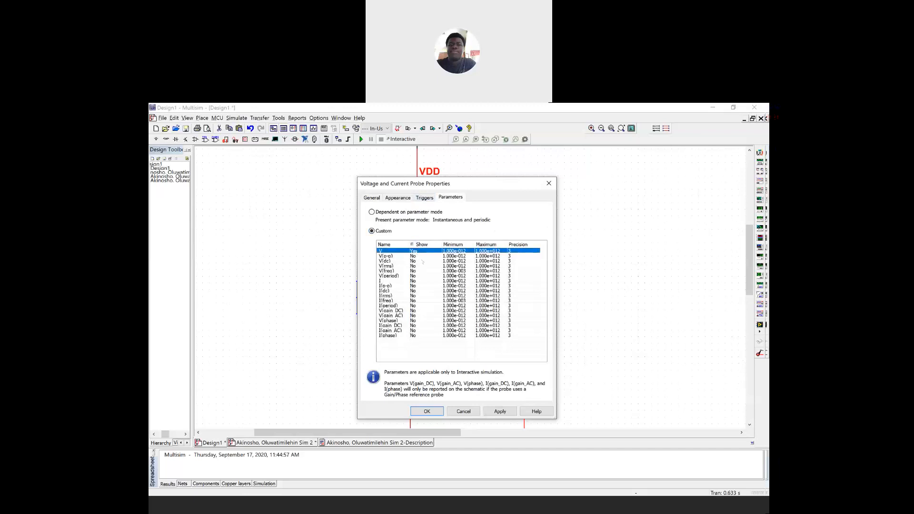
left_click(416, 281)
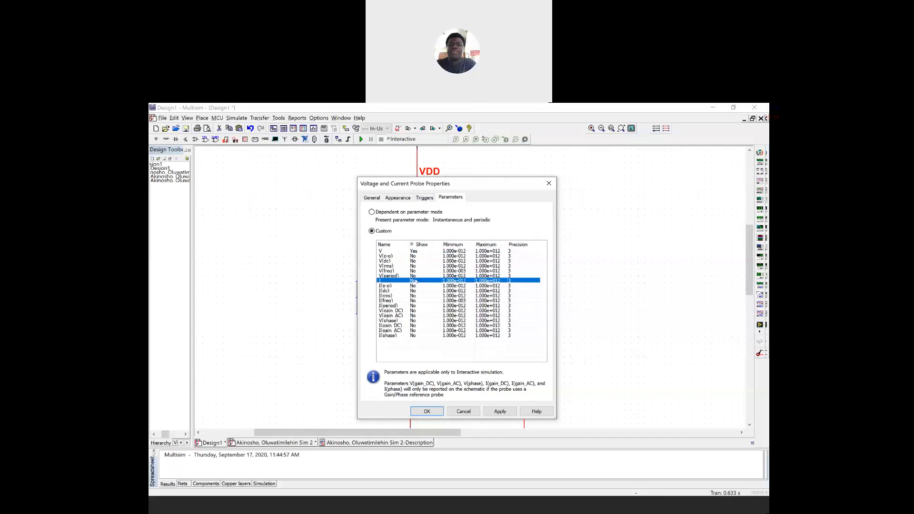
left_click(499, 412)
left_click(427, 411)
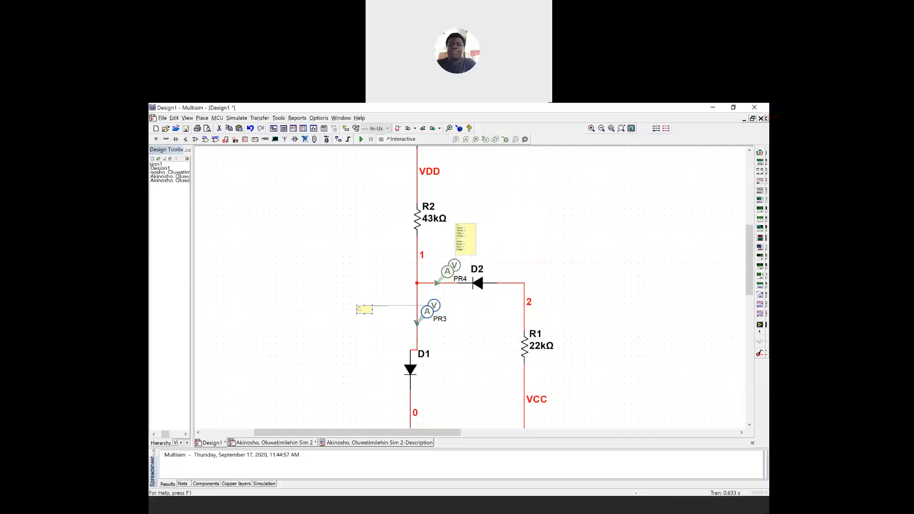
Give probe PR4 beside D2 custom parameters showing only V and I, and move its readout clear of D2.
right_click(450, 265)
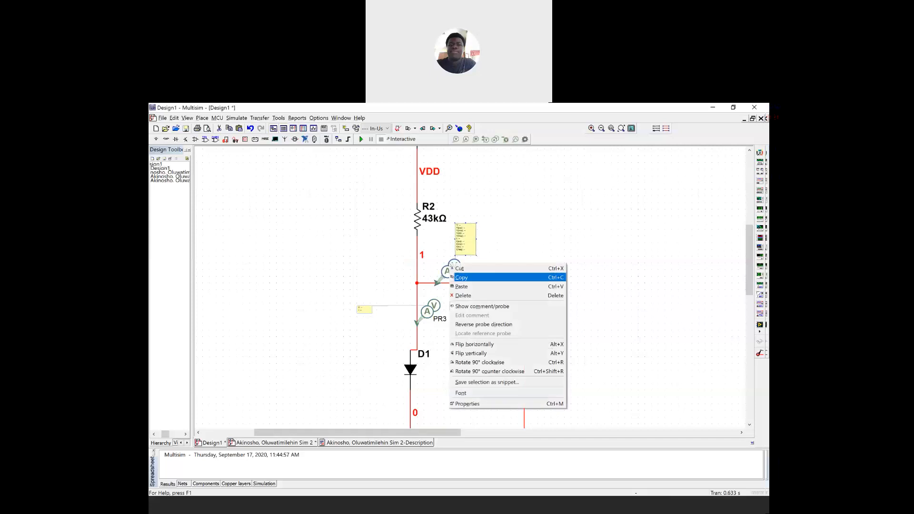
left_click(459, 402)
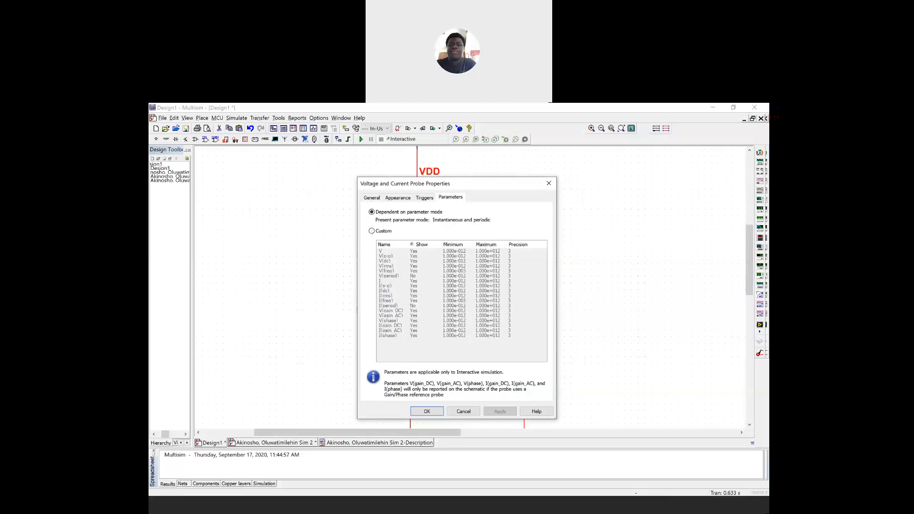
left_click(371, 231)
left_click(412, 244)
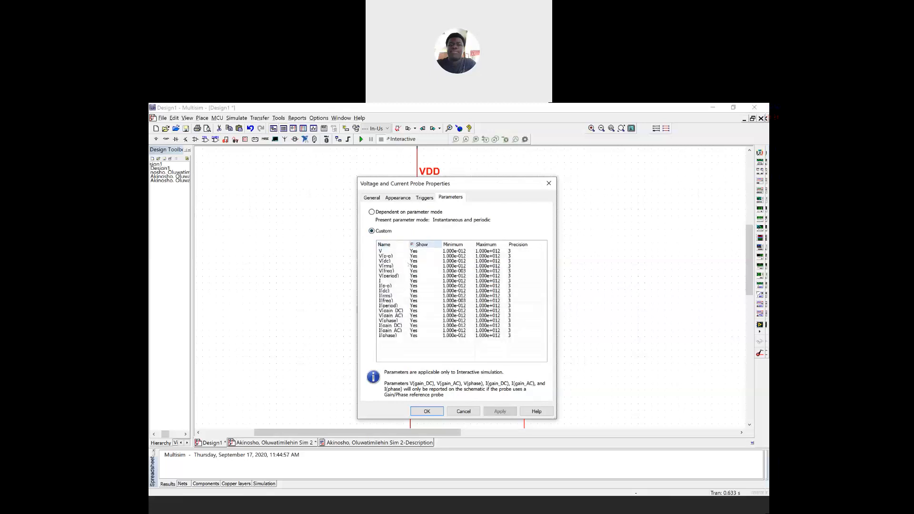
left_click(412, 244)
left_click(417, 252)
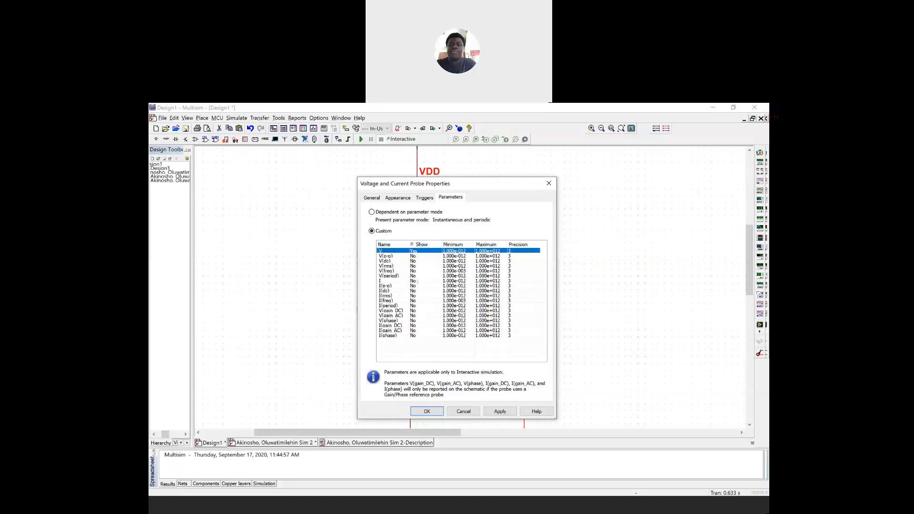
left_click(416, 281)
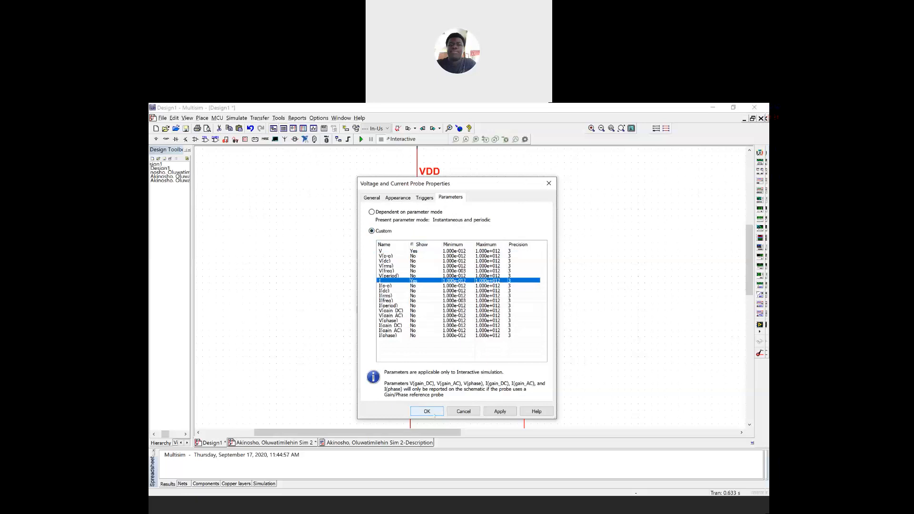
left_click(476, 412)
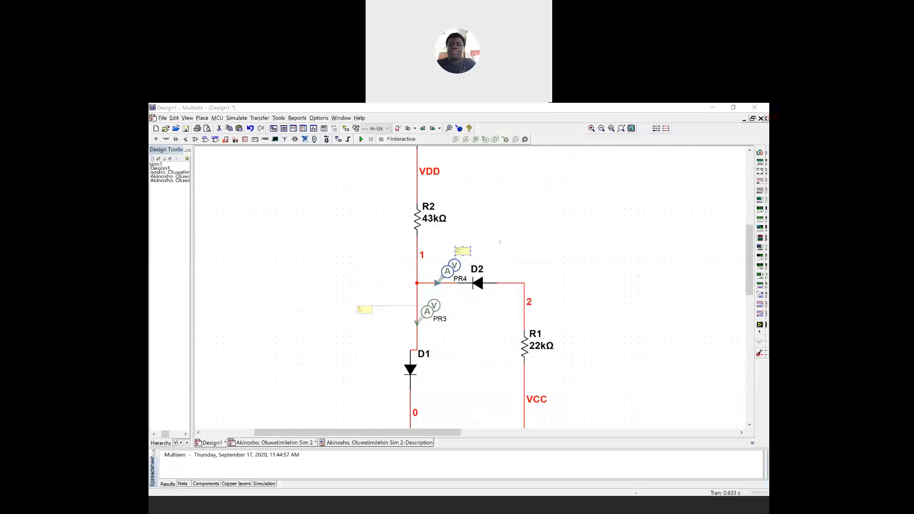
left_click_drag(463, 250, 519, 245)
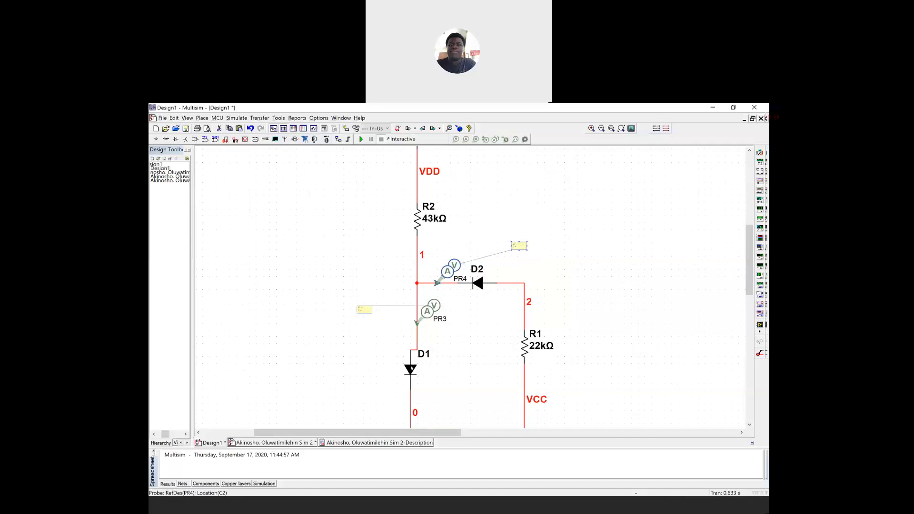
Straighten the wiring by aligning D1 and the ground under R2, and the -9 V VCC supply under R1.
left_click_drag(411, 371, 416, 363)
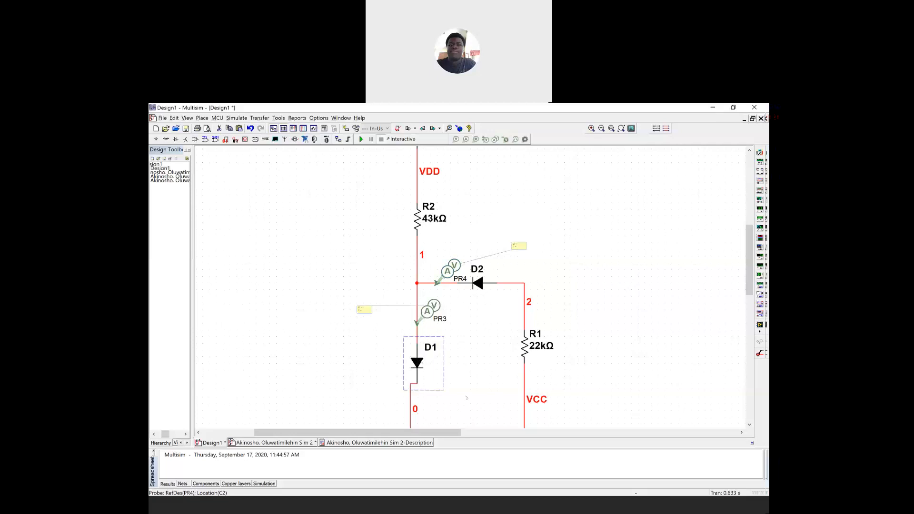
scroll(466, 398, "down", 3)
left_click_drag(748, 282, 745, 312)
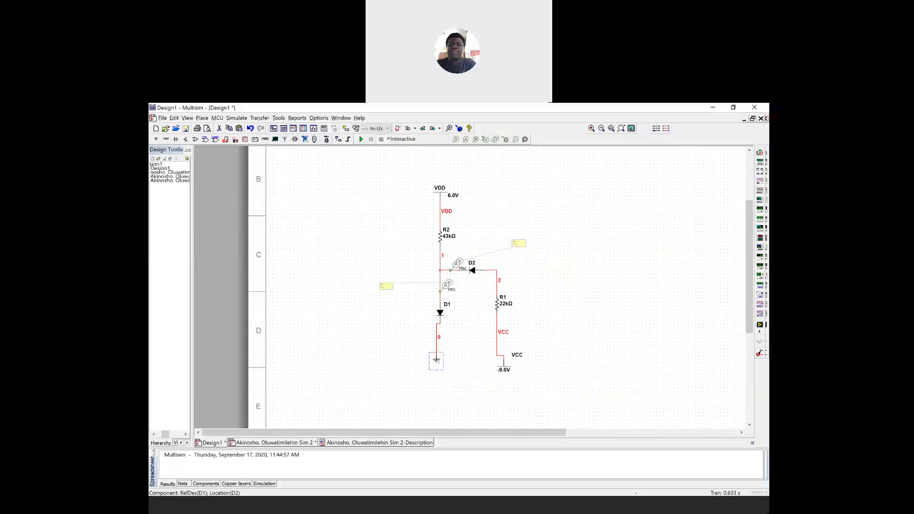
left_click_drag(436, 360, 439, 360)
left_click_drag(503, 365, 499, 366)
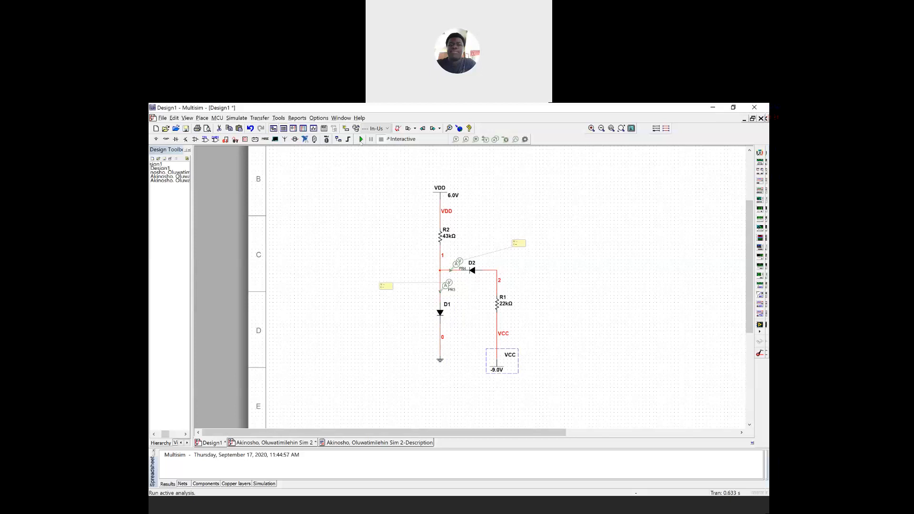
Run the interactive simulation, zoom in on the probe readings and move PR4's readout closer above D2.
left_click(360, 139)
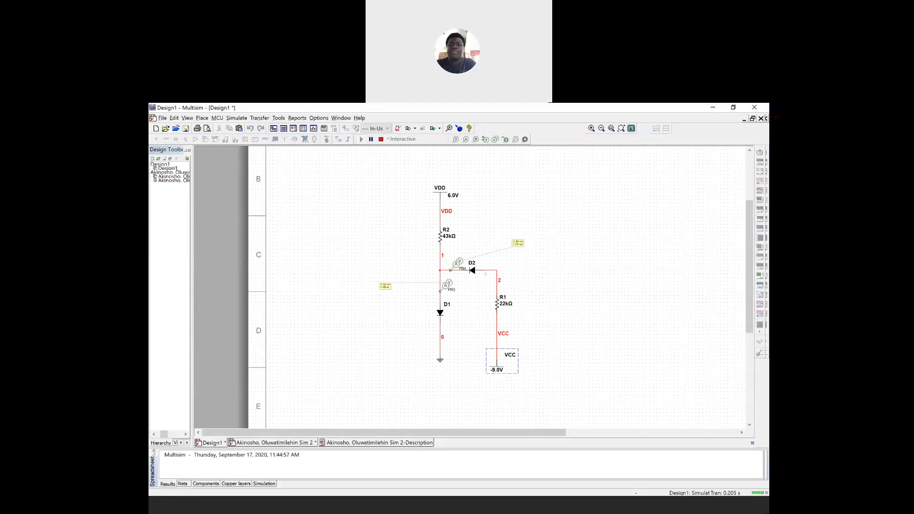
scroll(484, 269, "up", 5)
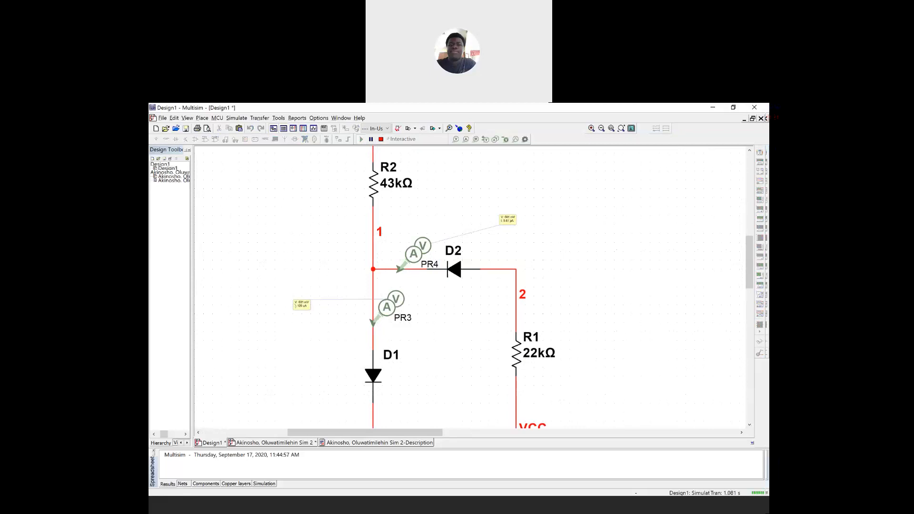
left_click(293, 303)
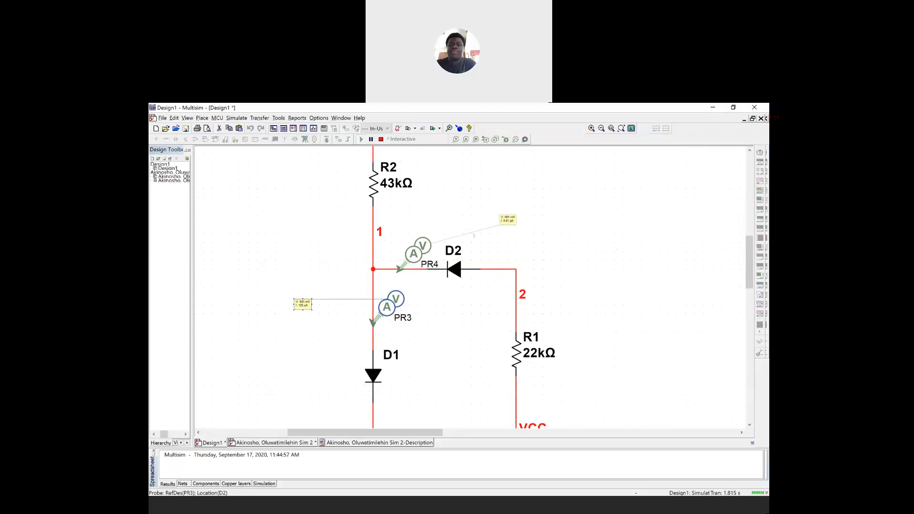
left_click_drag(506, 219, 483, 209)
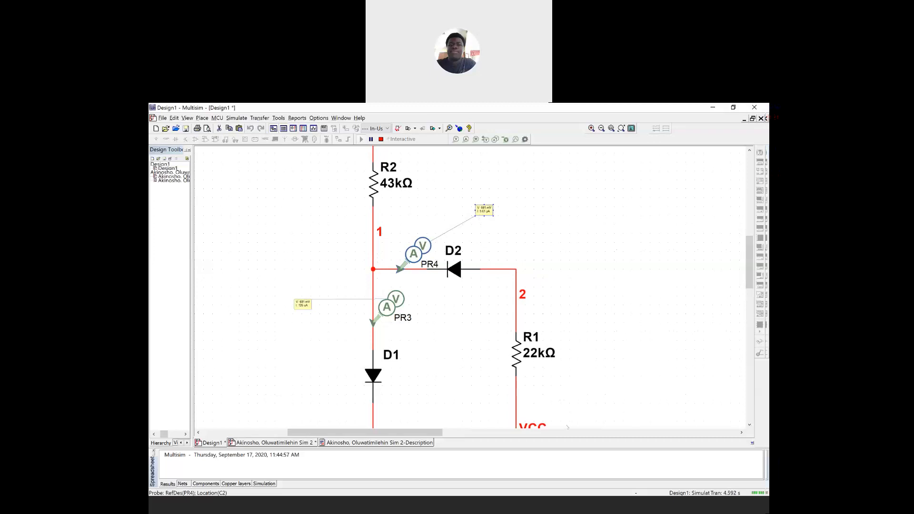
Review the simulated circuit down to its supplies and compare it with the Q-points in the Sim 2 design, returning to Design1.
scroll(564, 410, "down", 1)
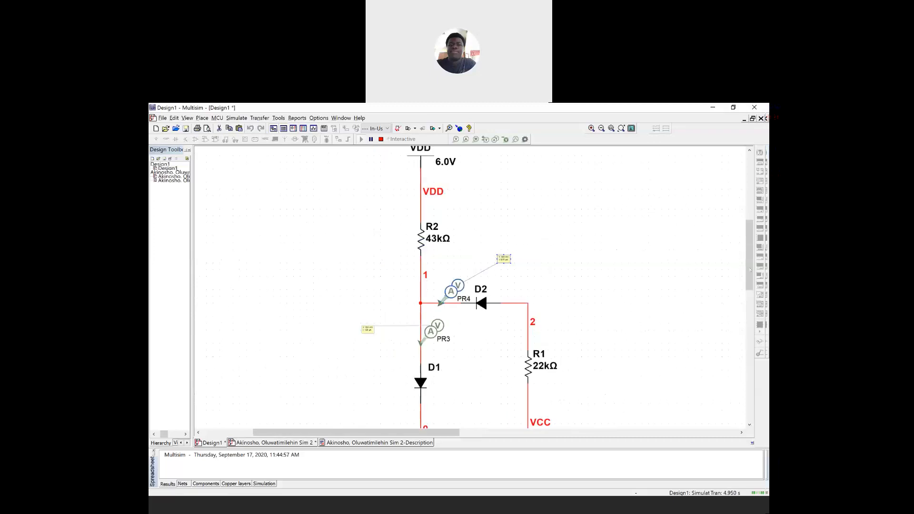
scroll(562, 408, "down", 3)
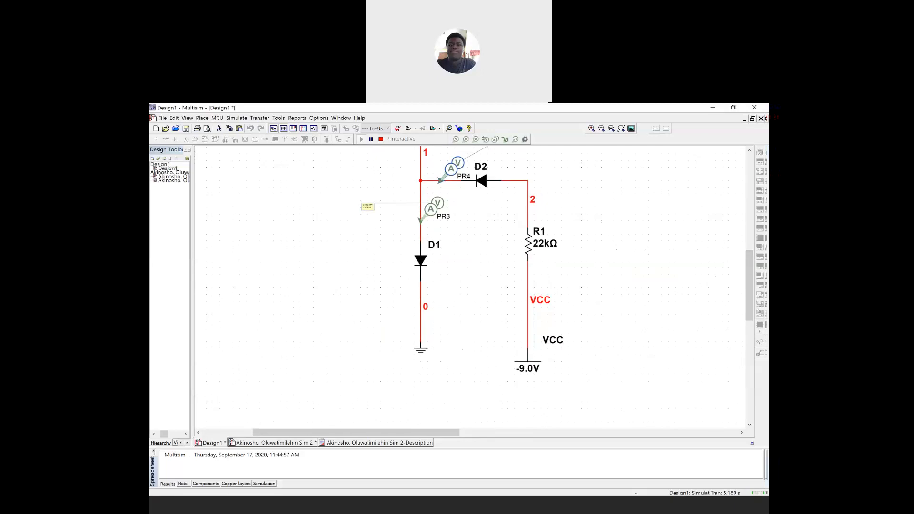
scroll(471, 285, "up", 1)
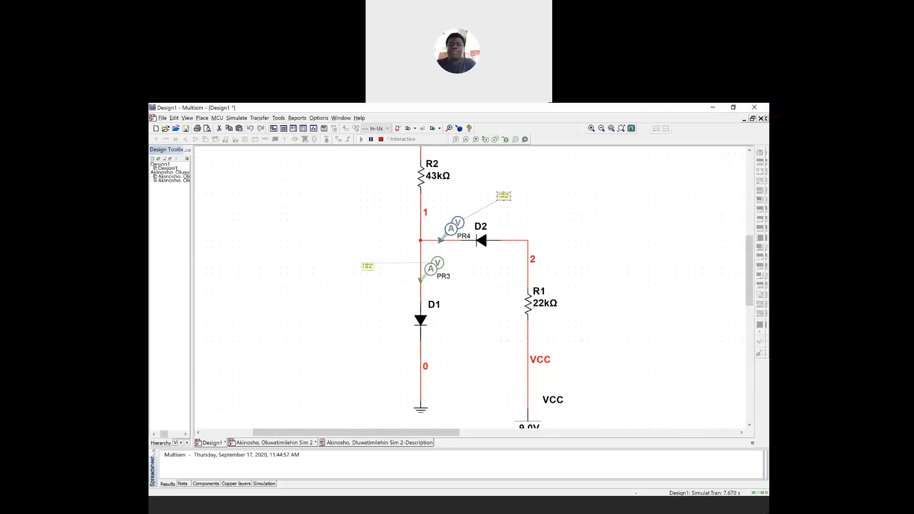
left_click(258, 442)
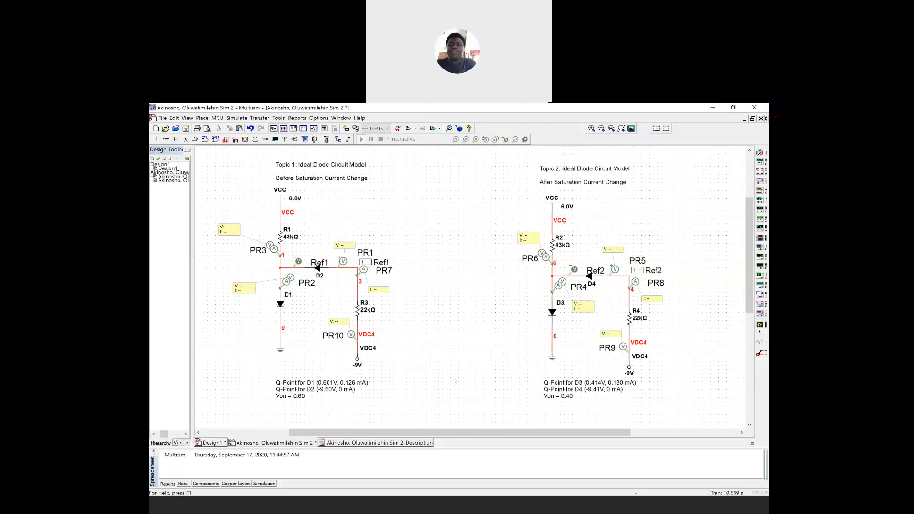
left_click(206, 443)
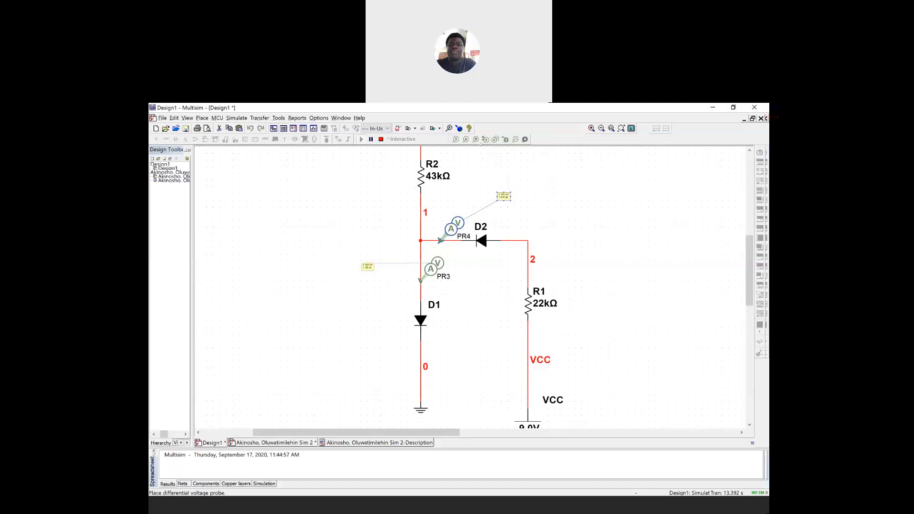
Place a differential voltage probe across D2, positive on the R1 side and reference on the PR4 side, and flip the reference probe vertically.
left_click(485, 139)
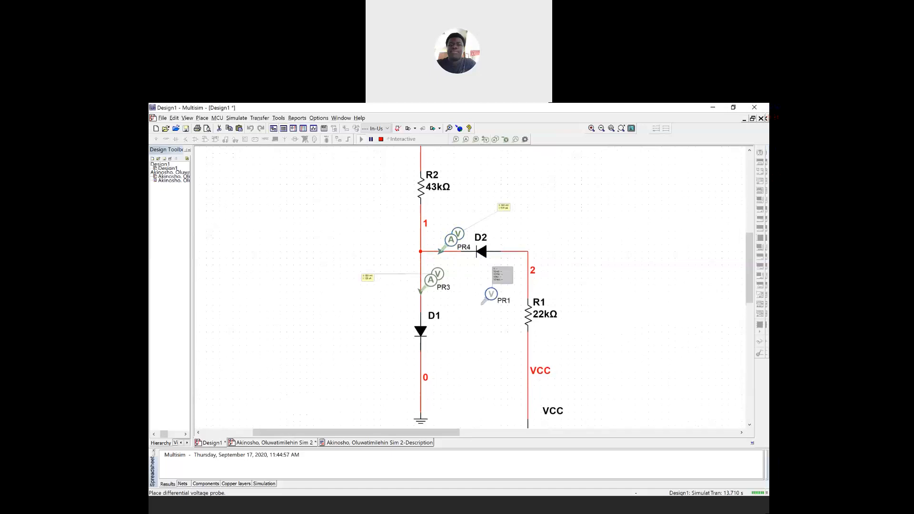
left_click(508, 251)
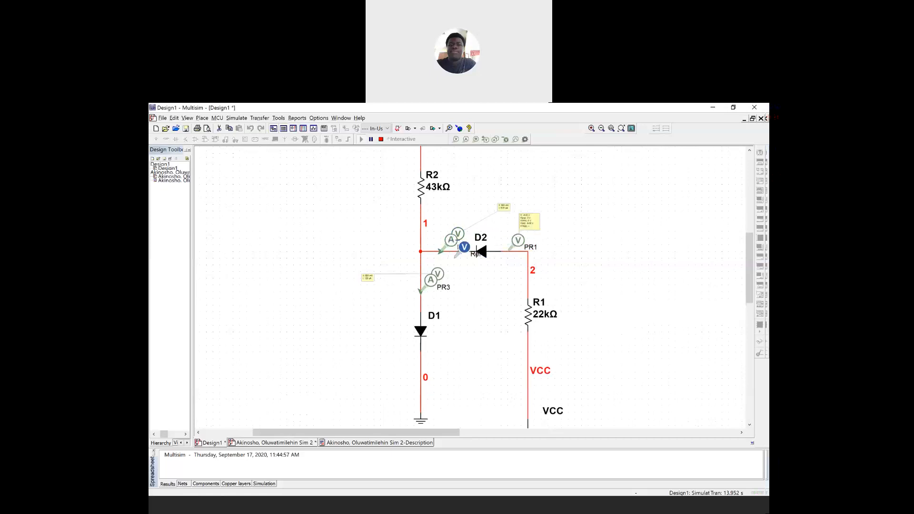
left_click(452, 255)
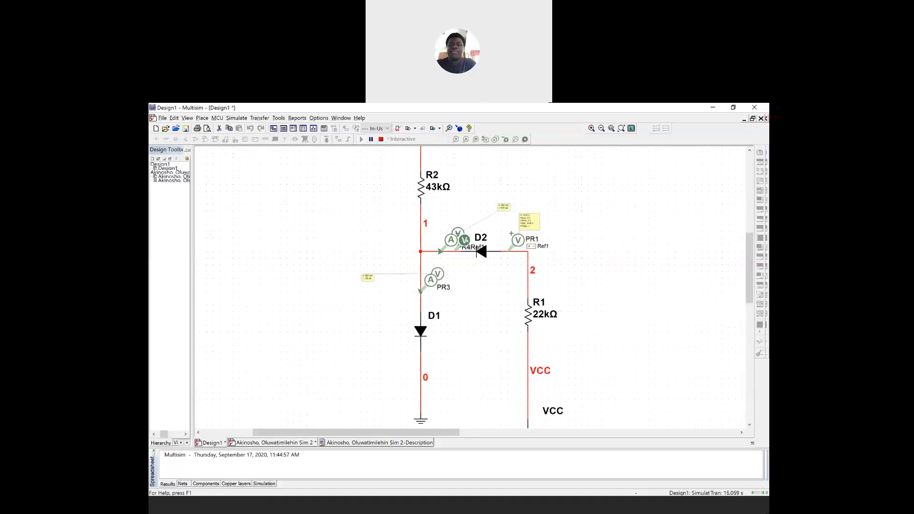
right_click(465, 241)
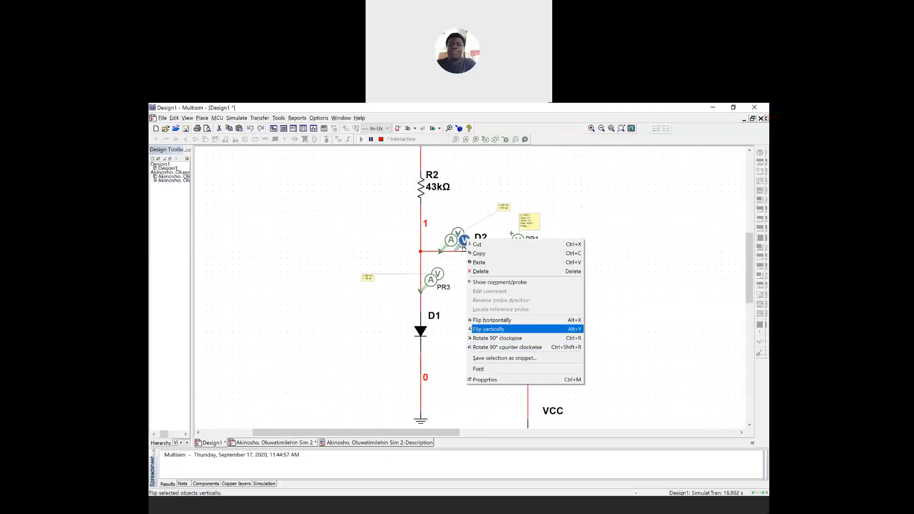
left_click(490, 329)
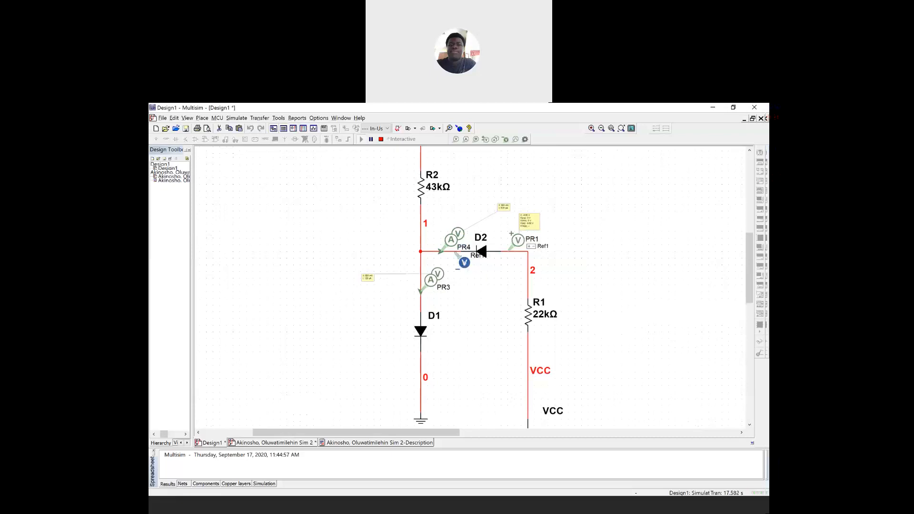
Move the differential probe's readout beside R1, on the side away from D1, and enlarge its box.
left_click_drag(529, 222, 578, 284)
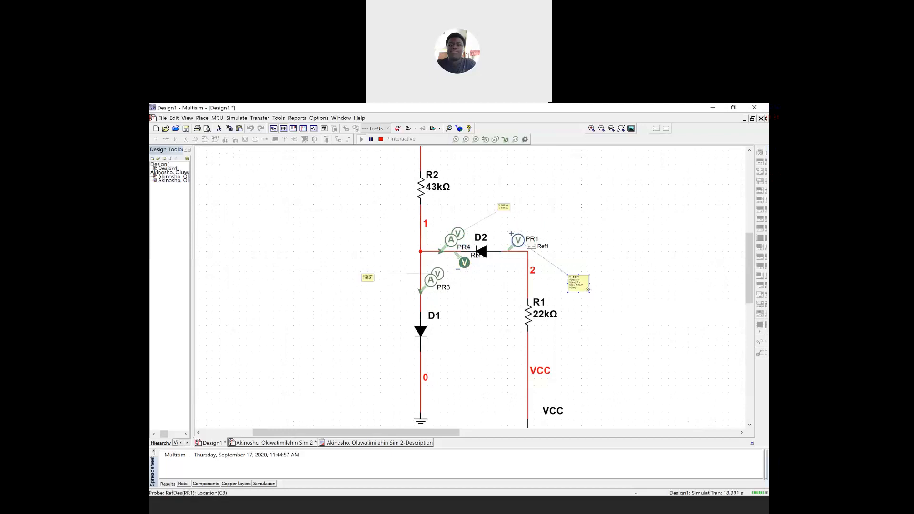
mouse_move(589, 292)
left_mouse_down()
mouse_move(614, 339)
mouse_move(590, 301)
left_mouse_up()
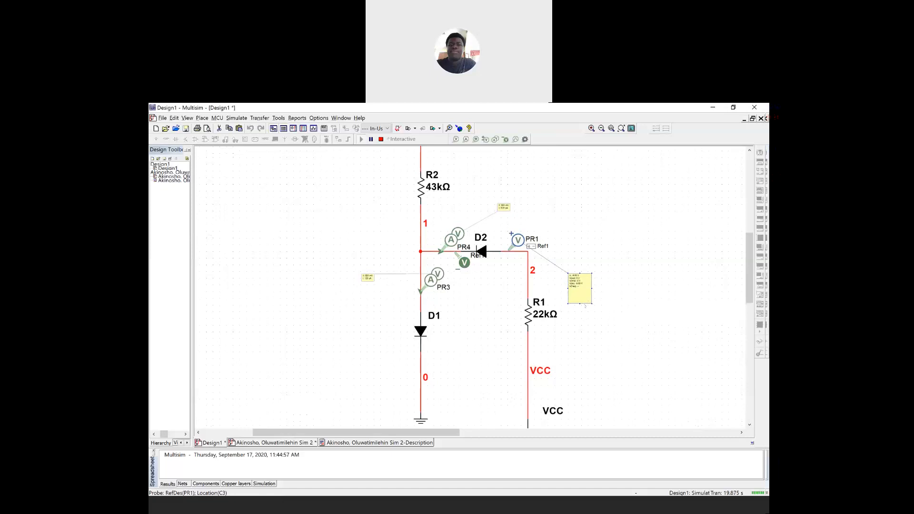
left_click_drag(581, 301, 579, 293)
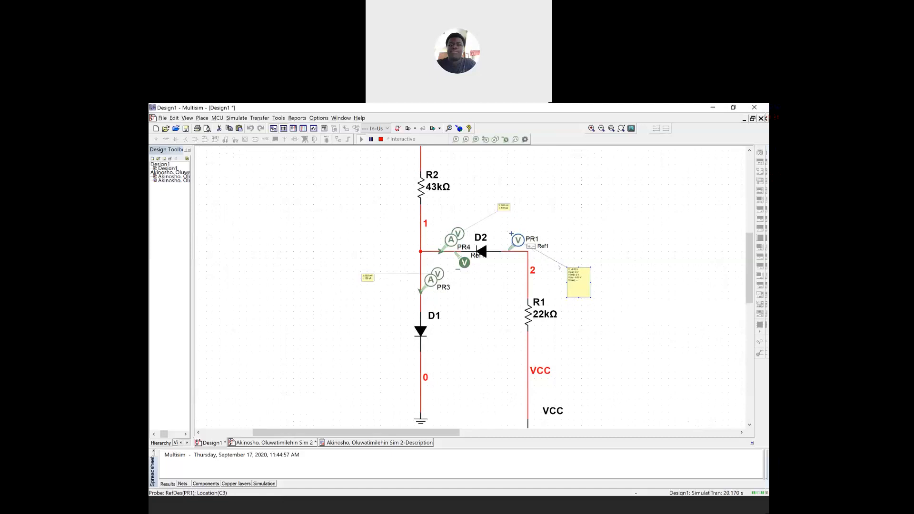
Switch differential probe PR1 to custom parameters and show only V in its readout.
right_click(573, 277)
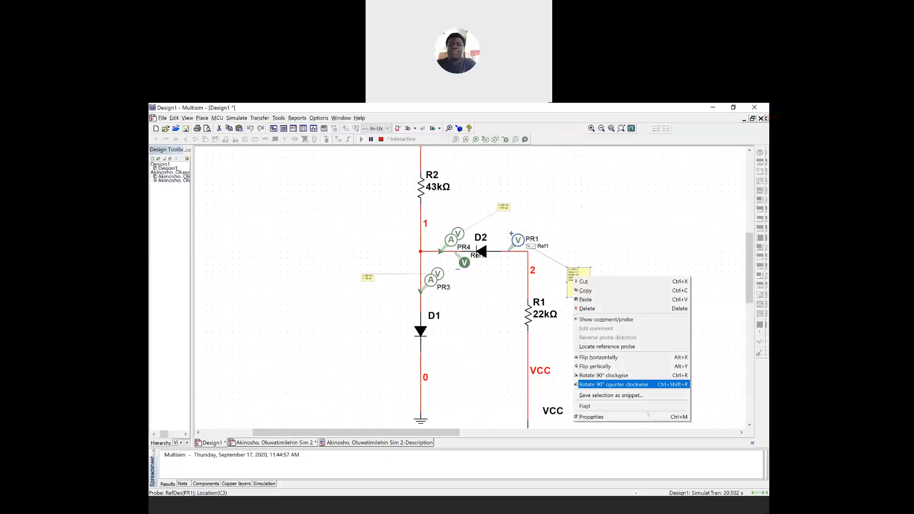
key("Return")
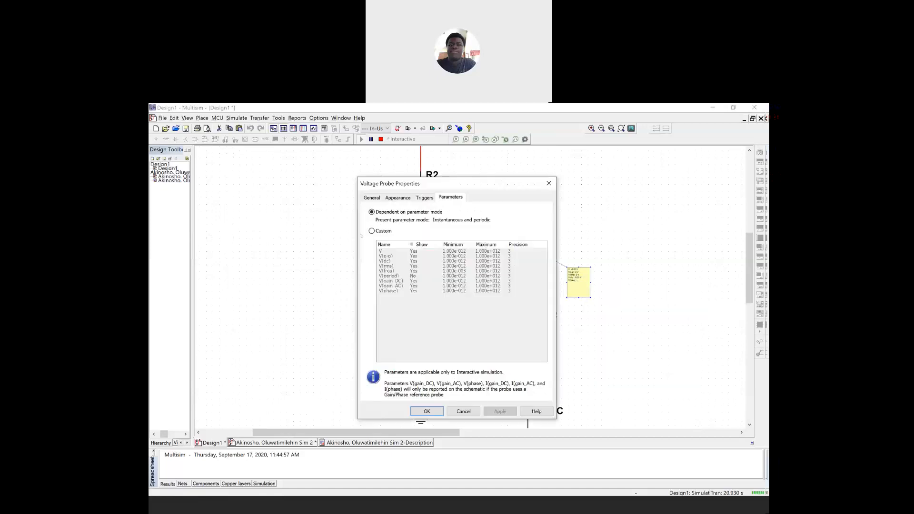
left_click(373, 232)
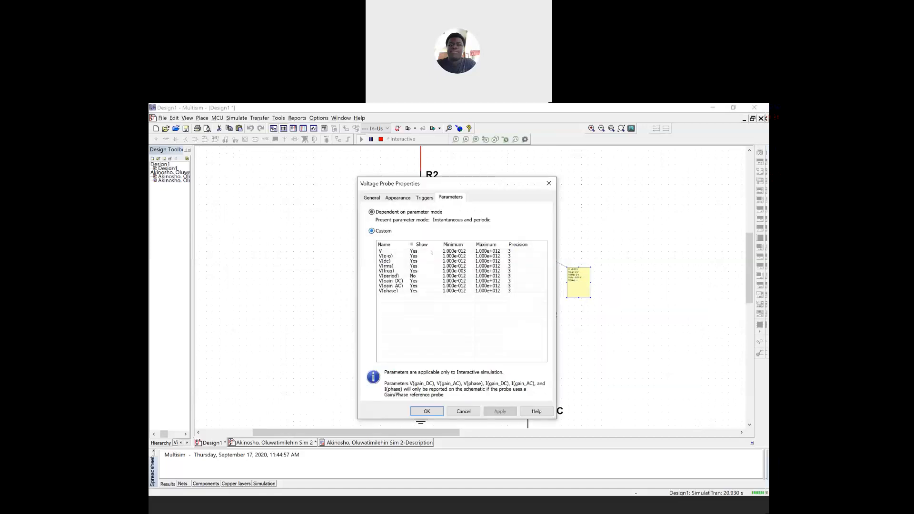
left_click(411, 244)
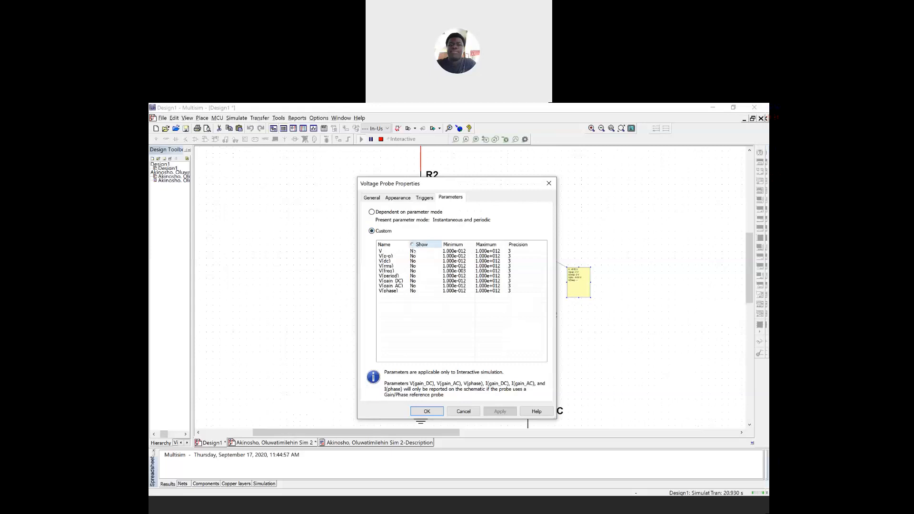
left_click(412, 251)
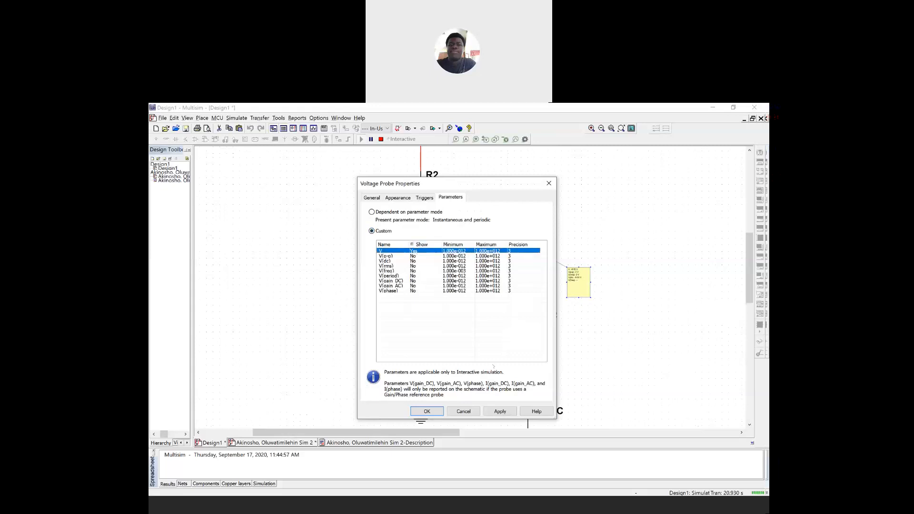
left_click(499, 411)
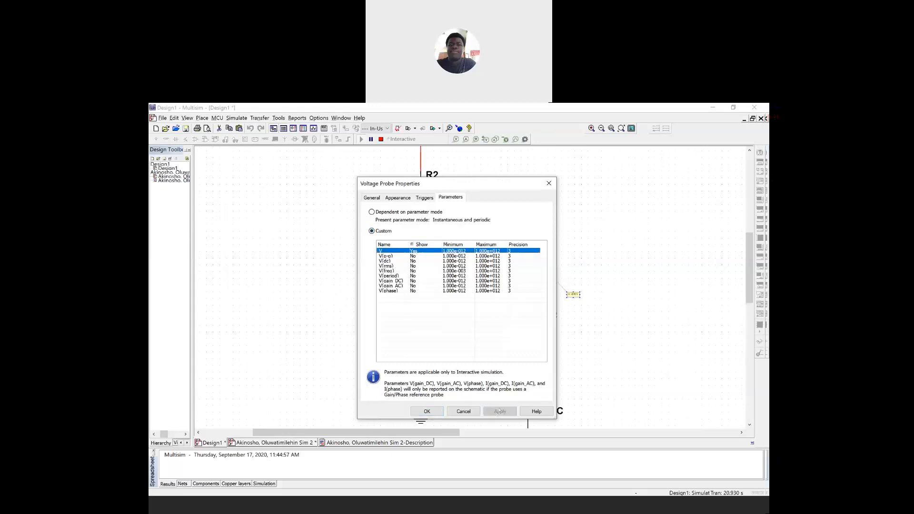
Set the font size of PR1's readout to 14, and recheck its appearance settings.
left_click(397, 197)
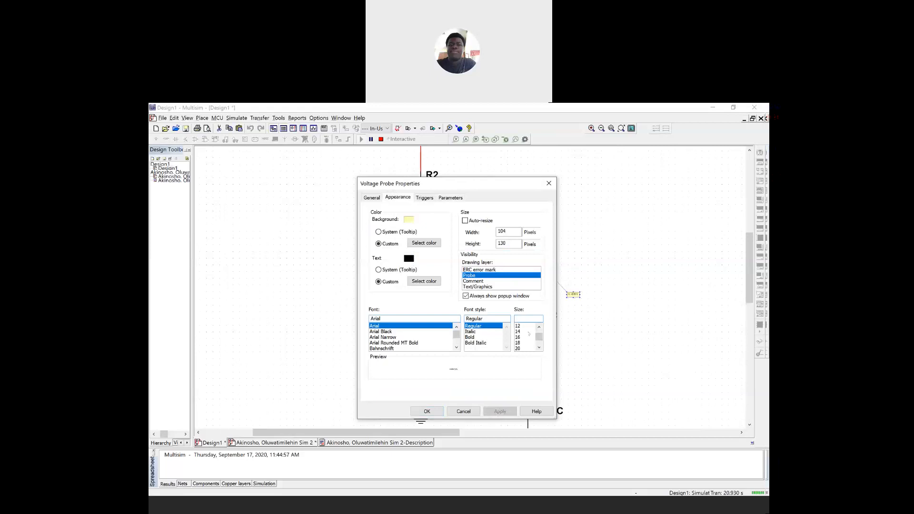
left_click(525, 332)
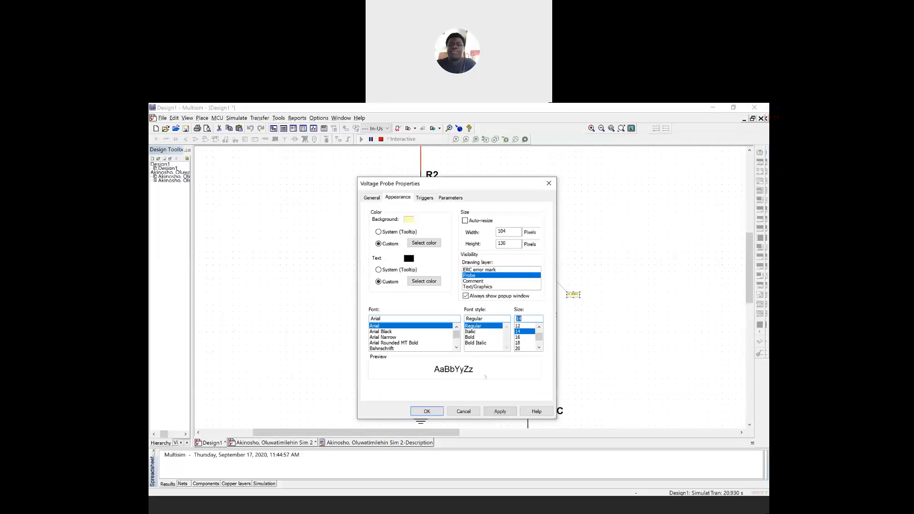
left_click(500, 411)
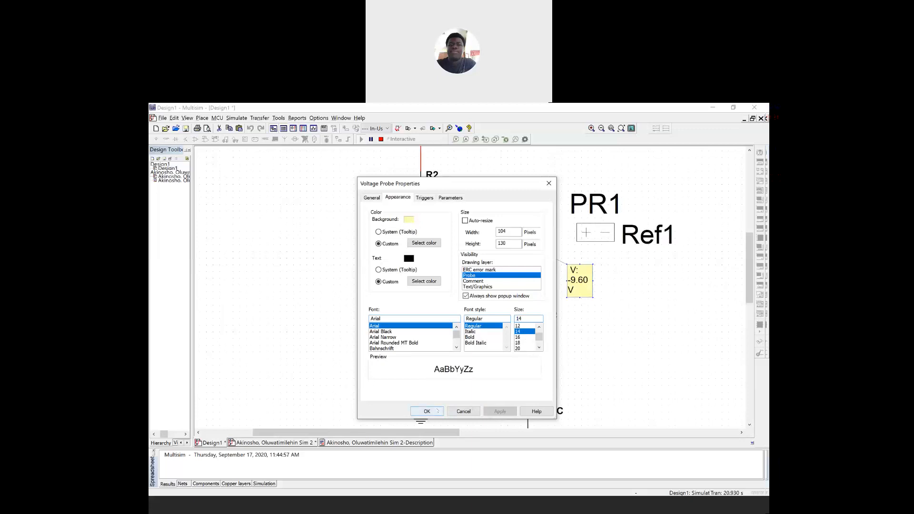
left_click(437, 411)
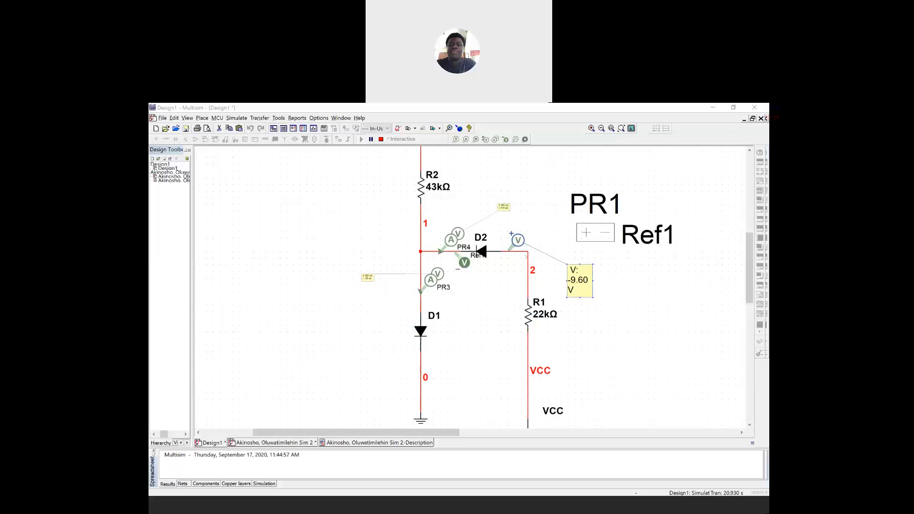
left_click(520, 250)
right_click(579, 286)
left_click(596, 426)
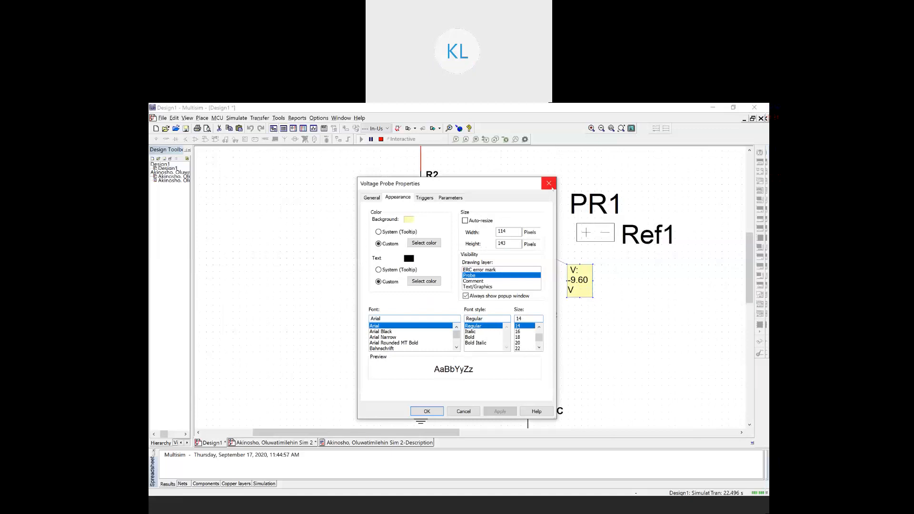
left_click(548, 183)
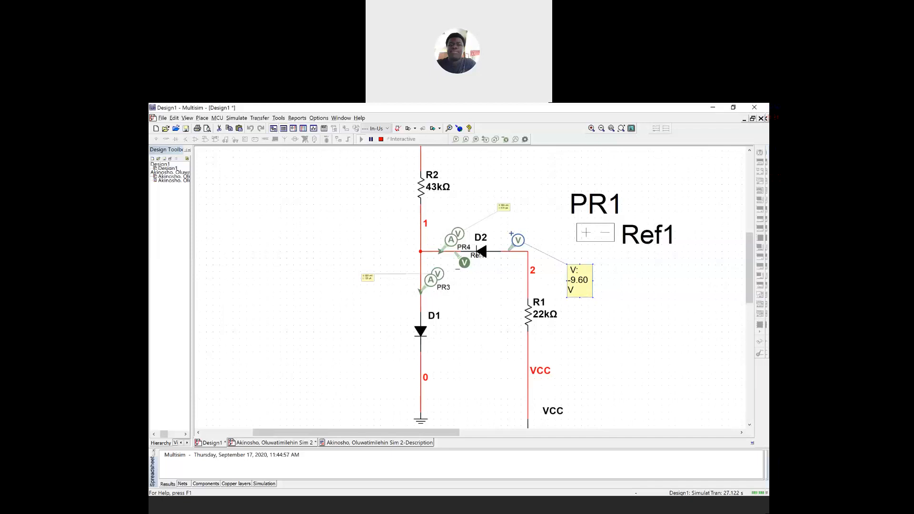
Stop the simulation, inspect D1's diode model parameters such as saturation current, and cancel out of its properties.
right_click(482, 253)
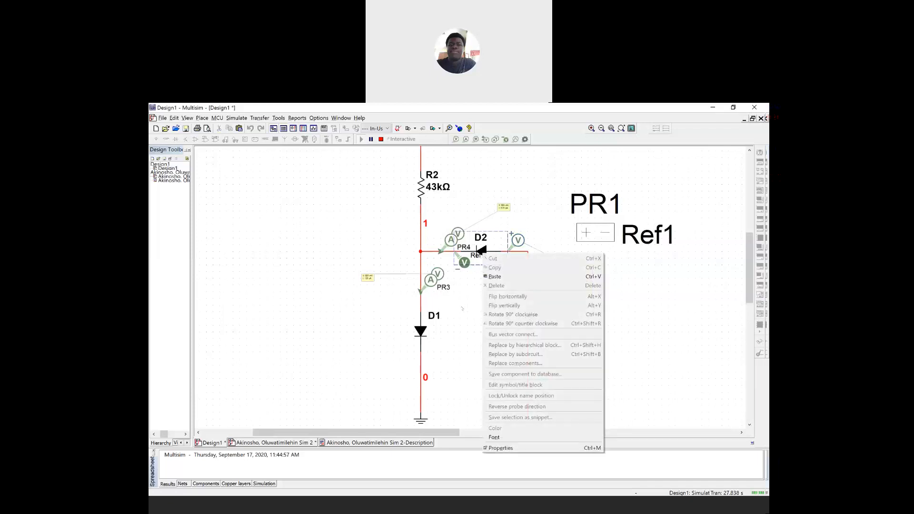
key("Escape")
left_click(380, 139)
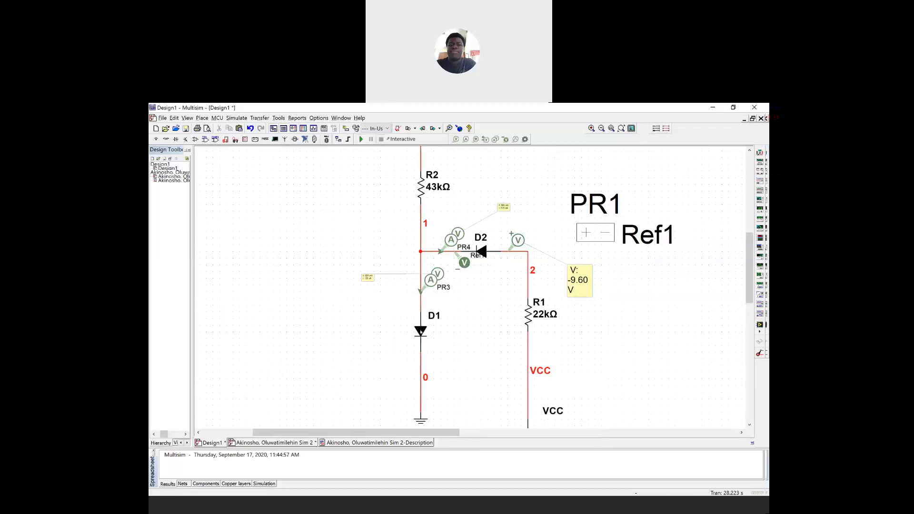
right_click(423, 333)
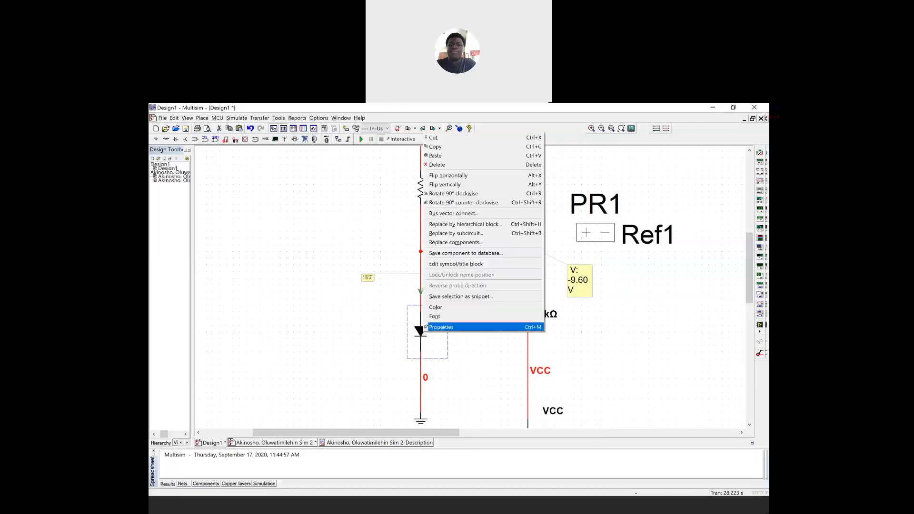
left_click(443, 326)
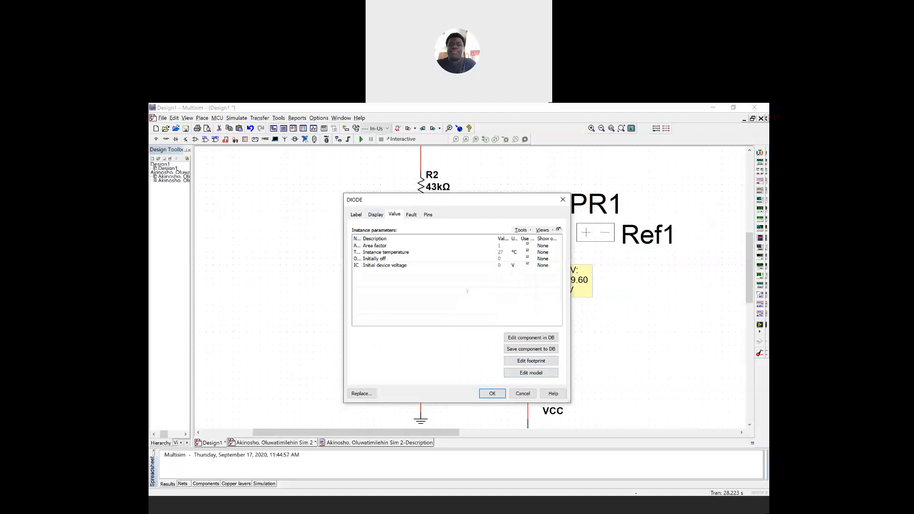
left_click(530, 373)
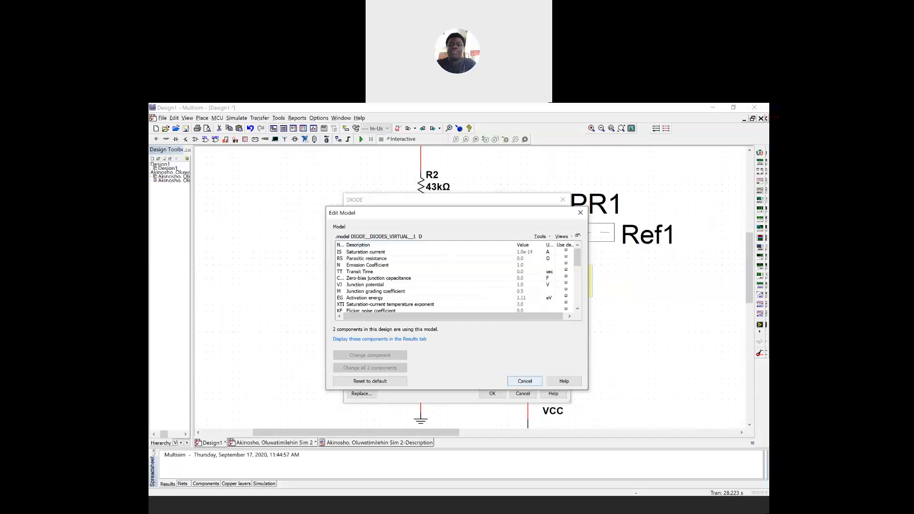
left_click(521, 381)
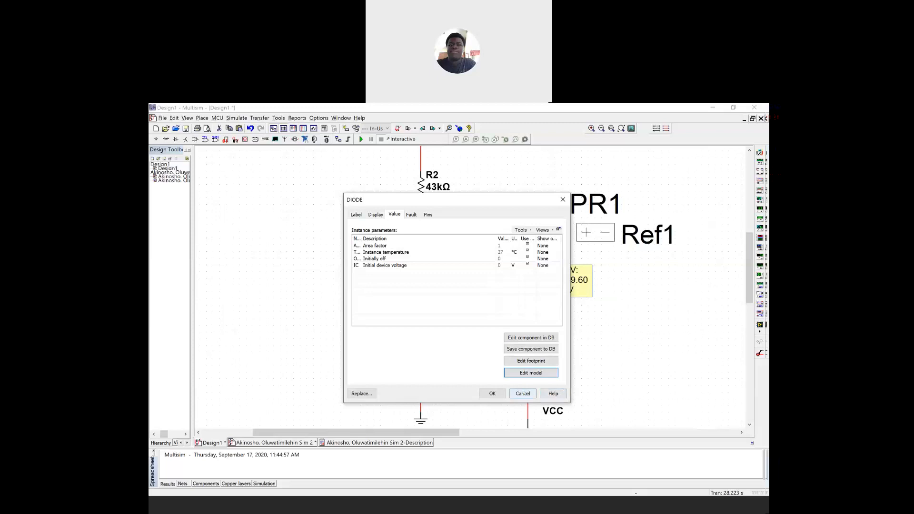
left_click(522, 393)
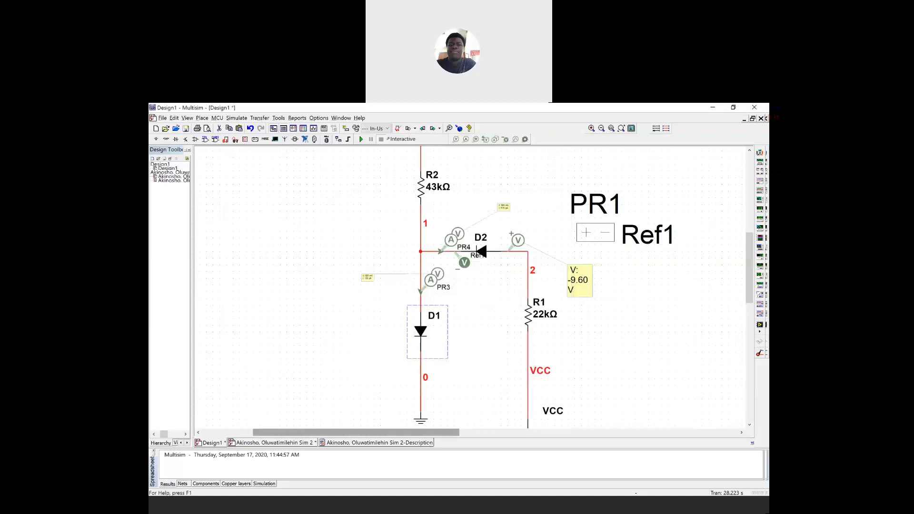
Compare the Sim 2 design with the handwritten solution in Acrobat Reader, and run and stop the design's interactive simulation.
left_click(284, 442)
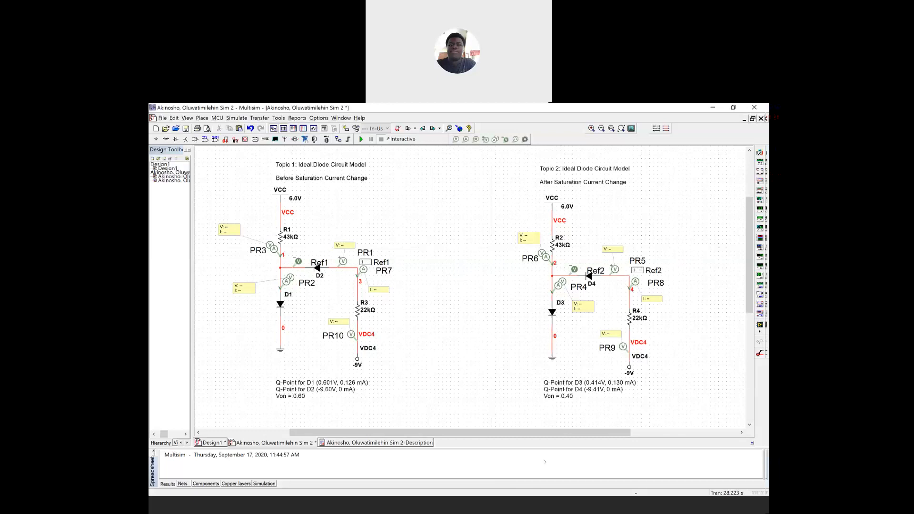
key("alt+Tab")
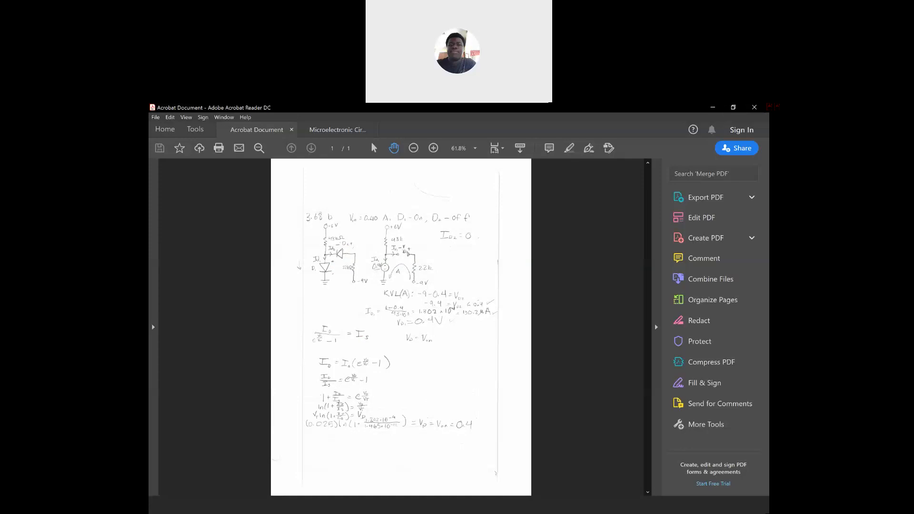
key("alt+Tab")
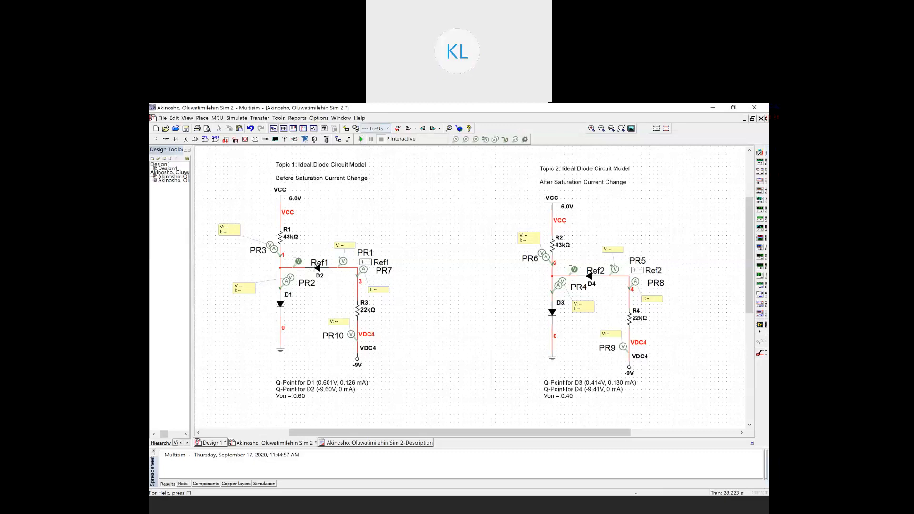
left_click(360, 140)
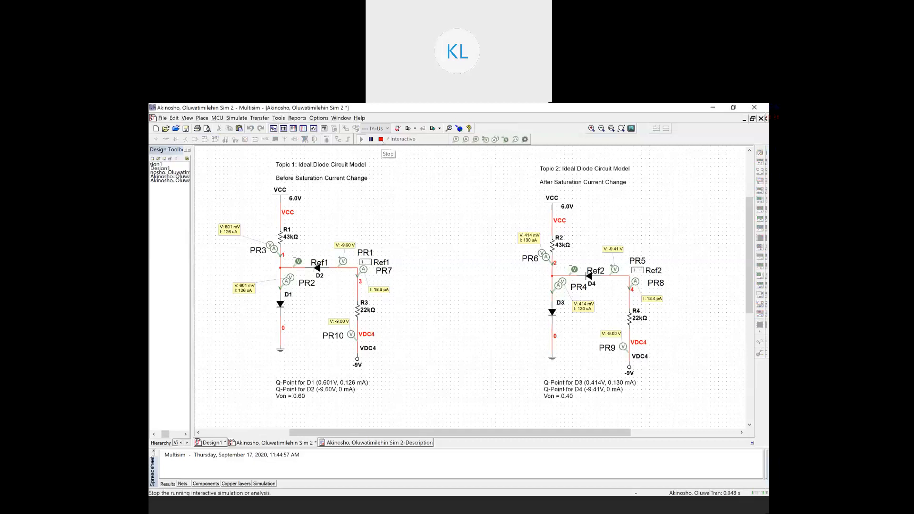
left_click(380, 139)
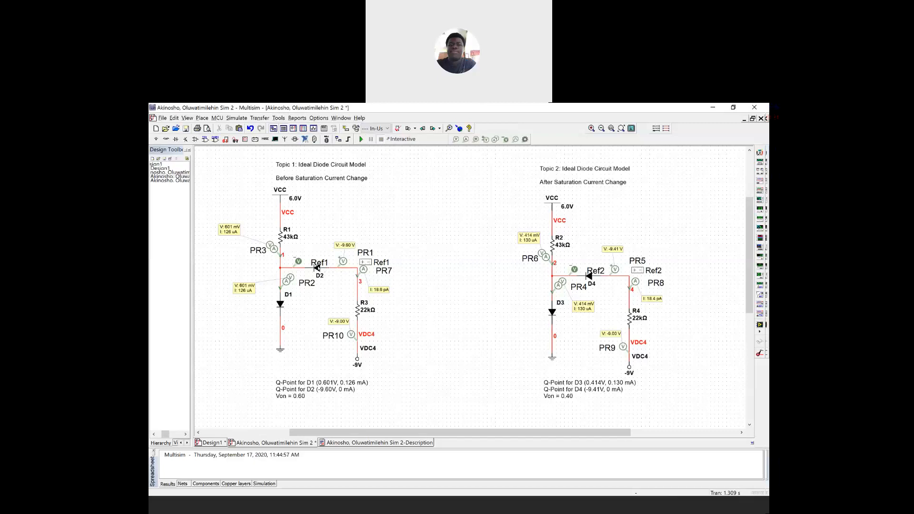
Inspect the model parameters of D2 in the Topic 1 circuit and cancel out of its properties.
right_click(316, 268)
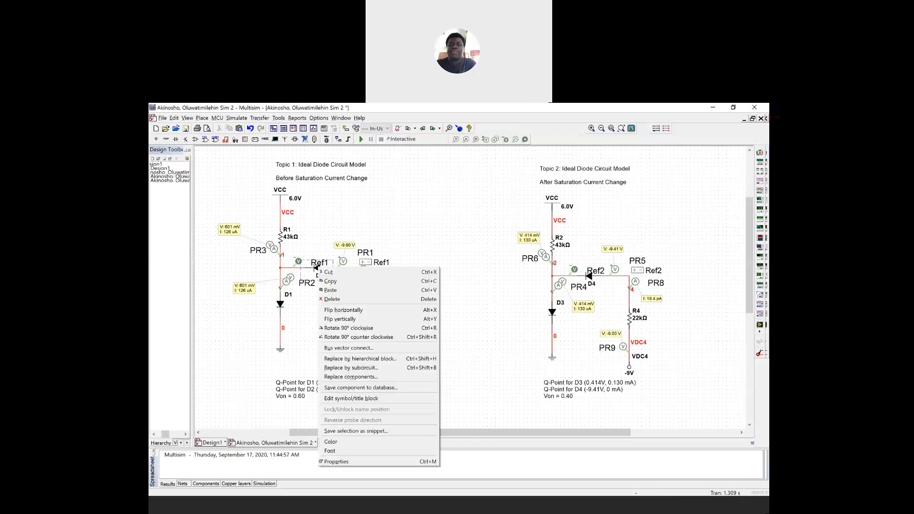
left_click(350, 461)
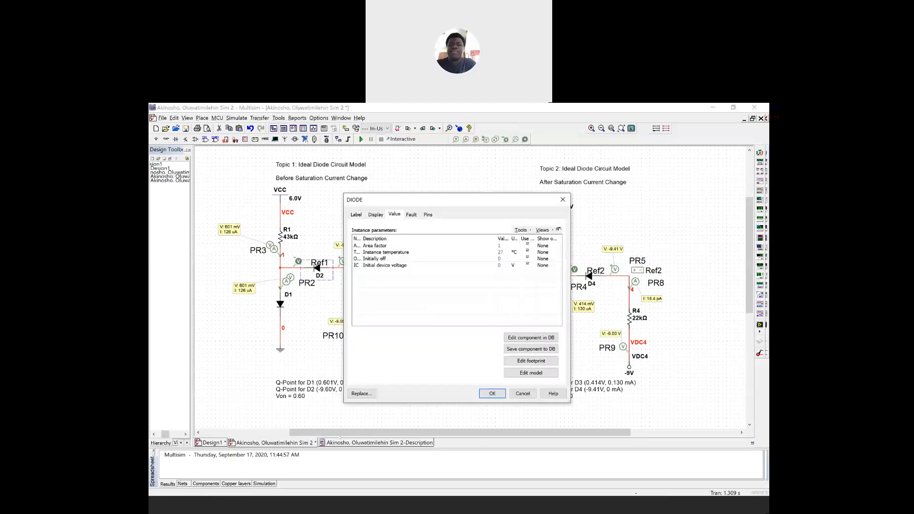
left_click(531, 373)
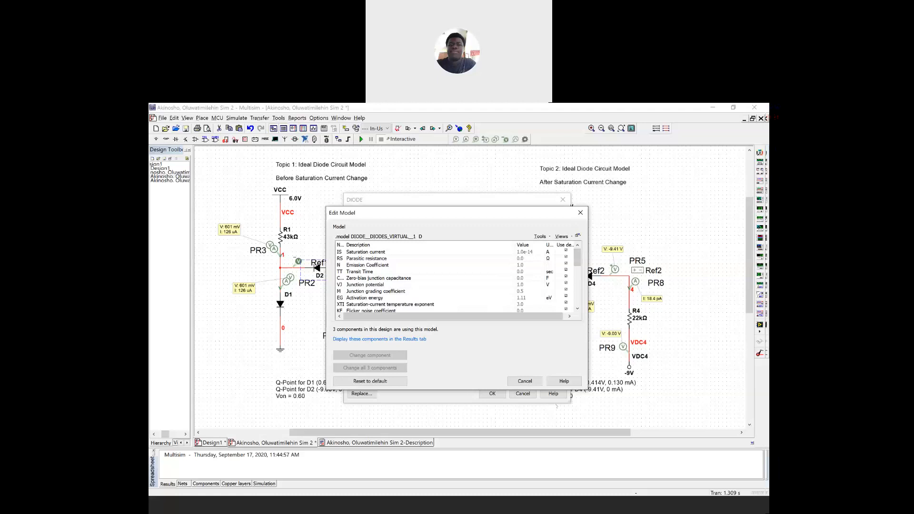
left_click(524, 381)
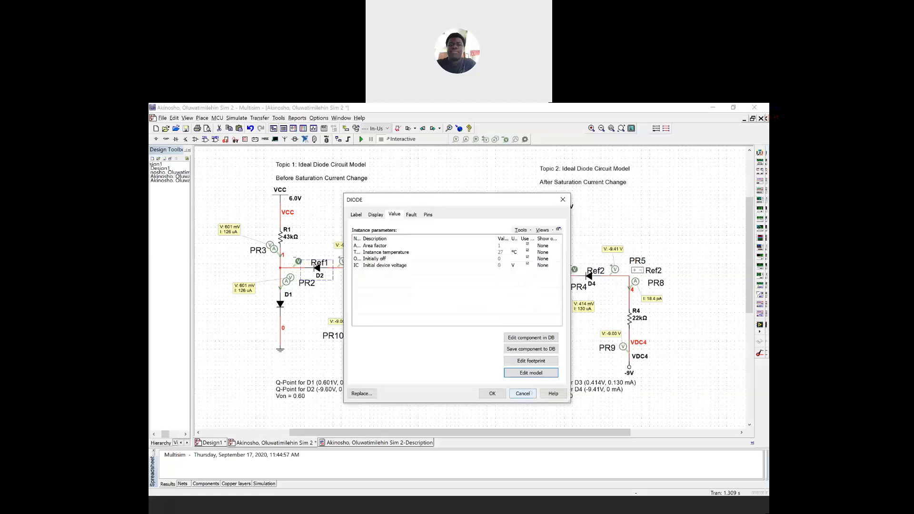
left_click(523, 393)
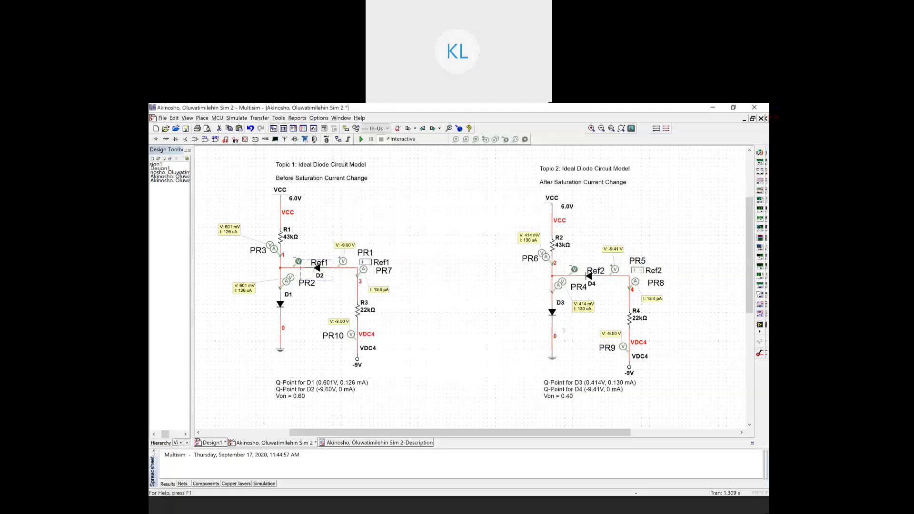
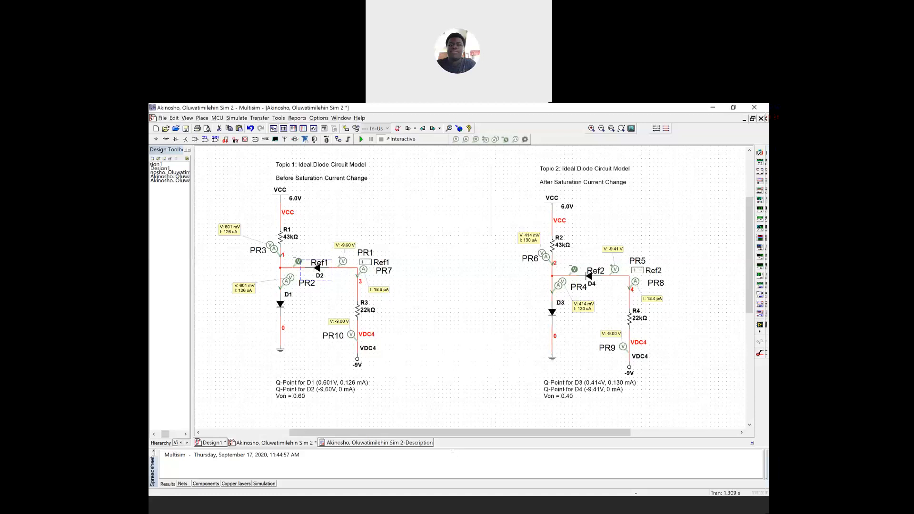
Review the handwritten solution in Acrobat Reader and the KVL working in OneNote, returning to the Sim 2 design in Multisim.
left_click(453, 451)
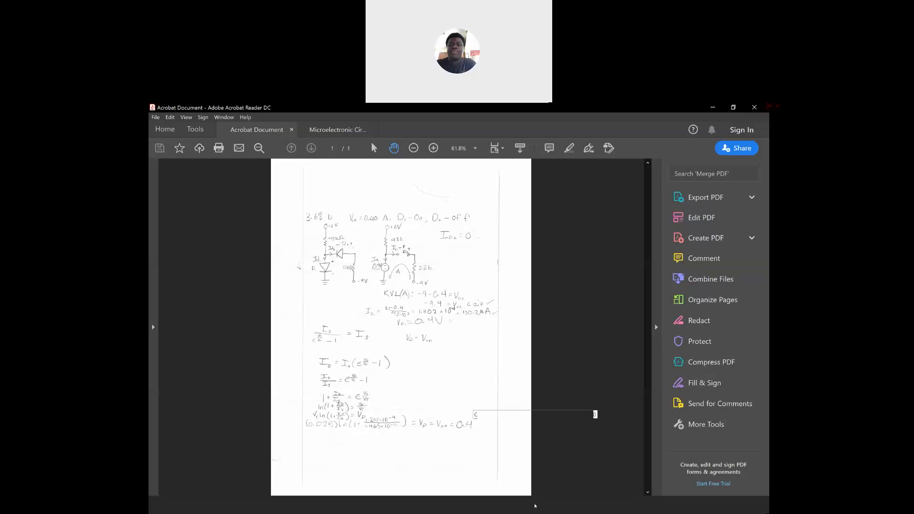
left_click(535, 471)
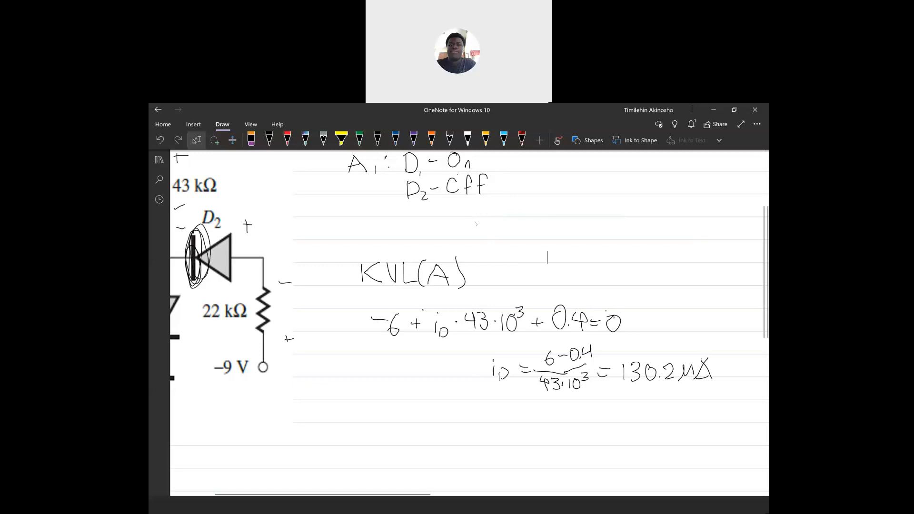
left_click(493, 471)
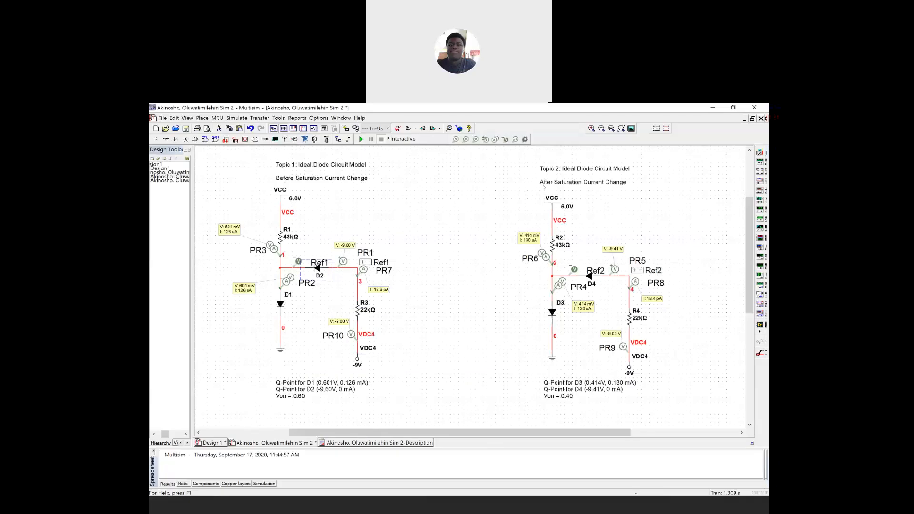